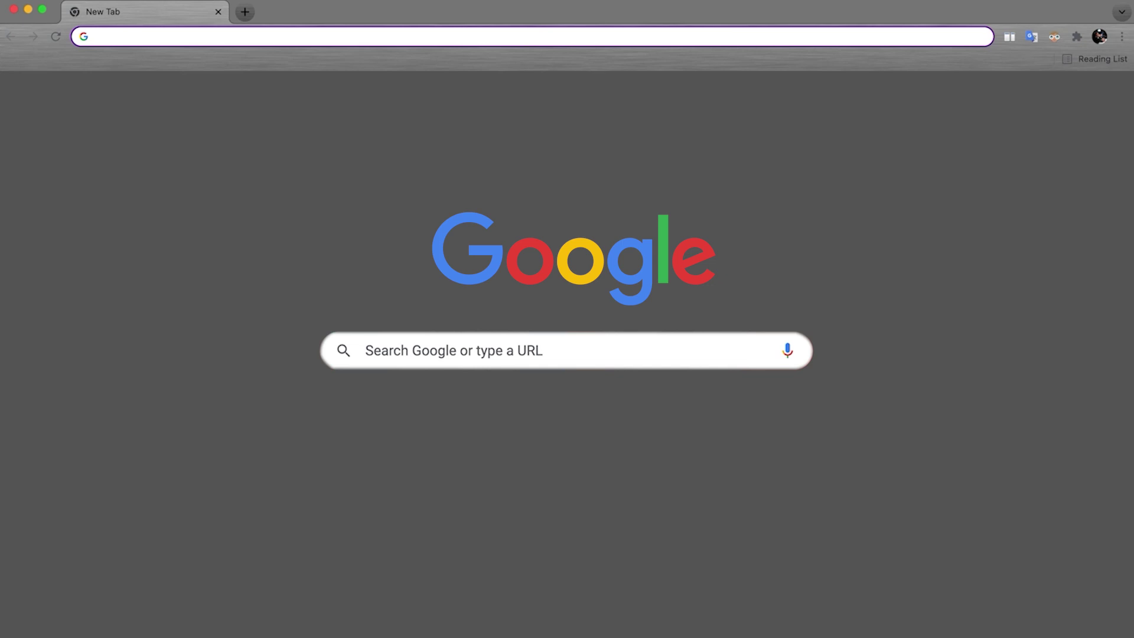
Search Google for "pallet liquidation" and open the Pallets - Liquidation.com Auctions result in a new tab
click(421, 360)
text(pallet l)
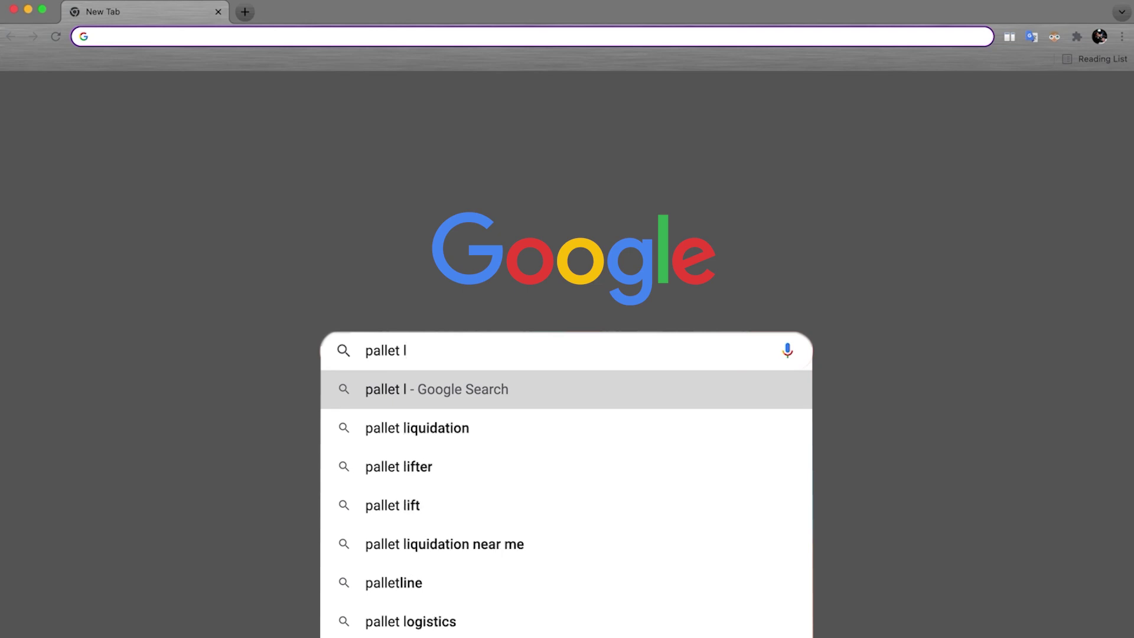
click(430, 427)
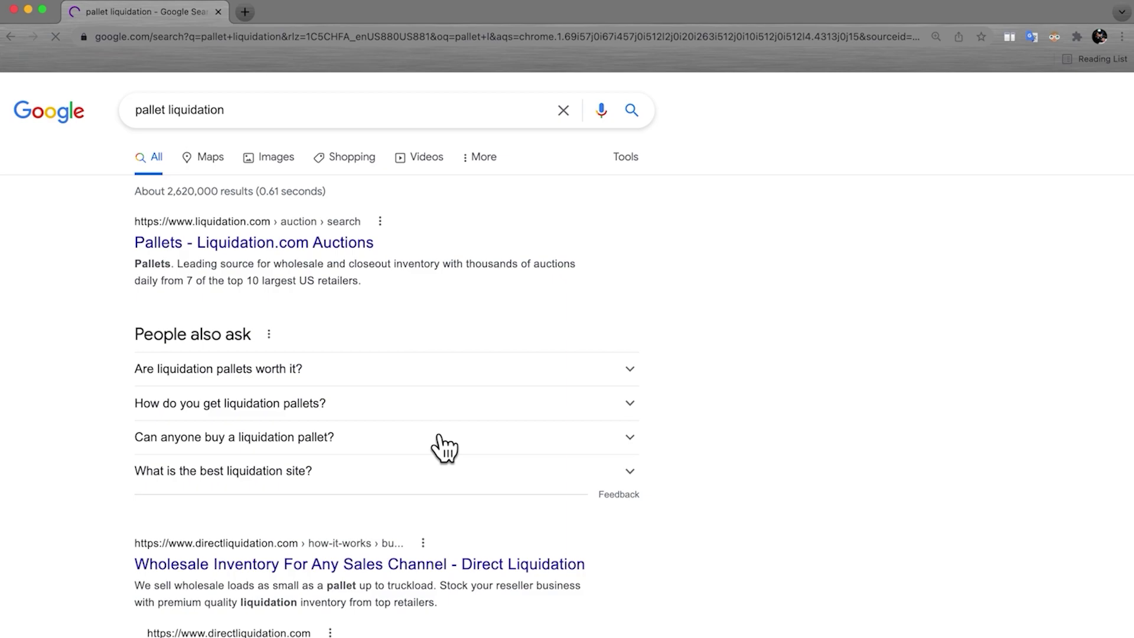
click(364, 248)
click(373, 250)
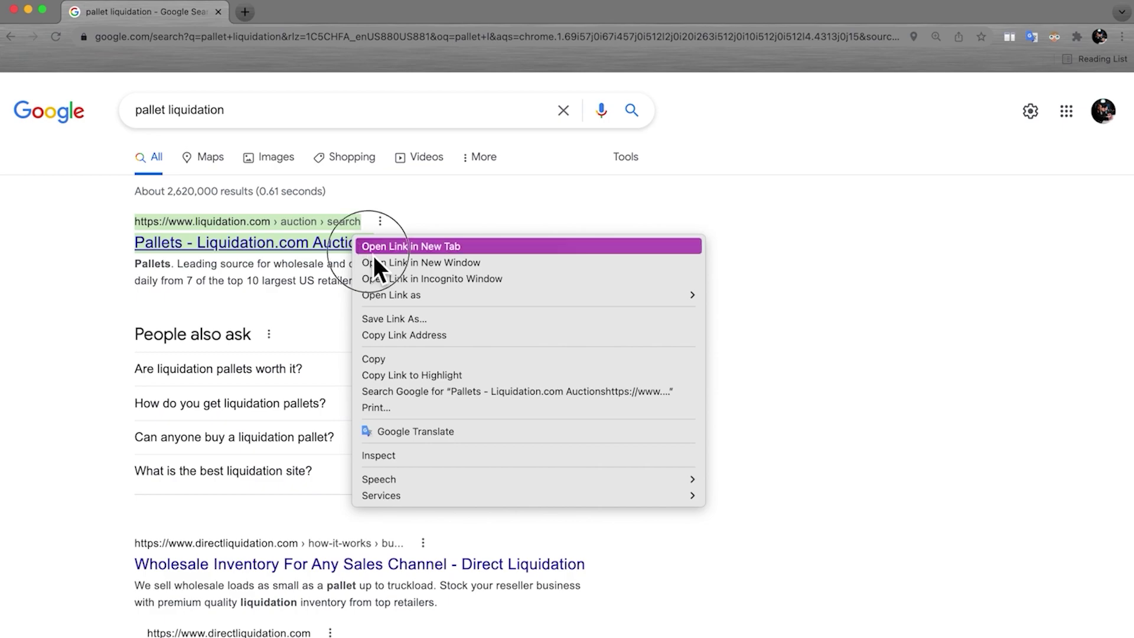
Look over the other pallet liquidation results and close the Google results page to show the Liquidation.com auctions
scroll(413, 479, down, 5)
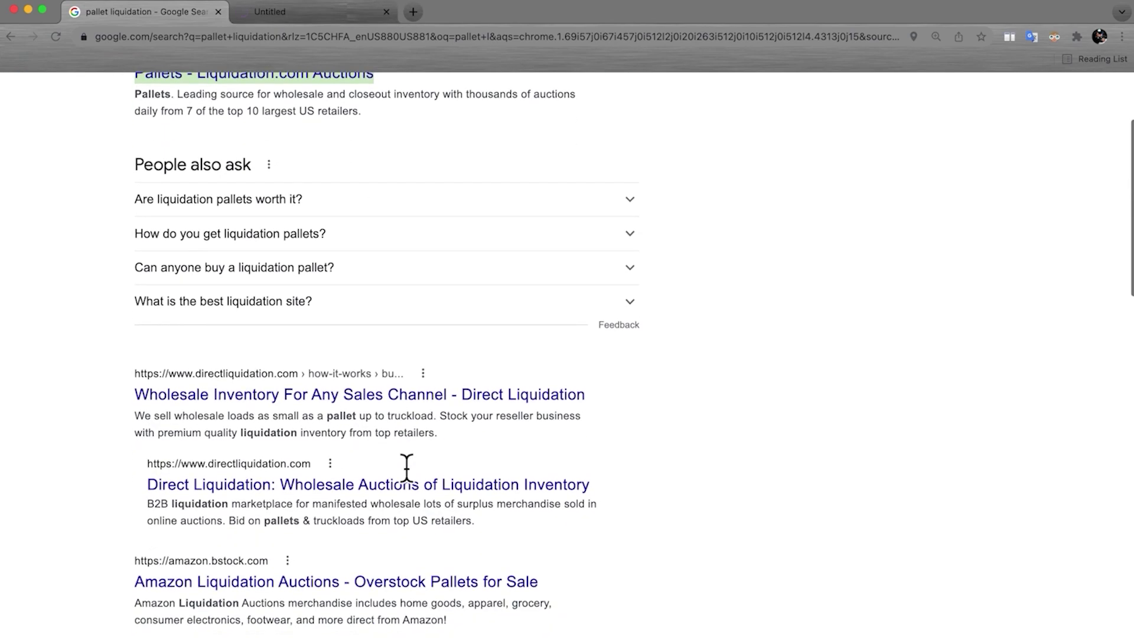
scroll(407, 466, down, 6)
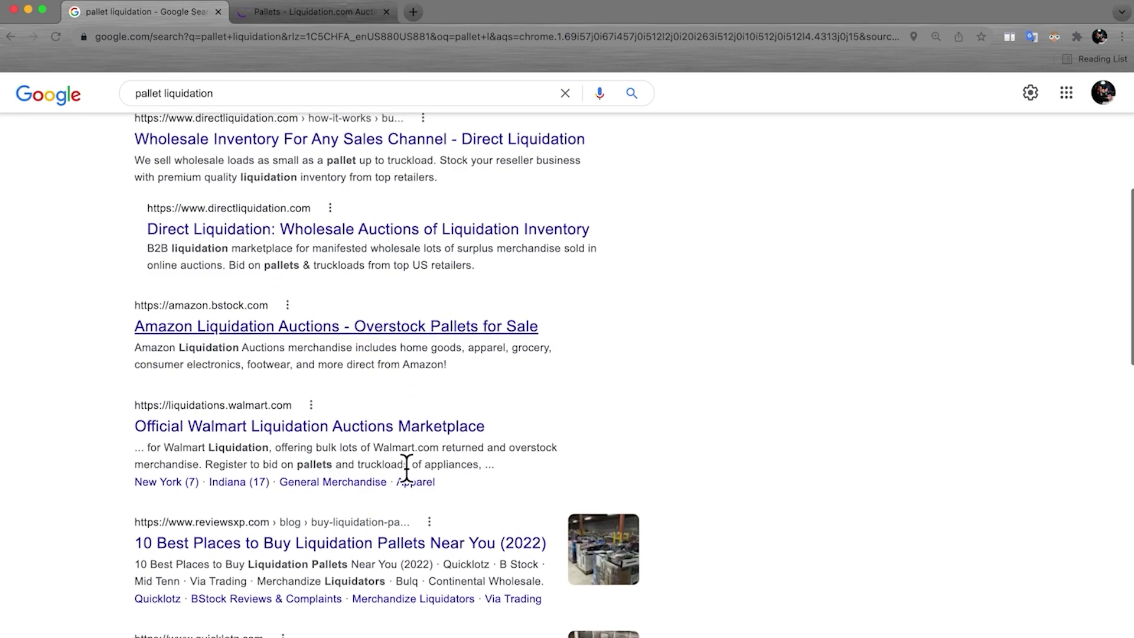
scroll(406, 467, down, 6)
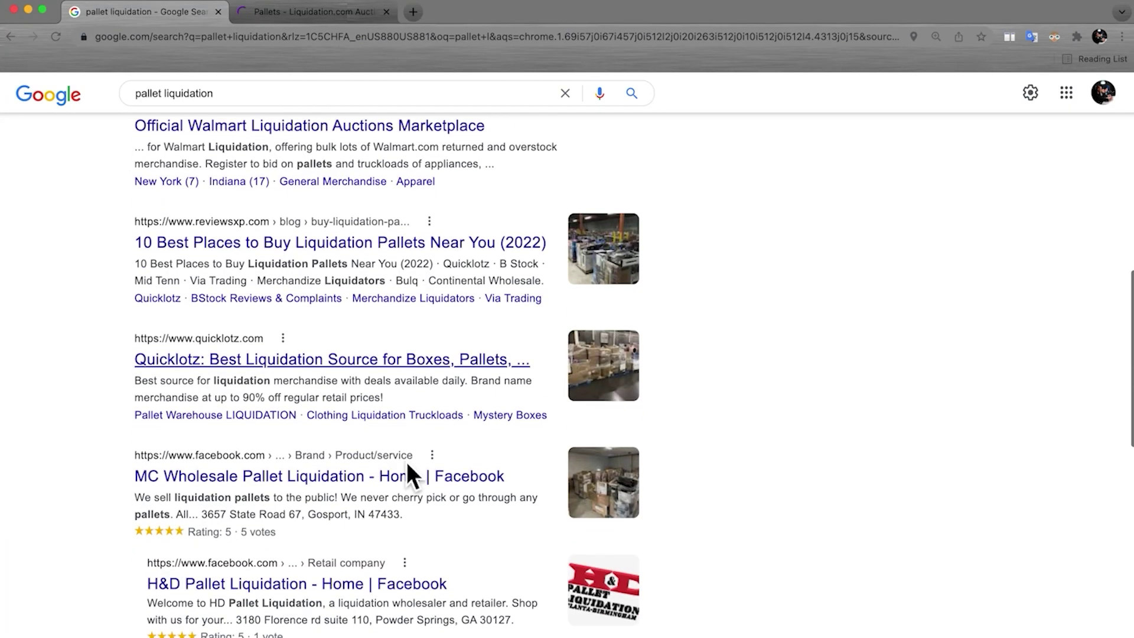
scroll(412, 475, down, 3)
click(220, 13)
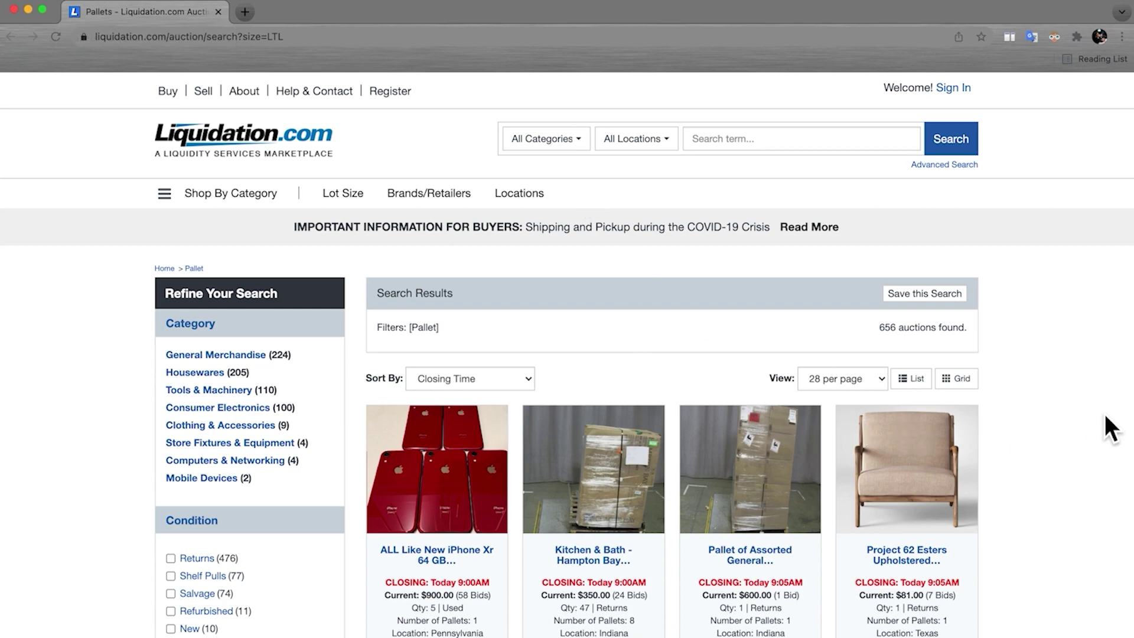
Examine the Liquidation.com pallet auctions, including current bids, quantities, conditions, locations and the available search filters
scroll(1081, 435, down, 3)
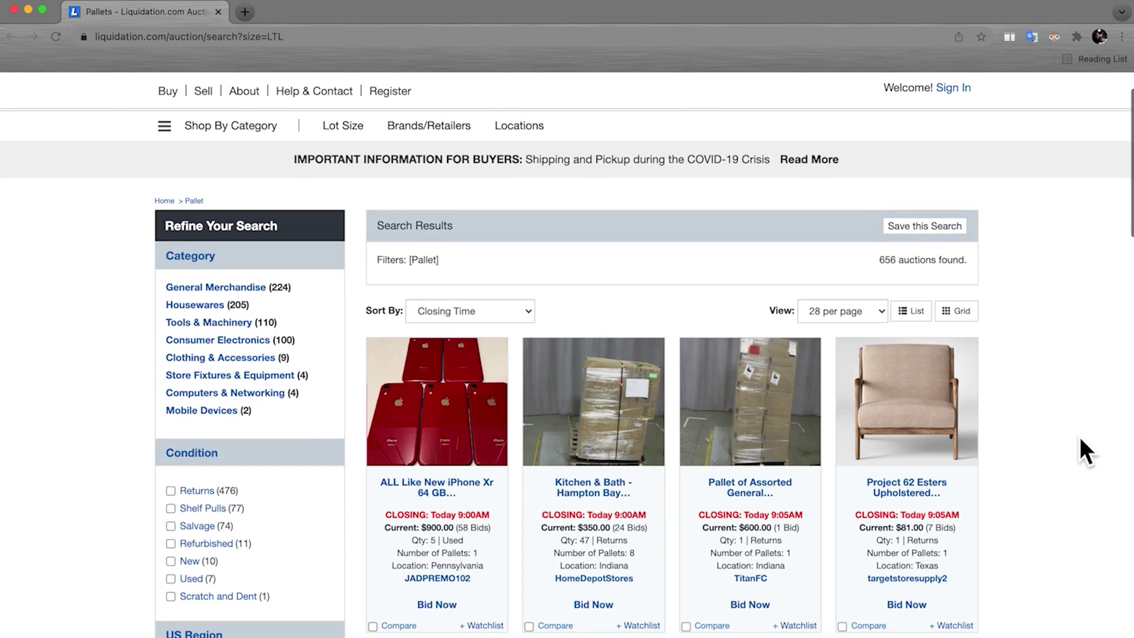
scroll(1081, 440, down, 2)
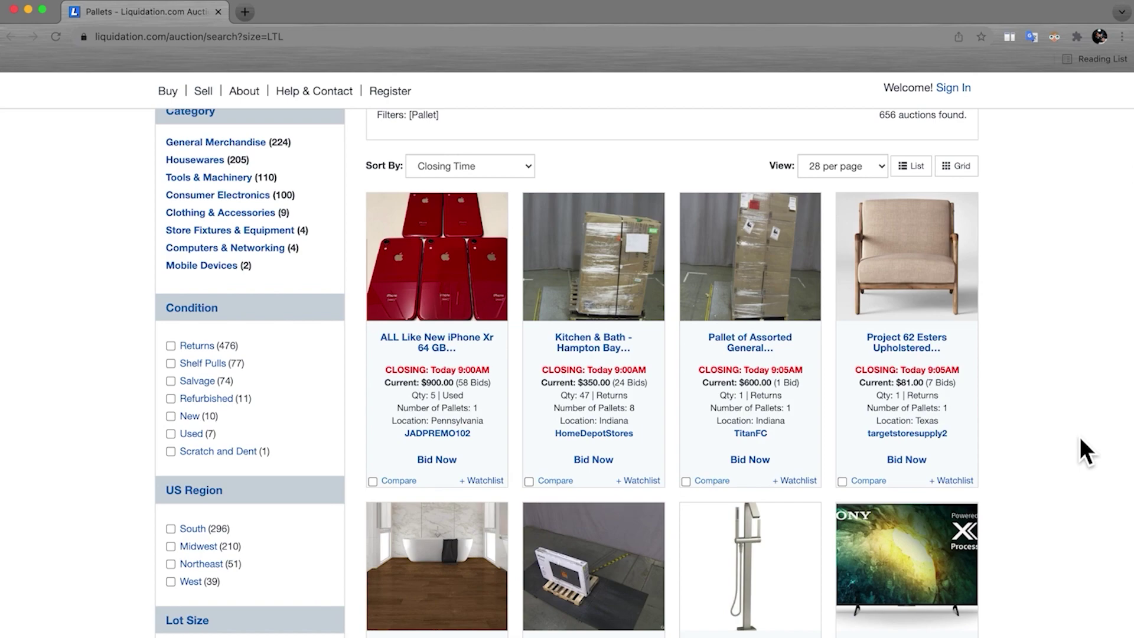
scroll(1081, 440, down, 4)
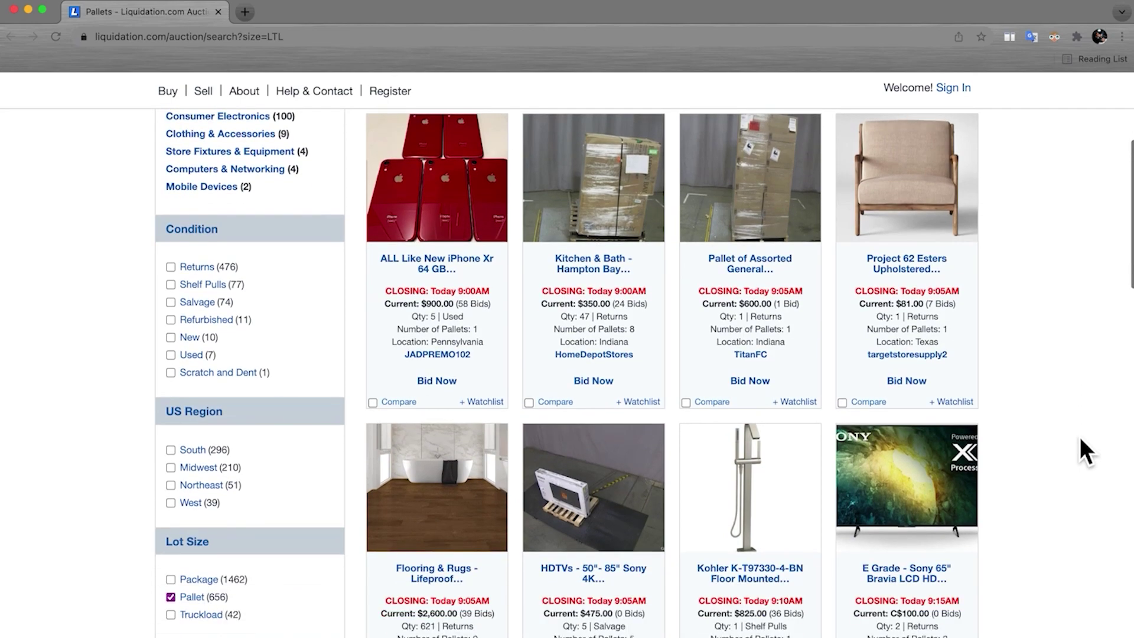
scroll(1081, 452, down, 12)
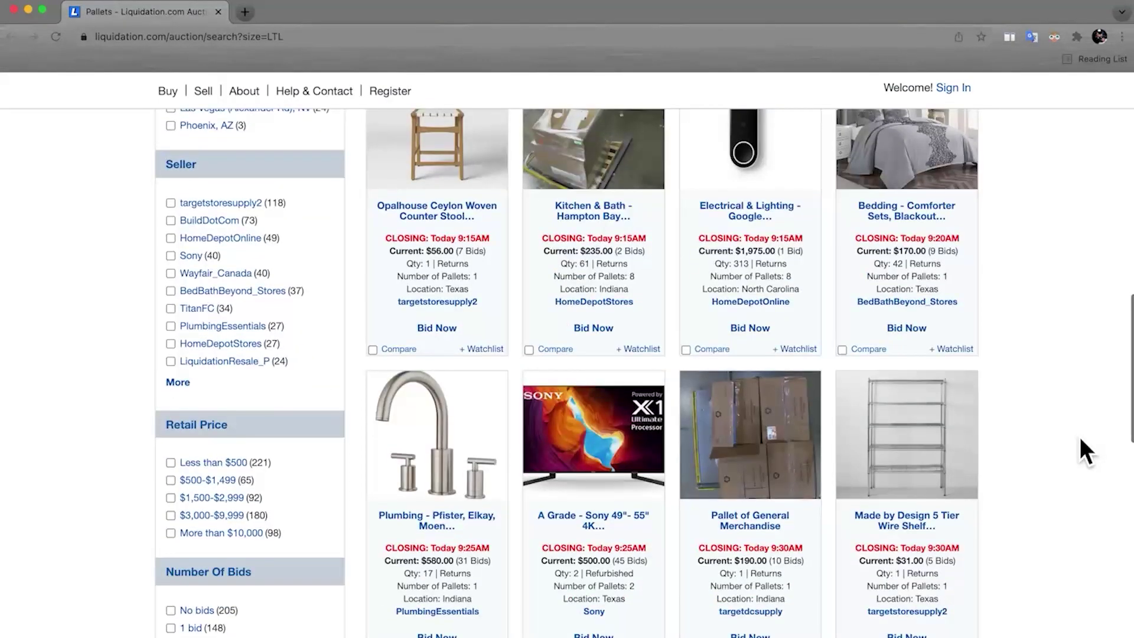
scroll(1079, 440, down, 12)
scroll(1080, 440, down, 1)
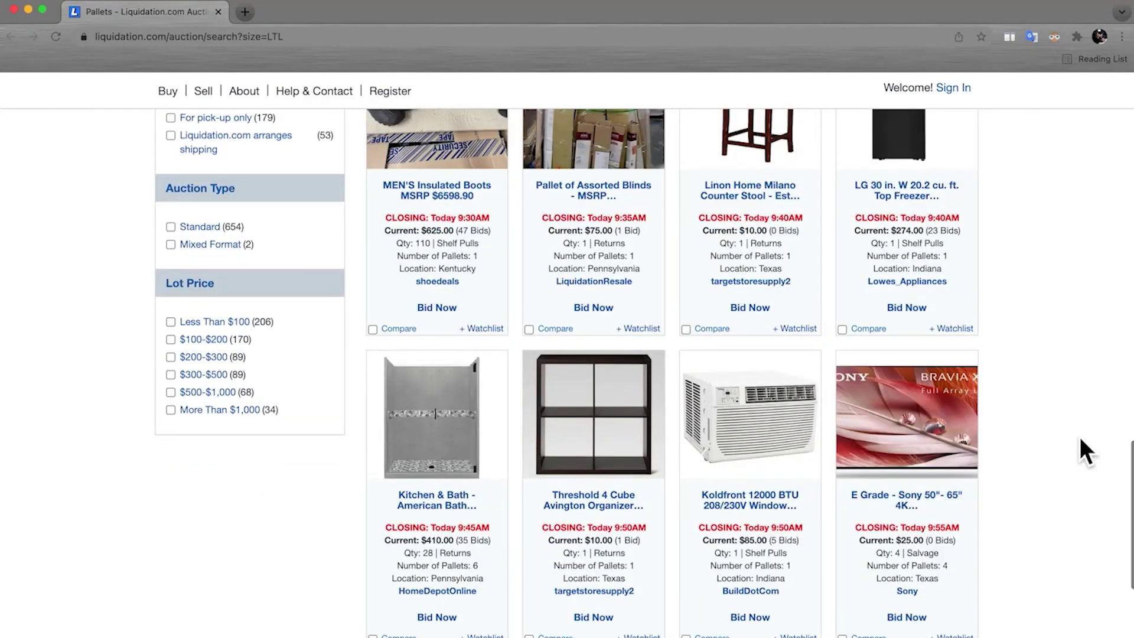
scroll(1081, 440, down, 2)
scroll(1079, 436, down, 10)
scroll(1080, 437, up, 3)
scroll(1079, 437, up, 3)
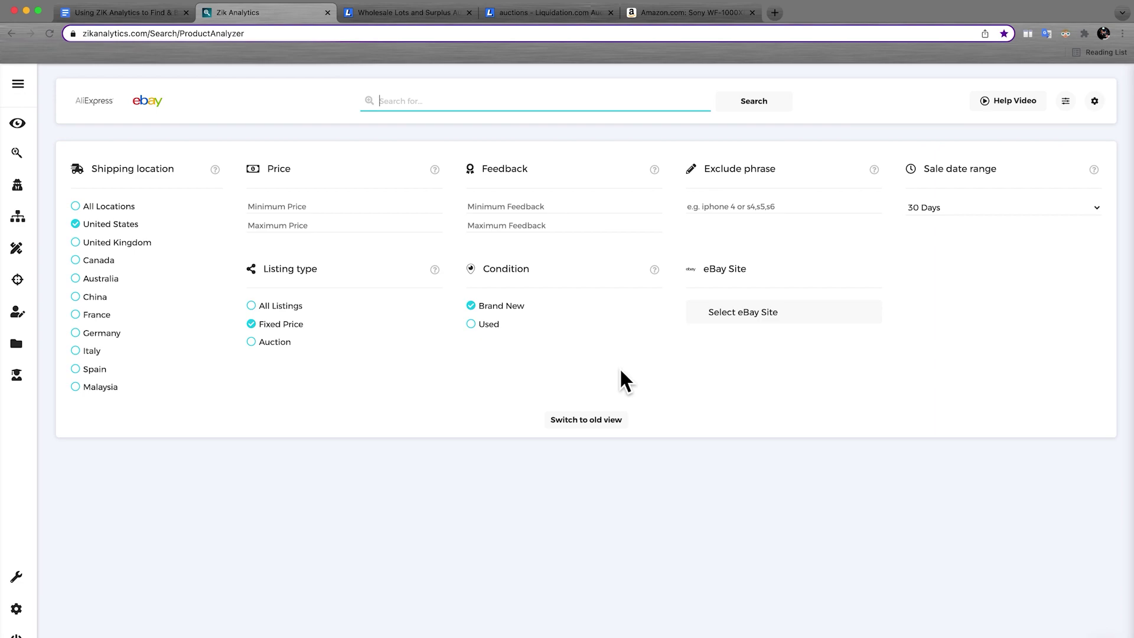
Close the Amazon and Liquidation.com auctions pages and run a ZIK Analytics eBay product search for "electronics"
text(electronics)
click(757, 17)
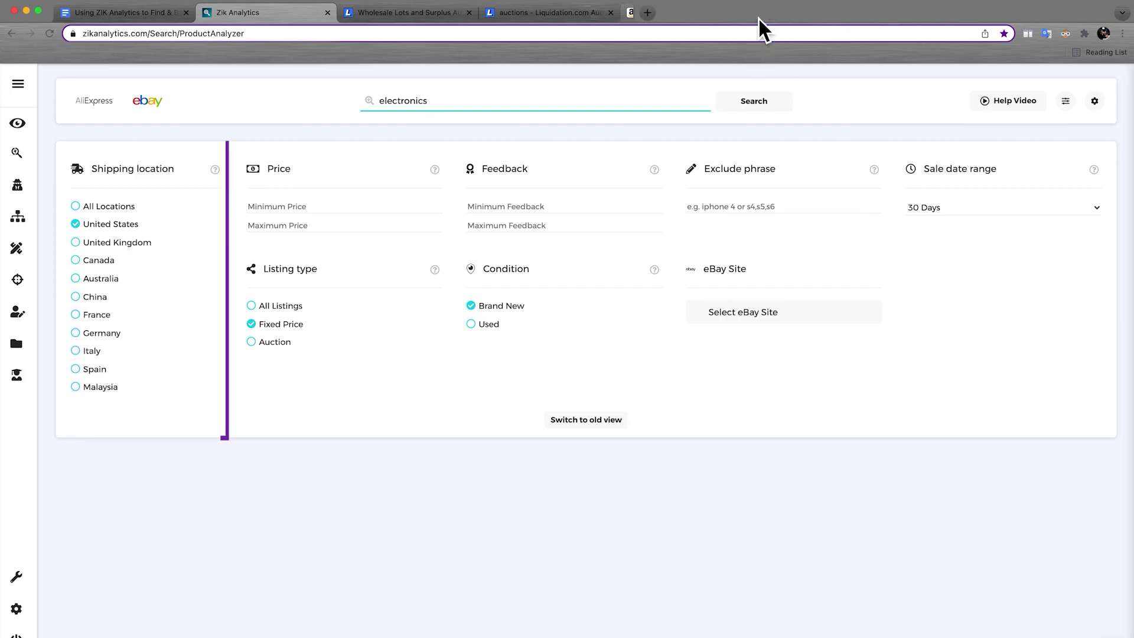
click(614, 16)
click(757, 118)
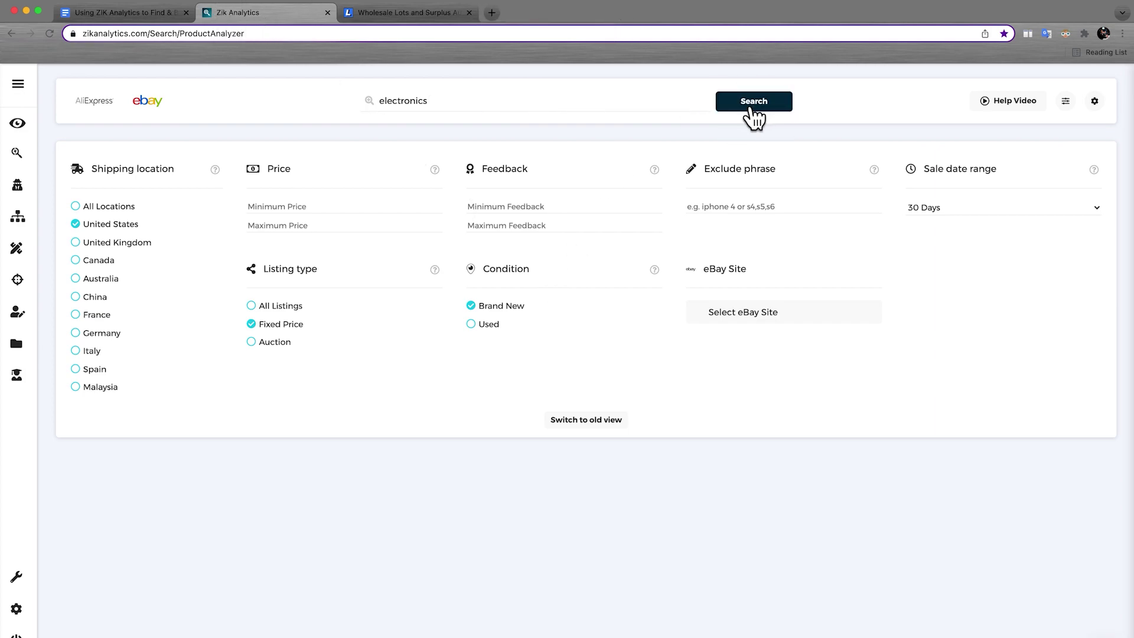
click(751, 108)
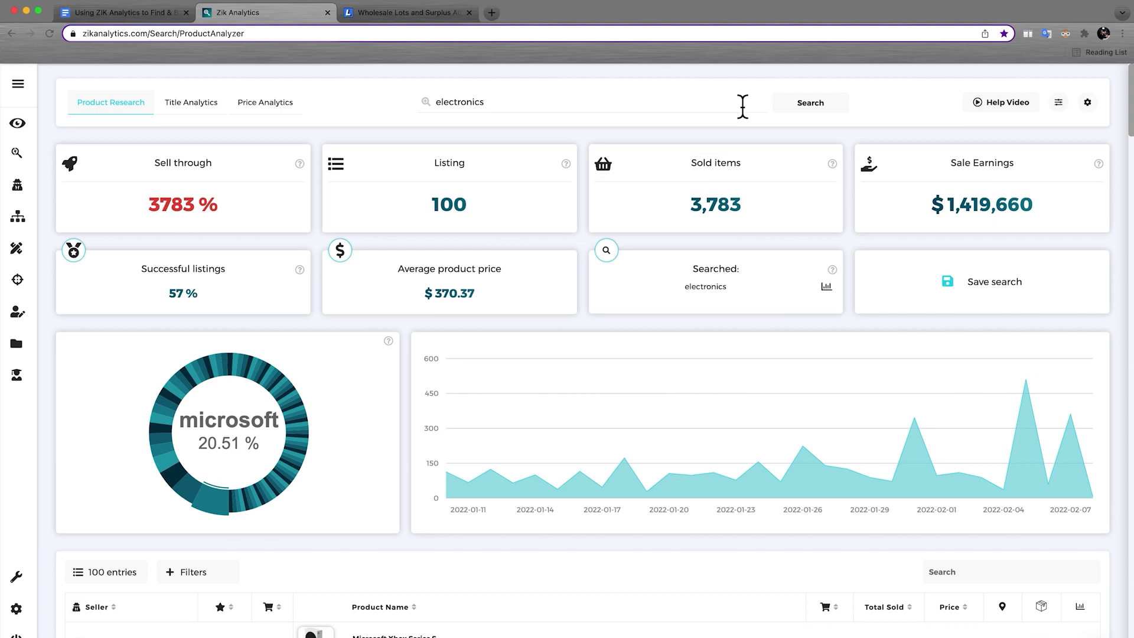
Examine the electronics search's sales statistics and product list, comparing sellers, sold quantities and prices
scroll(742, 106, down, 1)
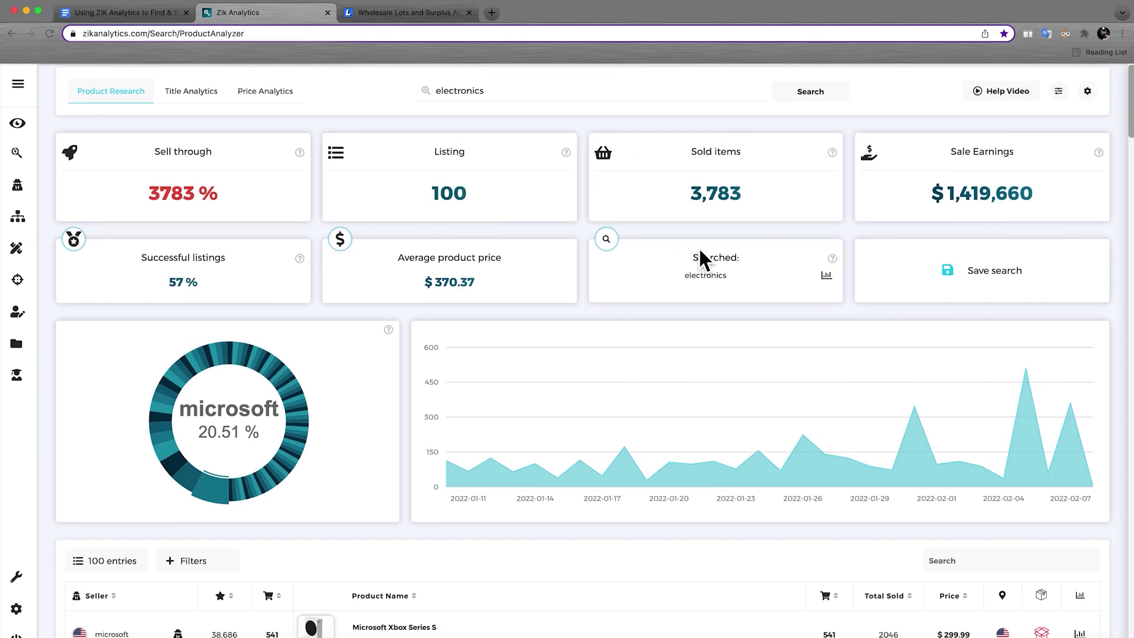
scroll(721, 269, up, 1)
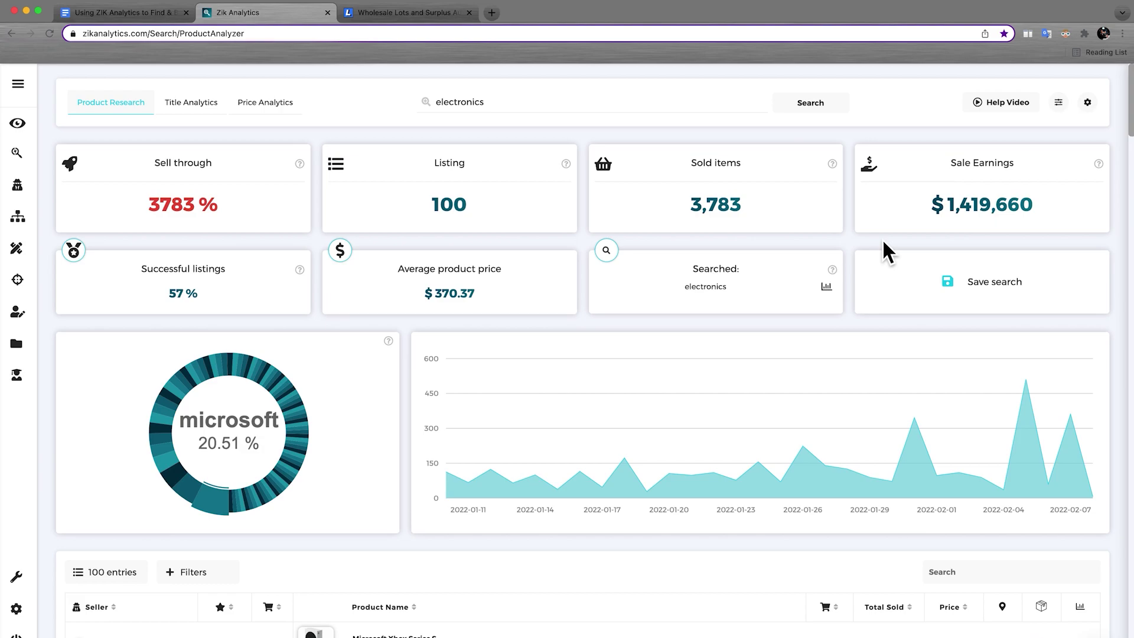
scroll(219, 213, down, 5)
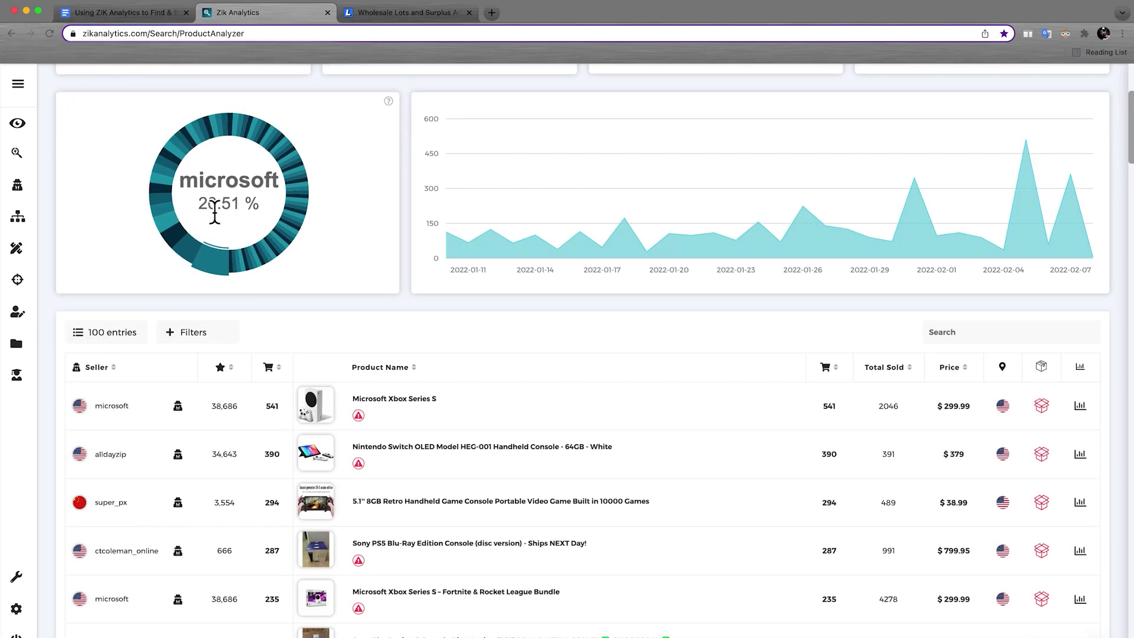
scroll(216, 213, down, 3)
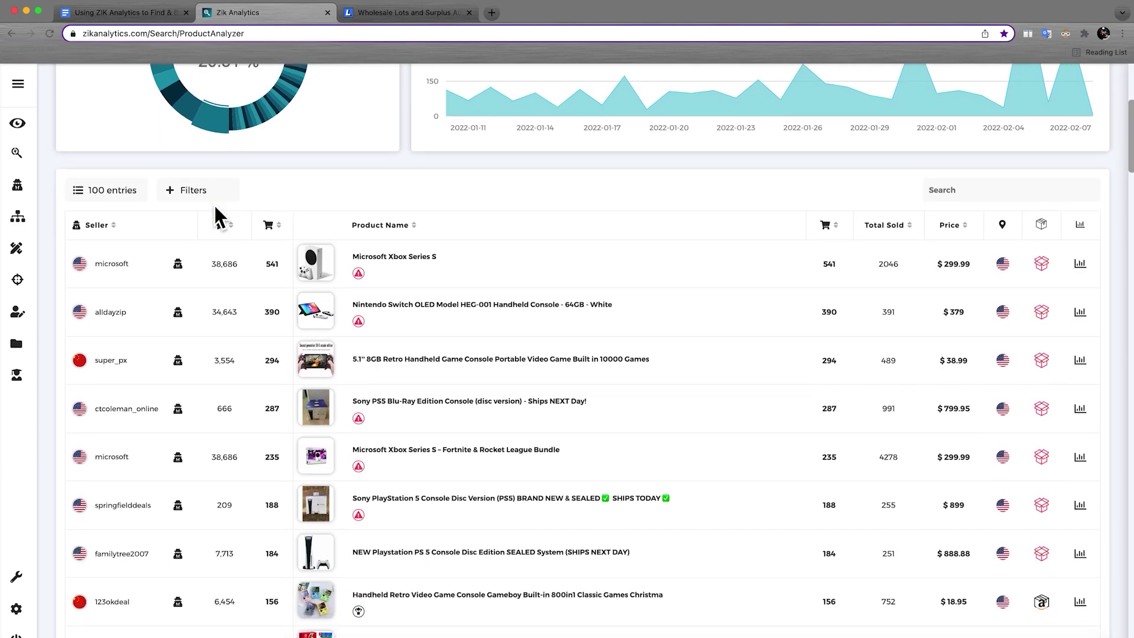
scroll(444, 241, down, 2)
scroll(444, 242, down, 3)
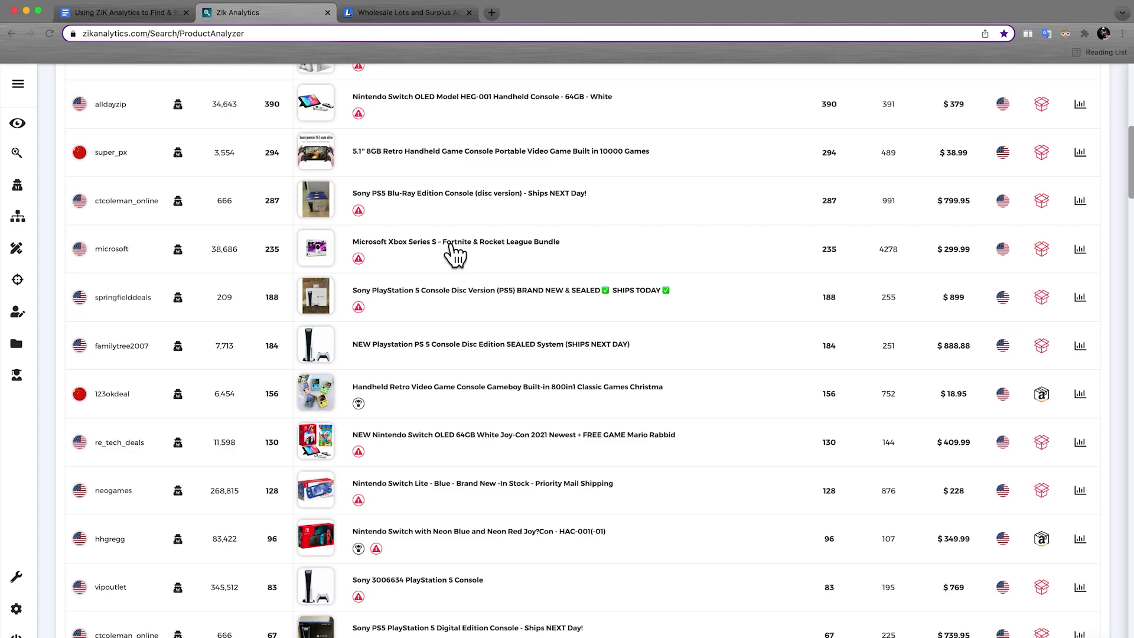
scroll(569, 339, down, 1)
scroll(576, 349, down, 4)
scroll(582, 354, down, 9)
scroll(581, 354, down, 4)
scroll(582, 354, down, 3)
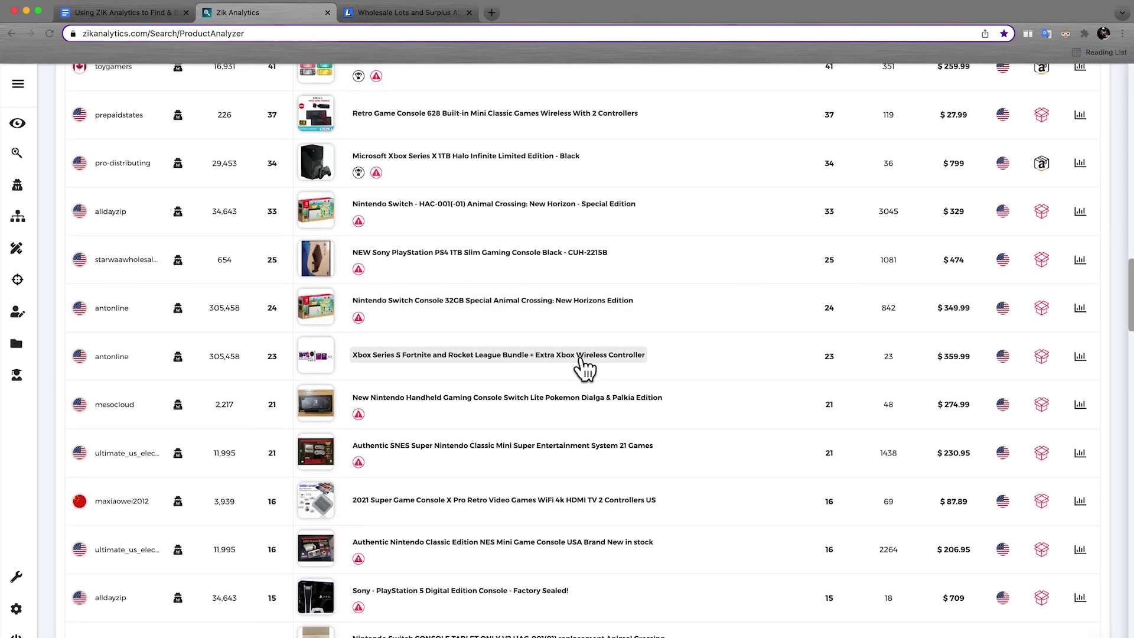
scroll(429, 378, down, 5)
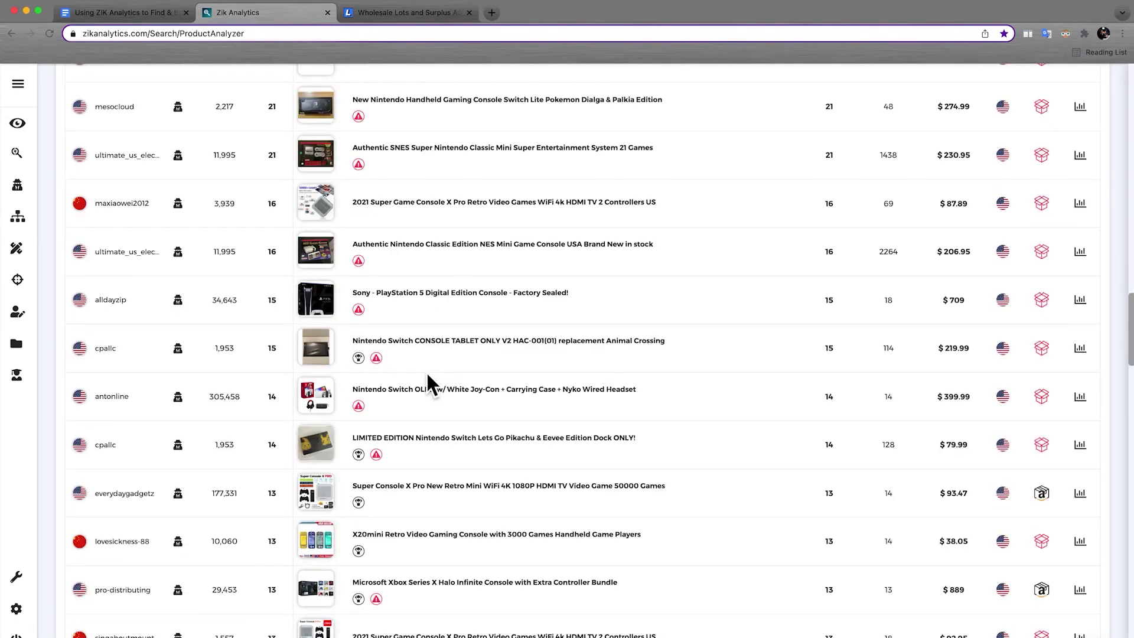
scroll(428, 378, down, 4)
scroll(421, 348, down, 4)
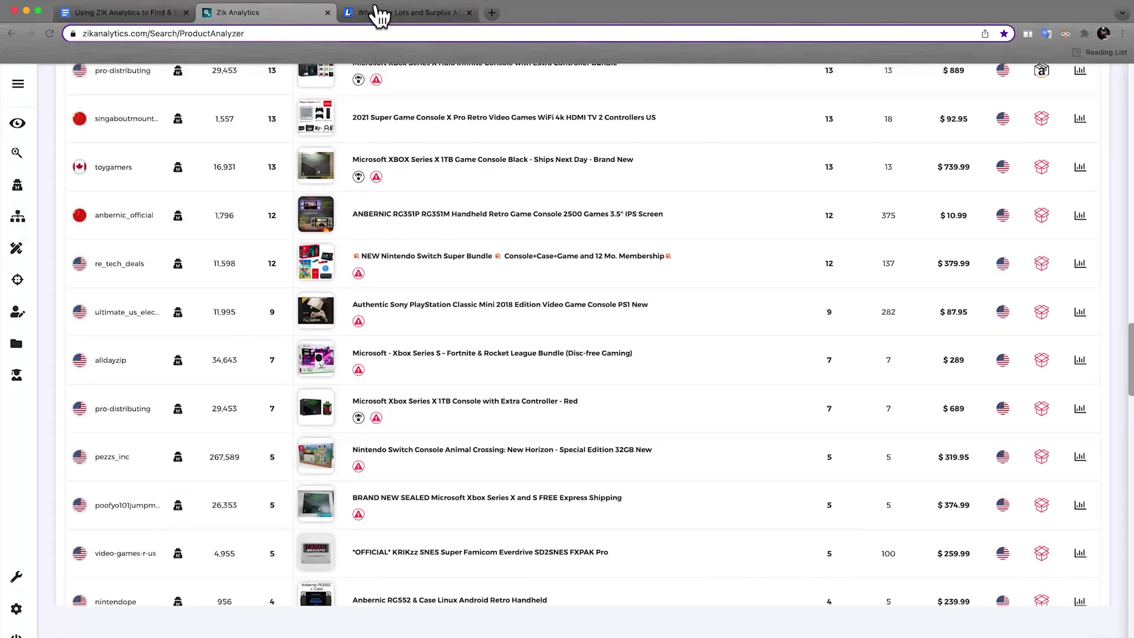
scroll(288, 264, down, 4)
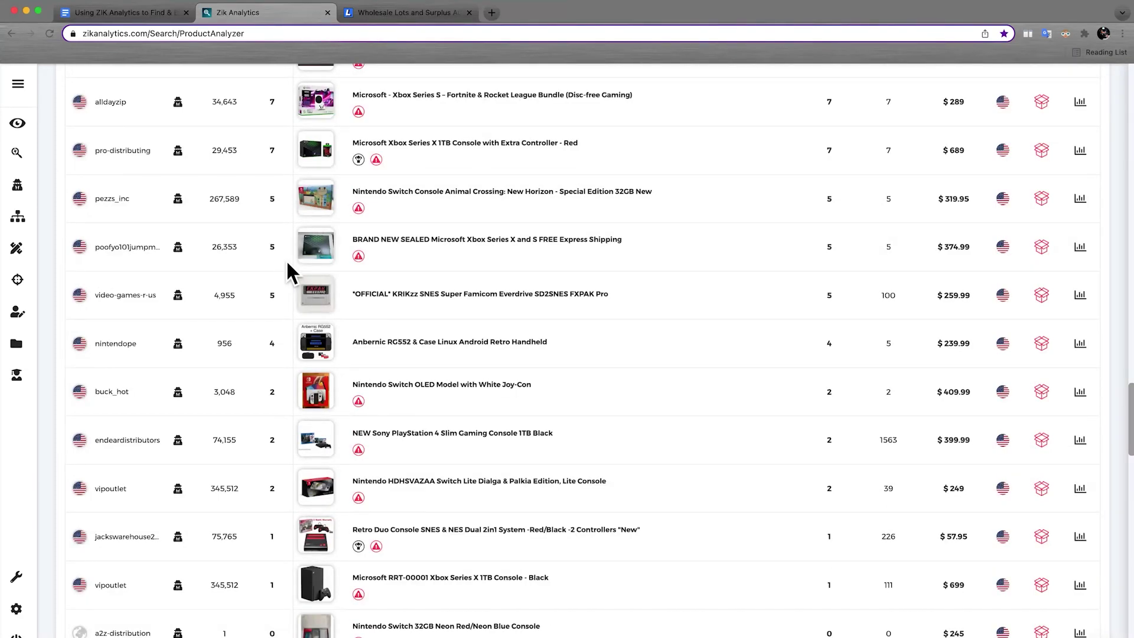
scroll(287, 263, down, 3)
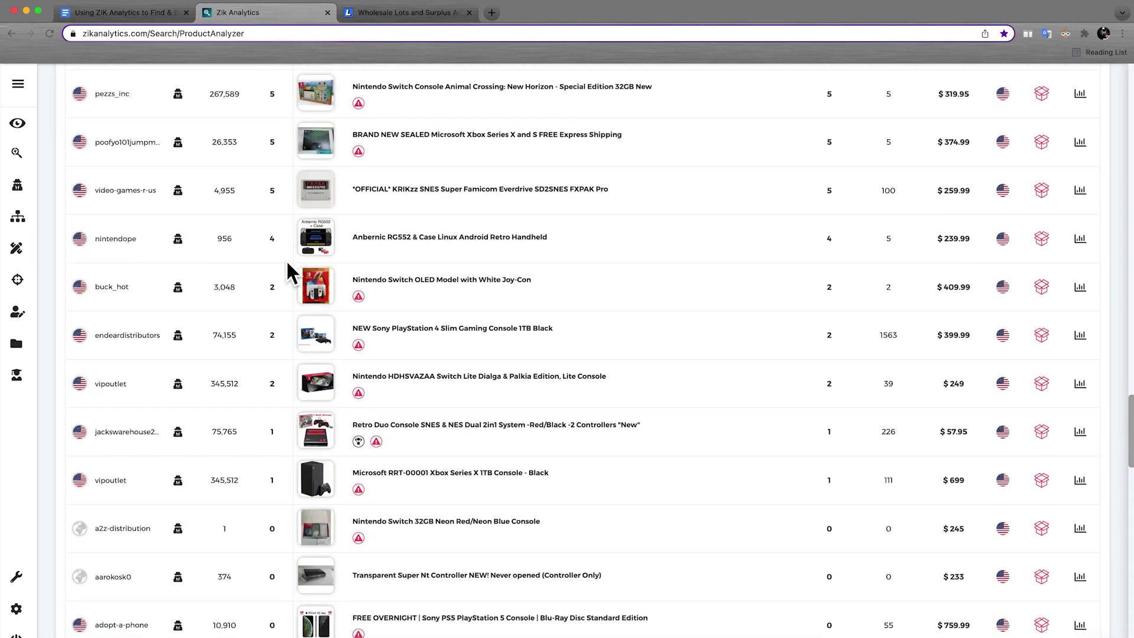
scroll(287, 264, down, 7)
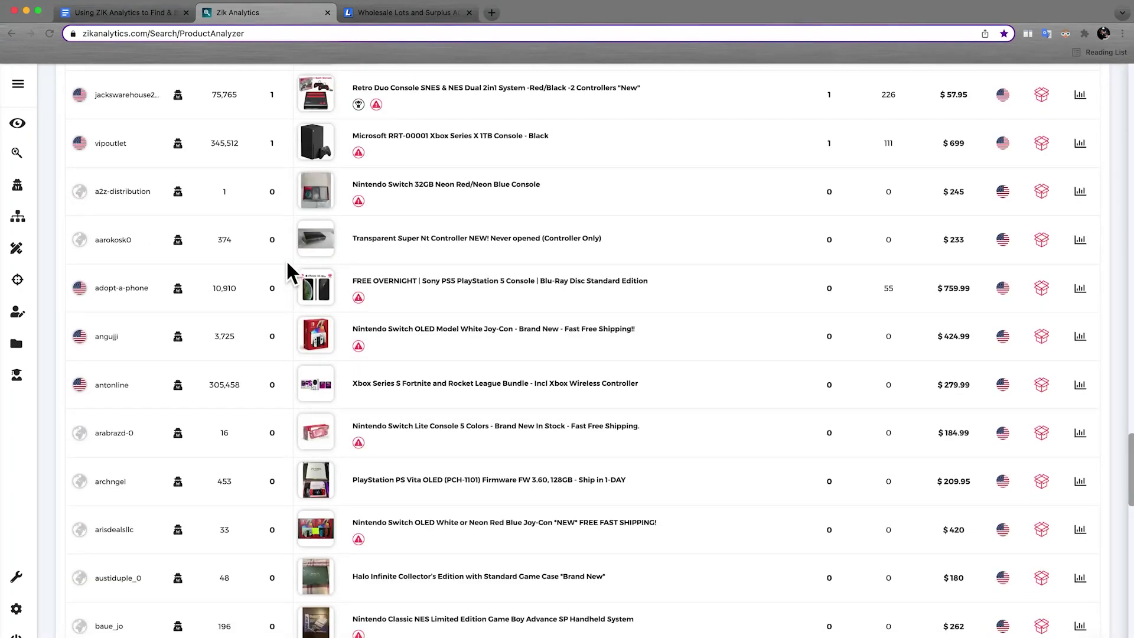
scroll(287, 264, down, 5)
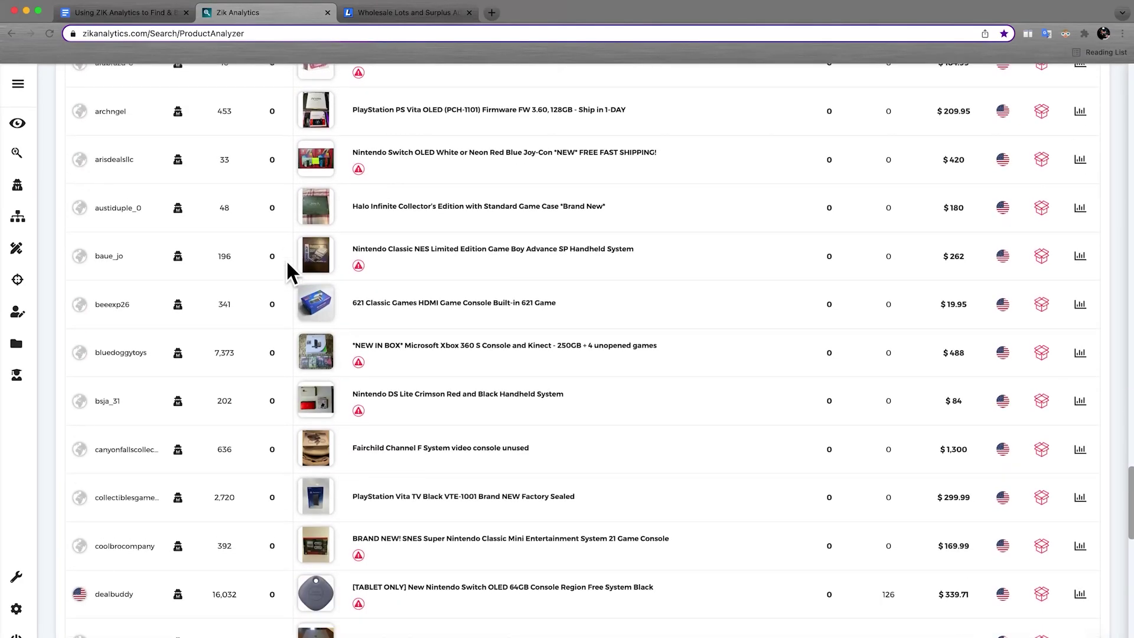
scroll(288, 271, down, 4)
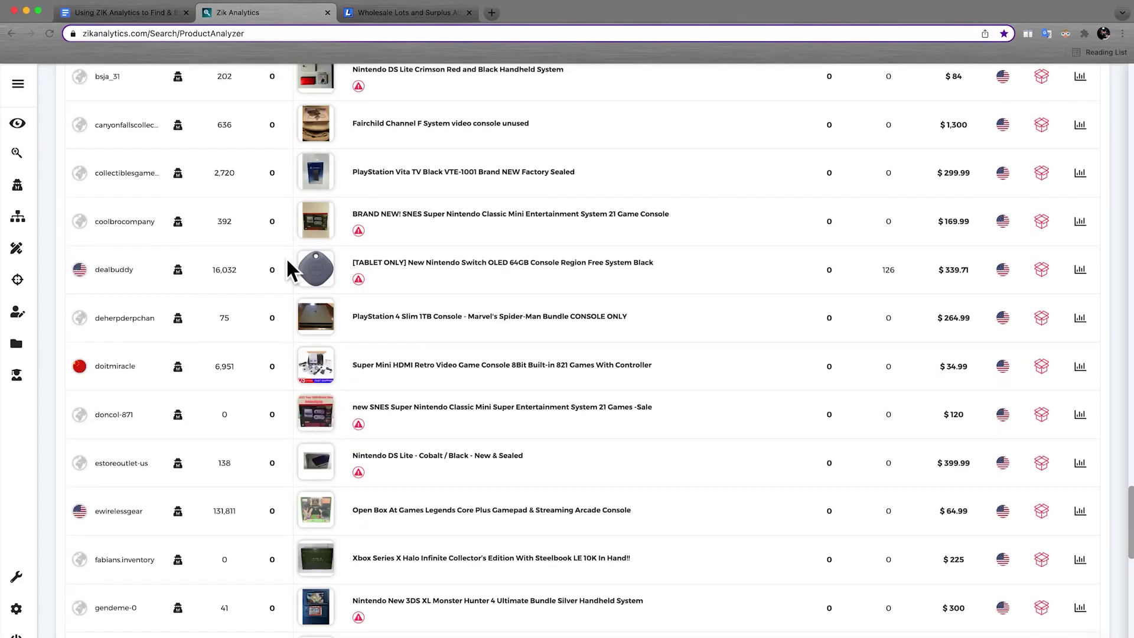
Scan the sellers alldayzip, microsoft and 123okdeal in separate tabs and close the electronics product research page
scroll(286, 272, up, 20)
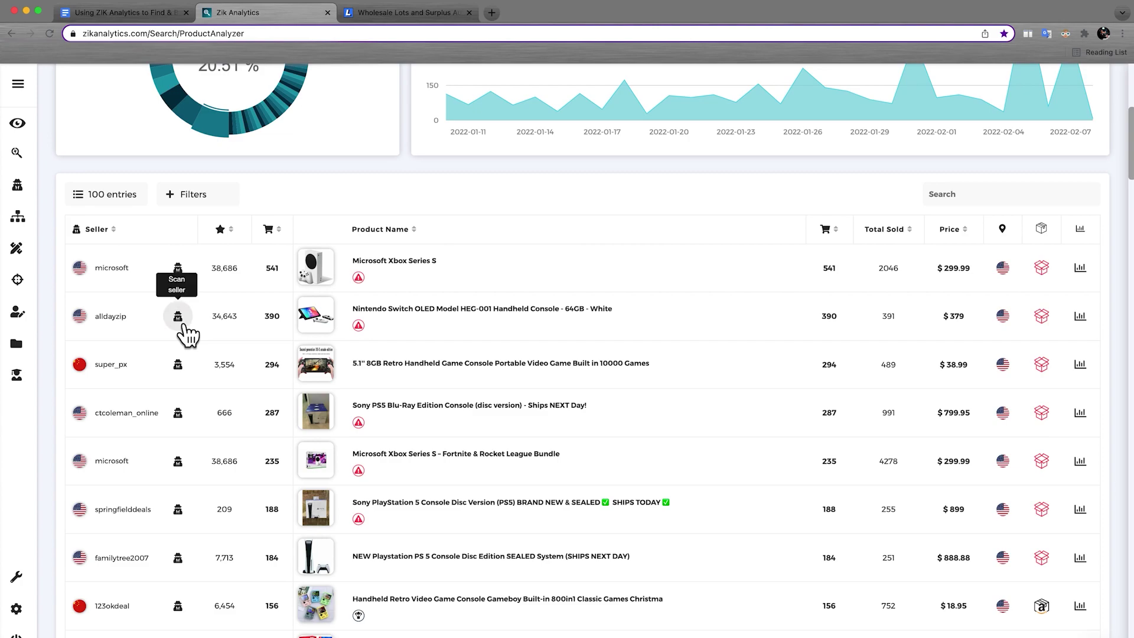
click(178, 316)
click(179, 460)
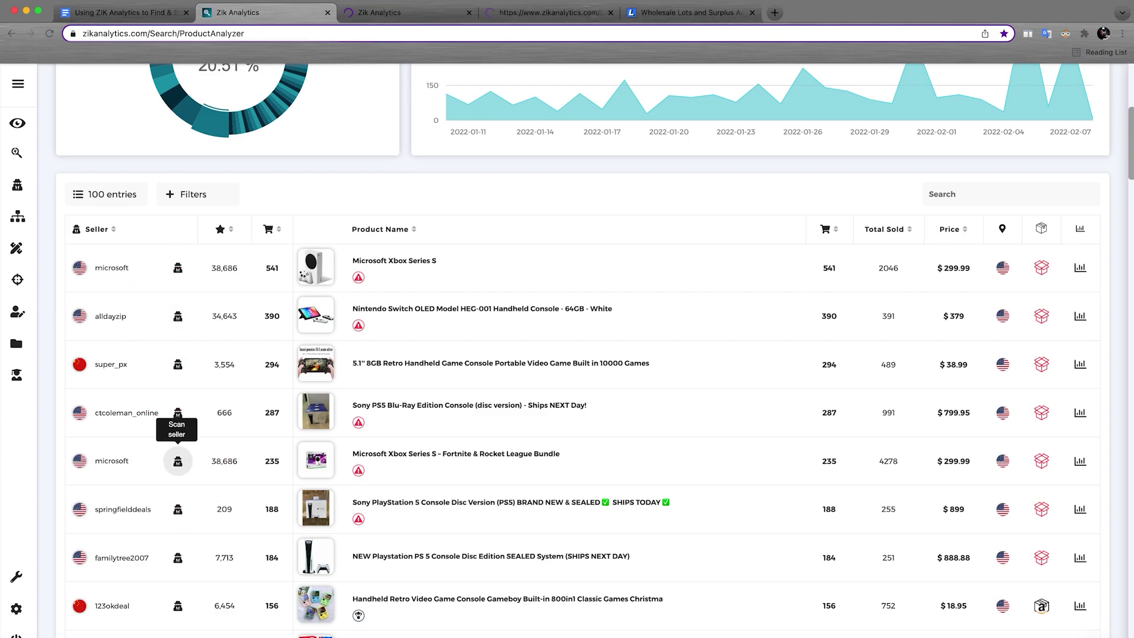
click(178, 605)
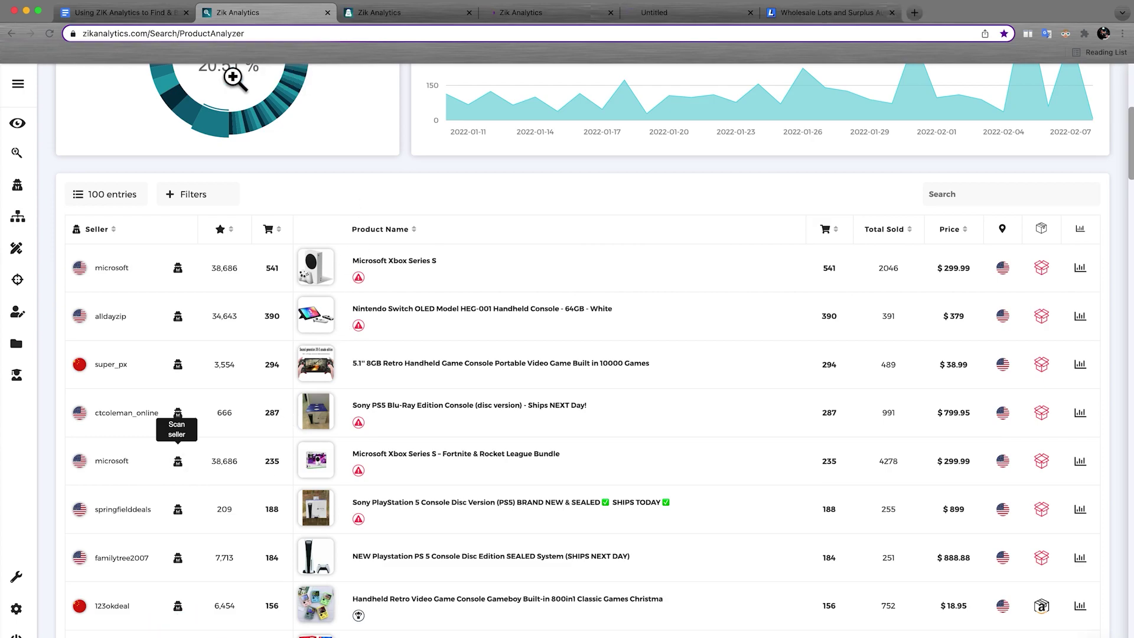
click(332, 16)
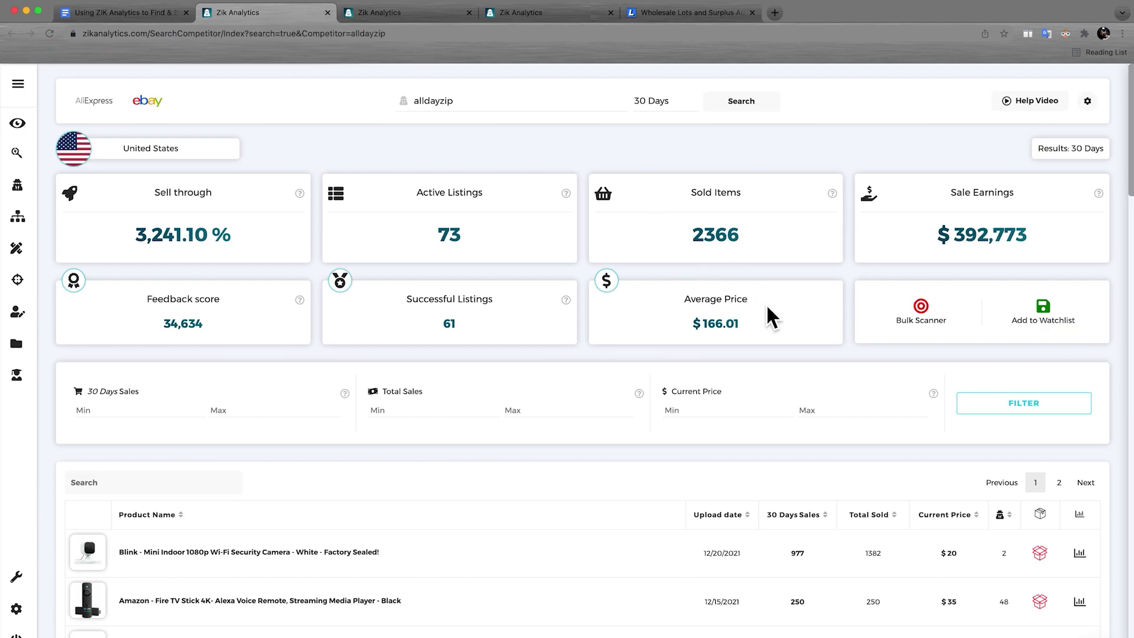
Examine the seller alldayzip's 30-day statistics and best-selling products, then close the seller's analysis page
scroll(766, 305, down, 3)
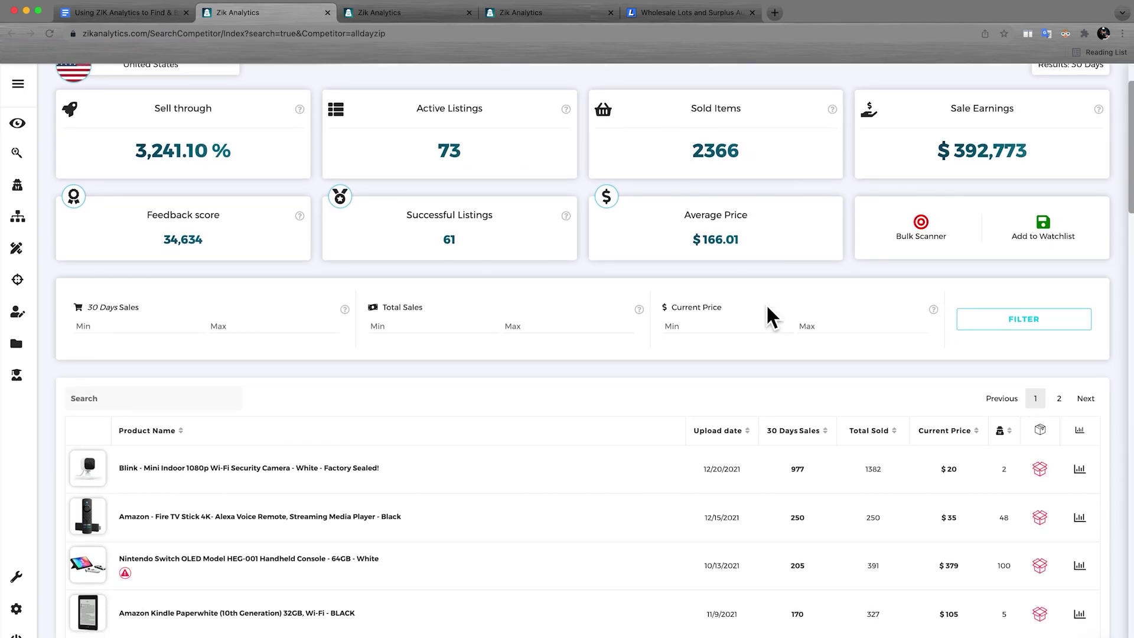
scroll(766, 306, down, 5)
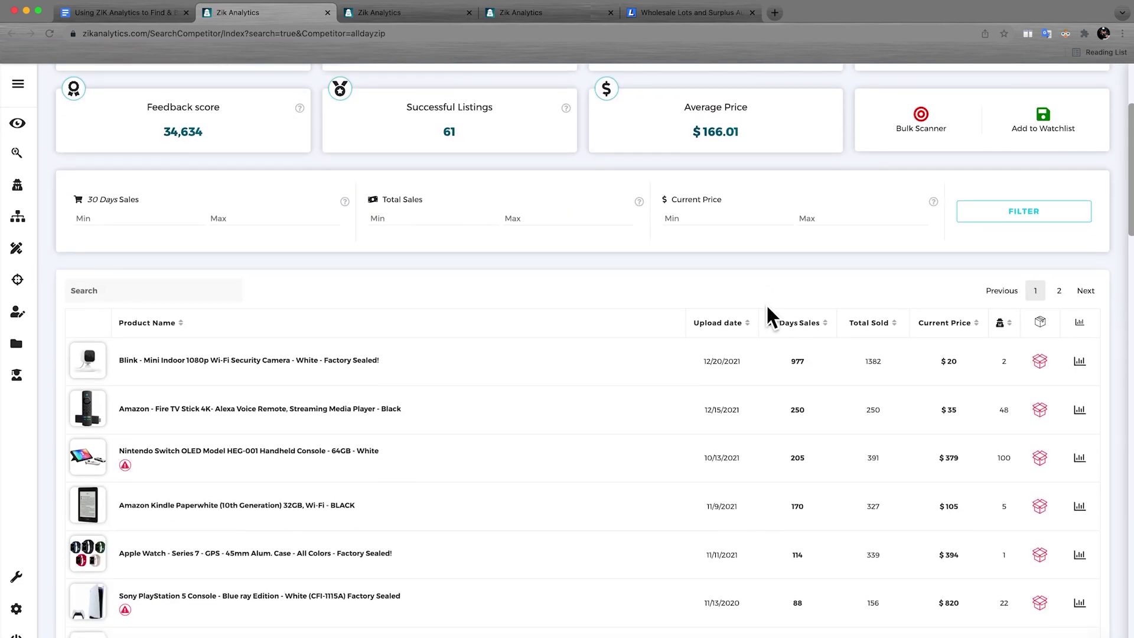
scroll(767, 305, down, 3)
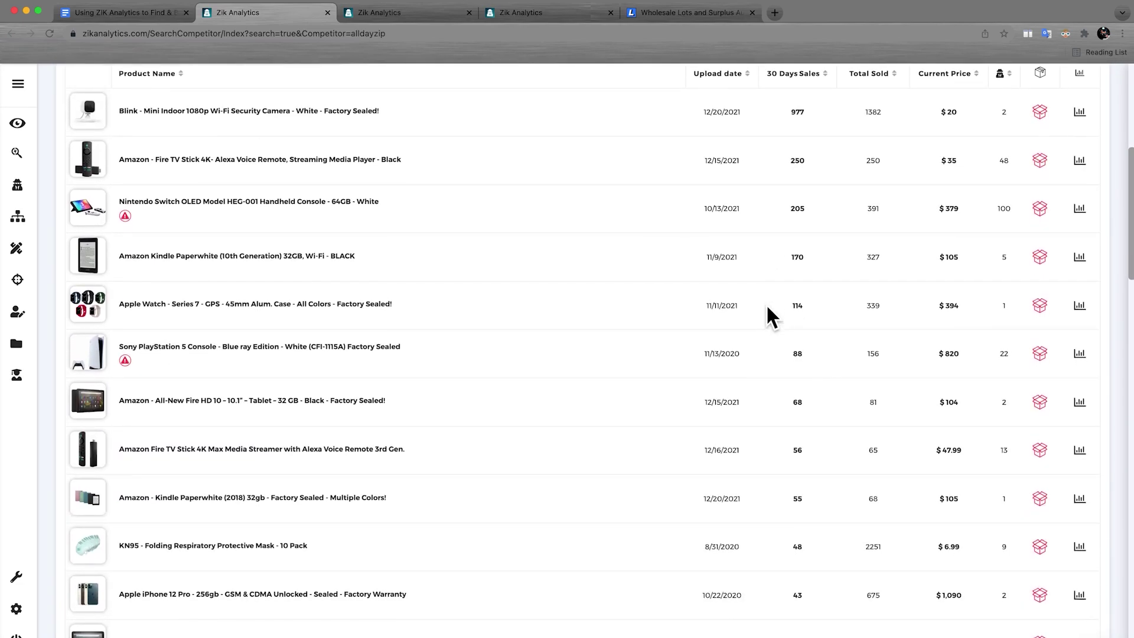
scroll(767, 306, down, 5)
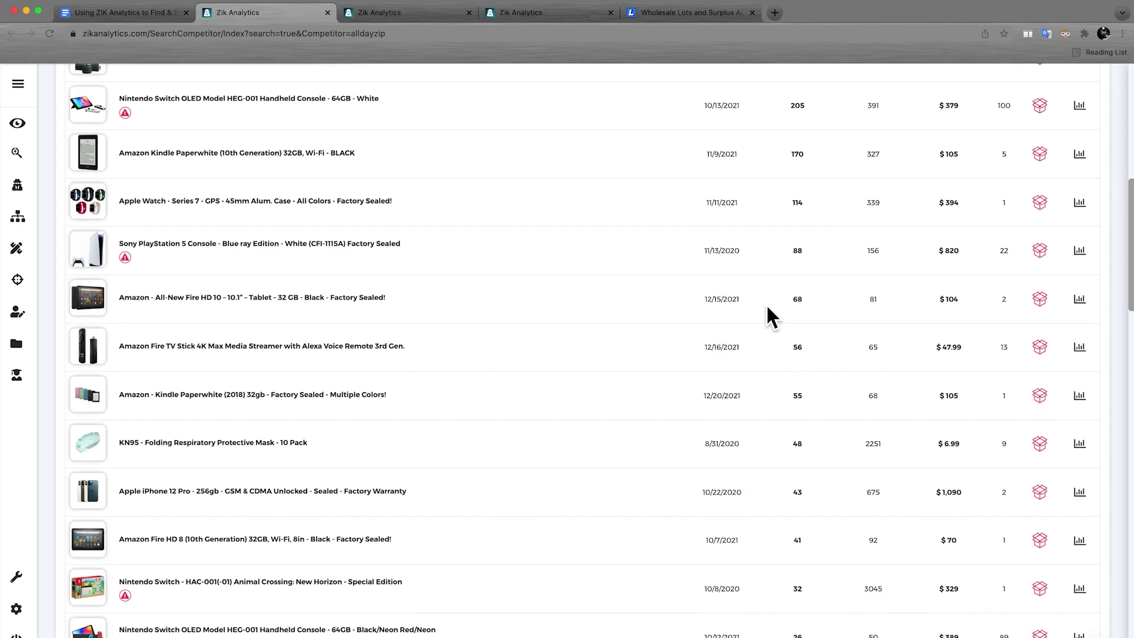
scroll(766, 303, down, 4)
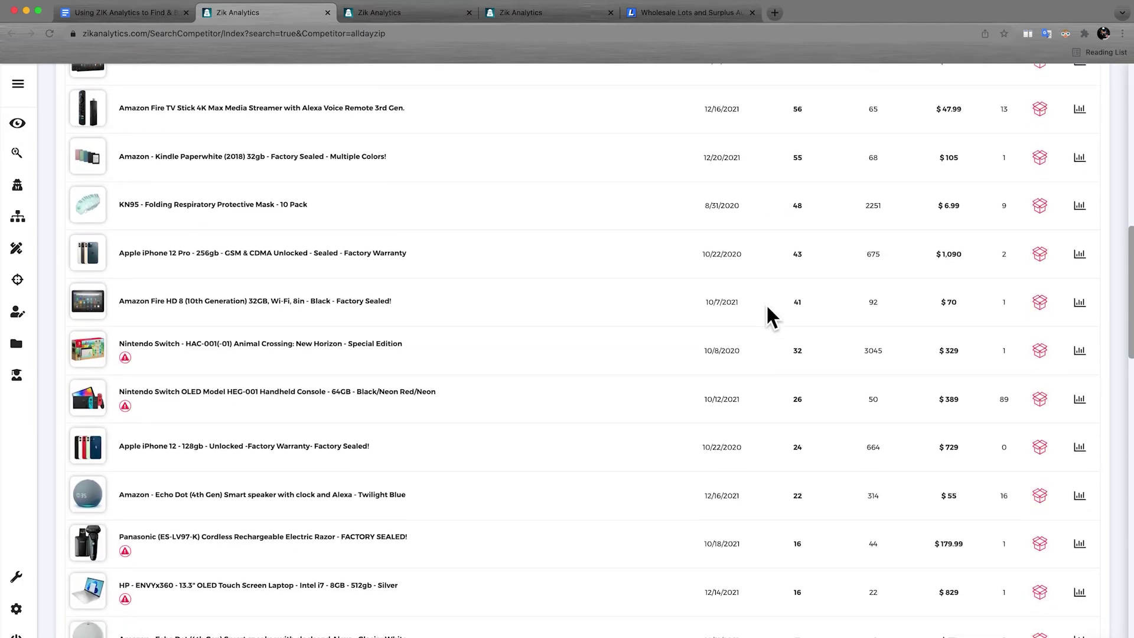
scroll(766, 304, down, 4)
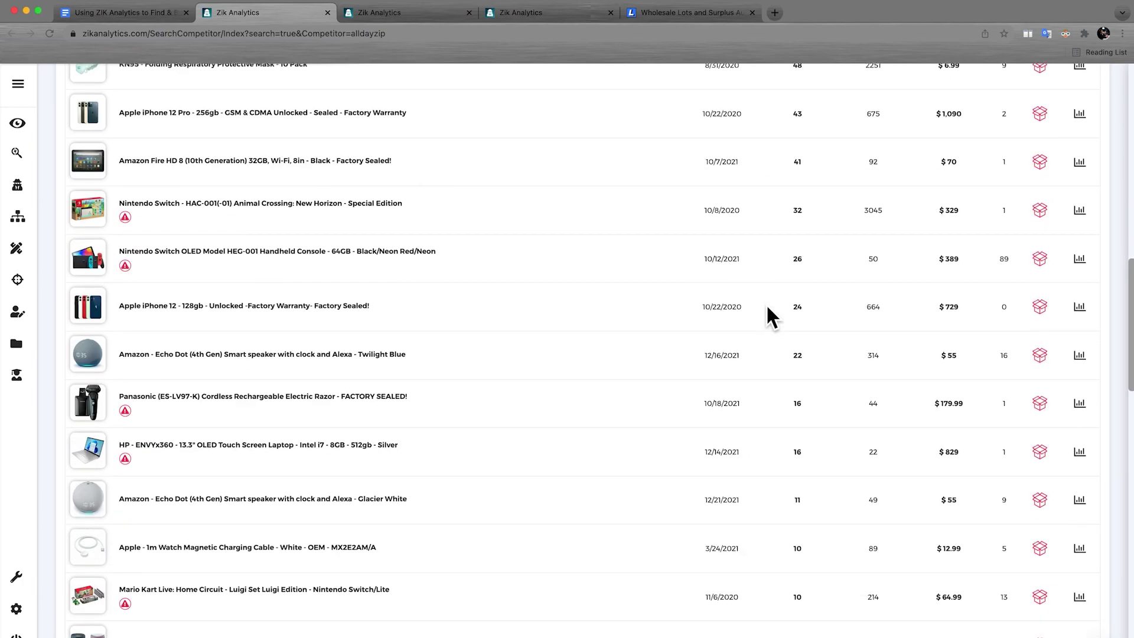
scroll(765, 303, up, 20)
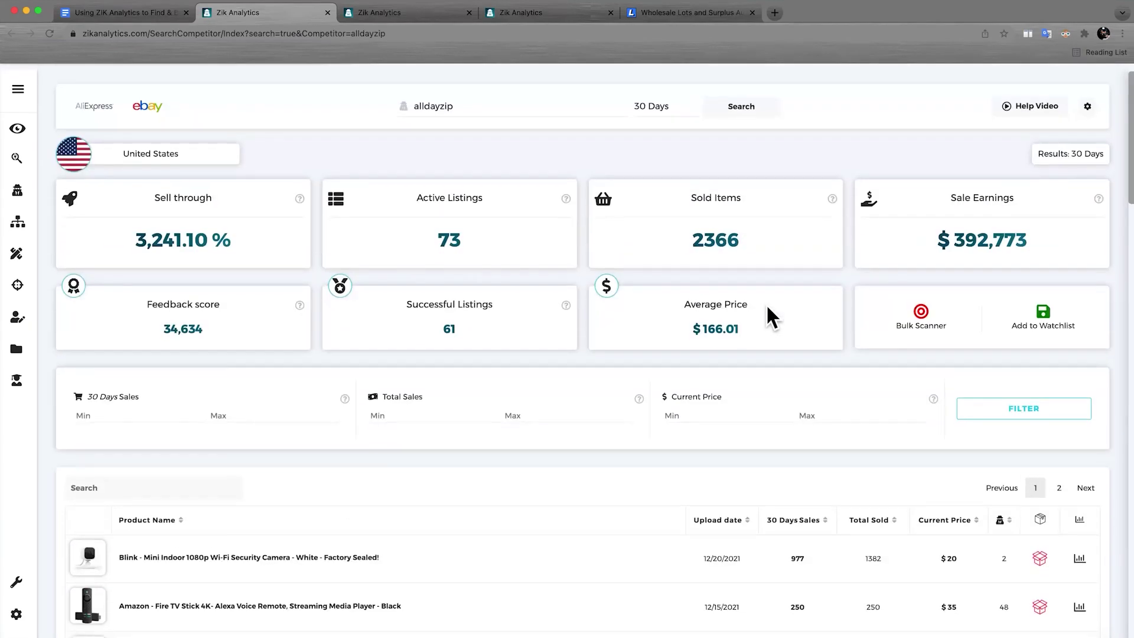
click(328, 12)
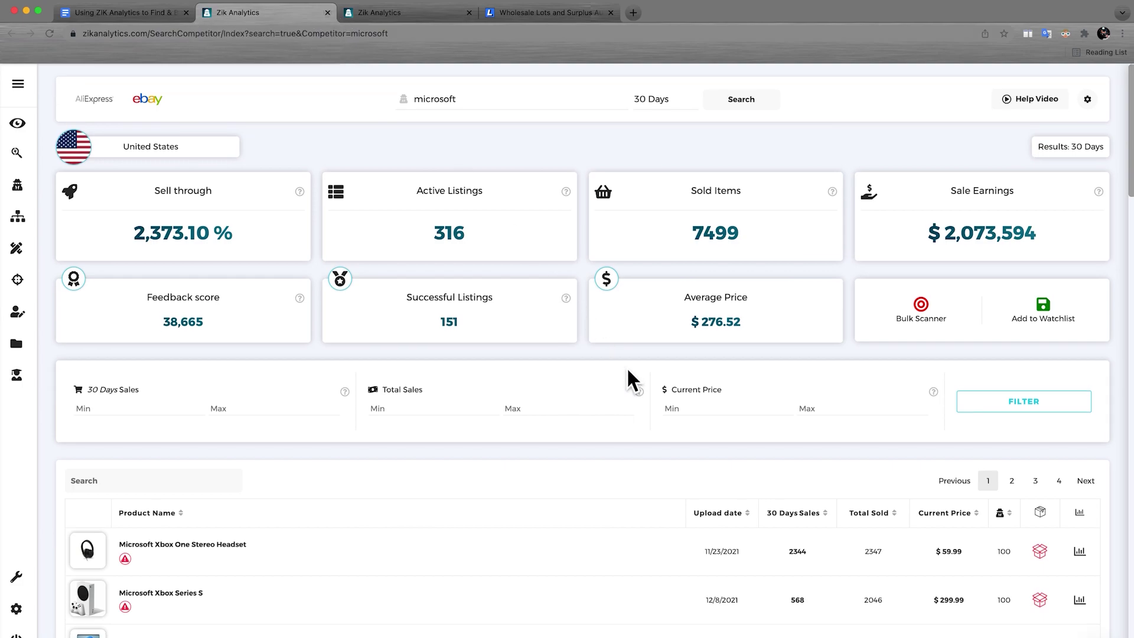
Review the seller microsoft's sell-through, earnings and product list sorted by 30-day sales
scroll(625, 369, down, 2)
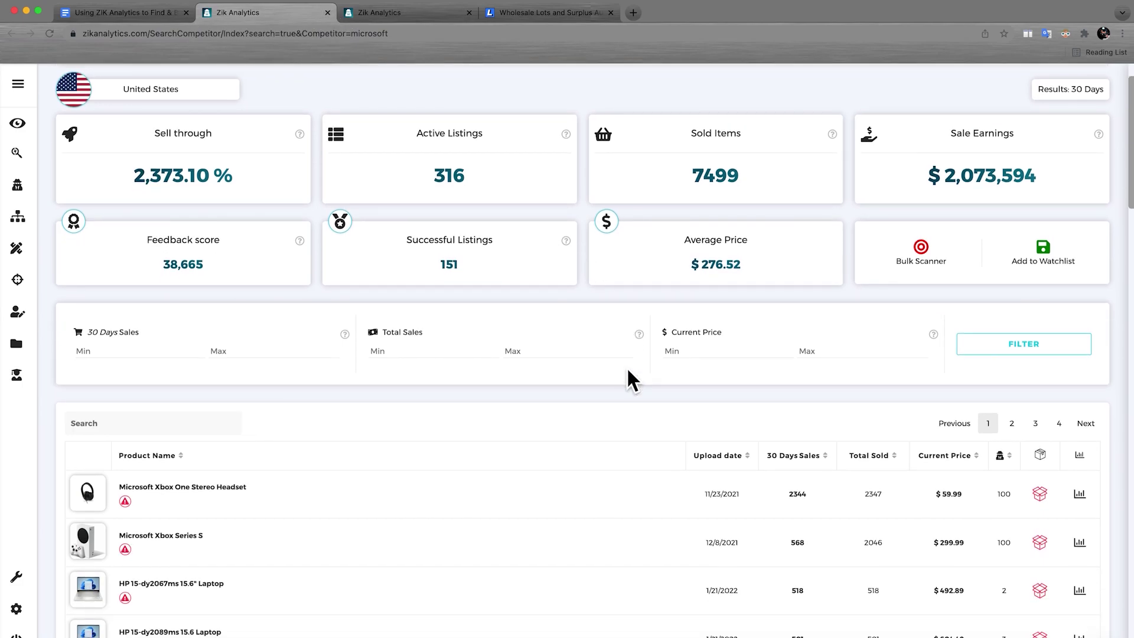
scroll(627, 371, down, 3)
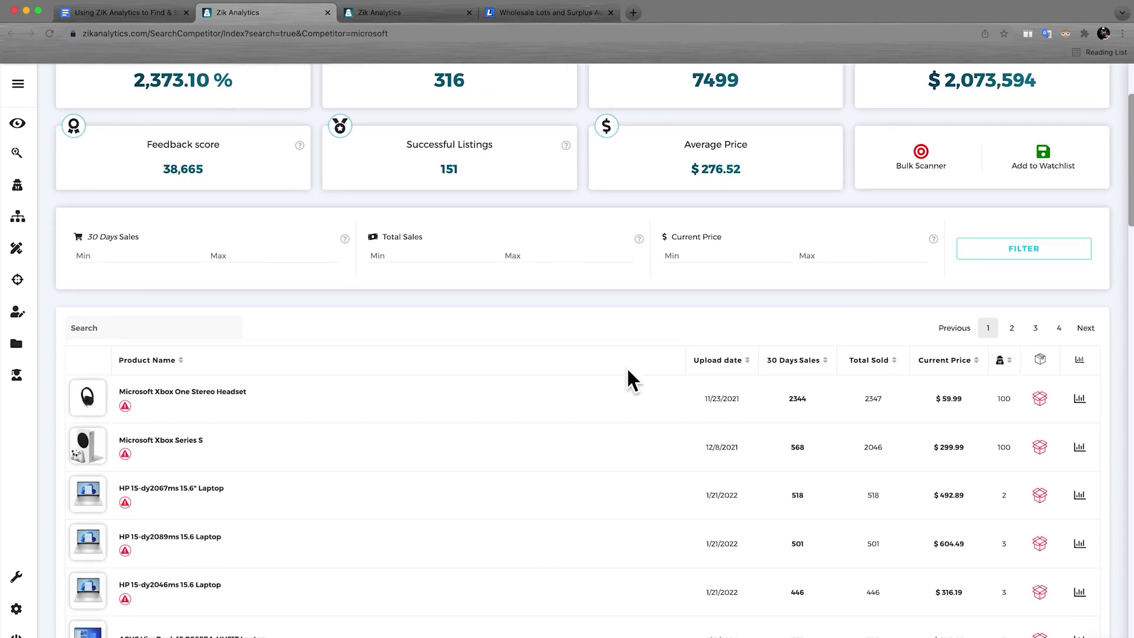
scroll(627, 370, down, 6)
scroll(628, 371, down, 11)
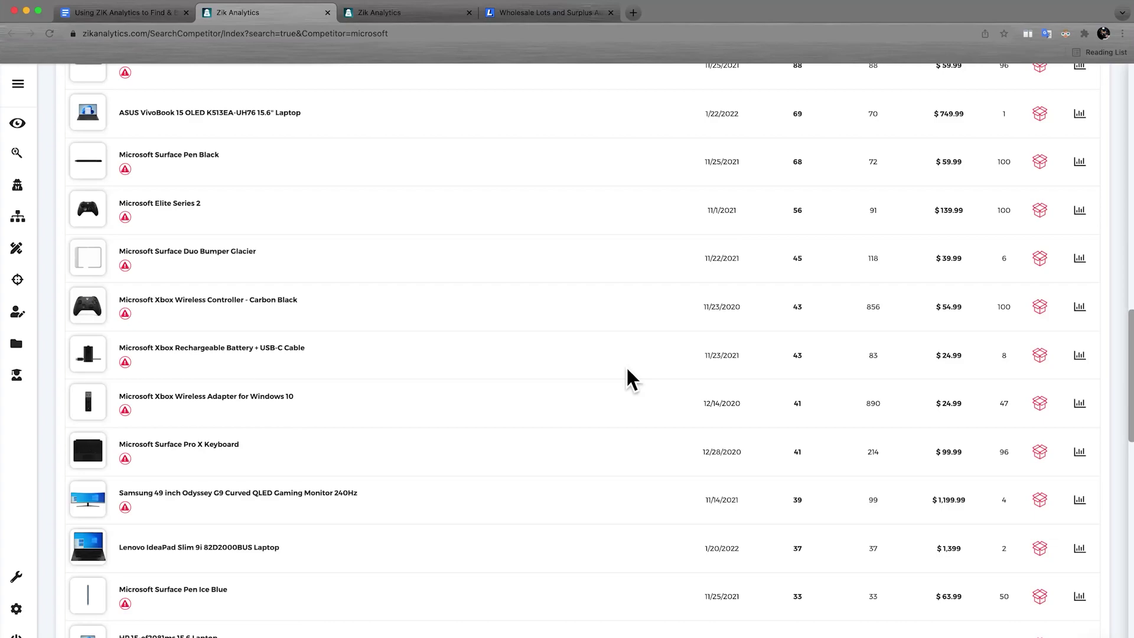
scroll(626, 366, up, 18)
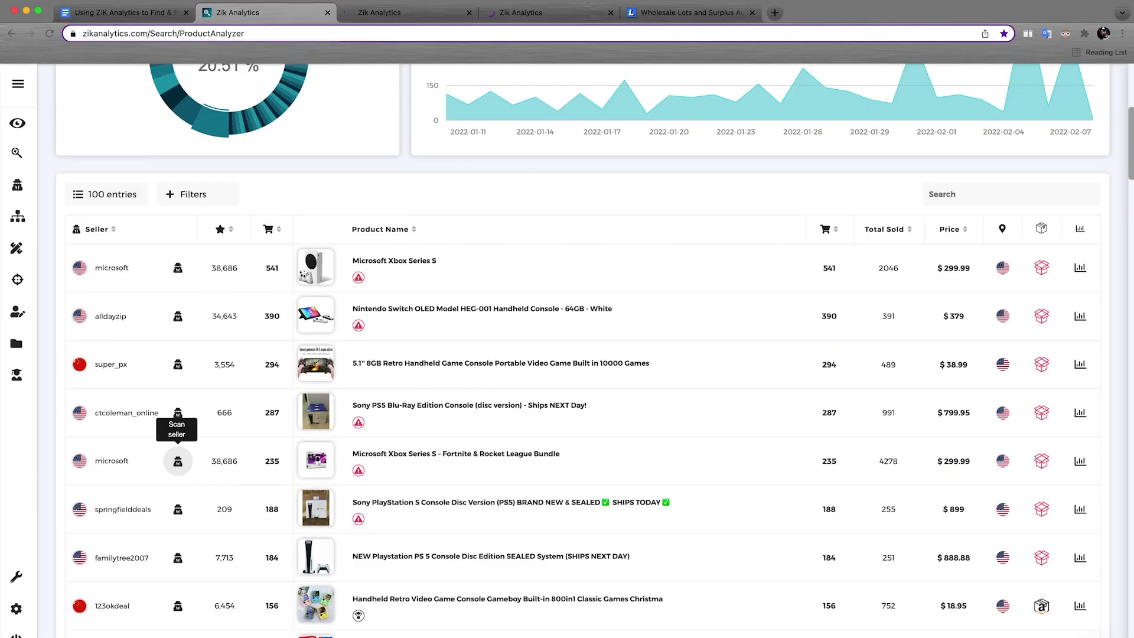
Scan the seller re_tech_deals in a separate tab and close the electronics product research page
super+click(179, 637)
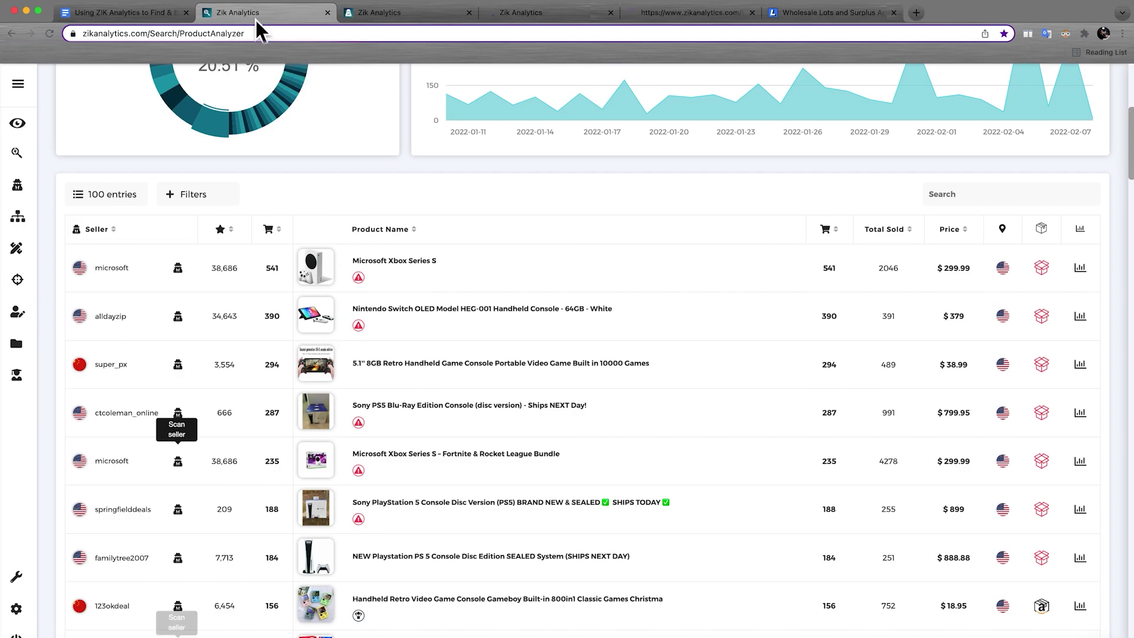
click(332, 16)
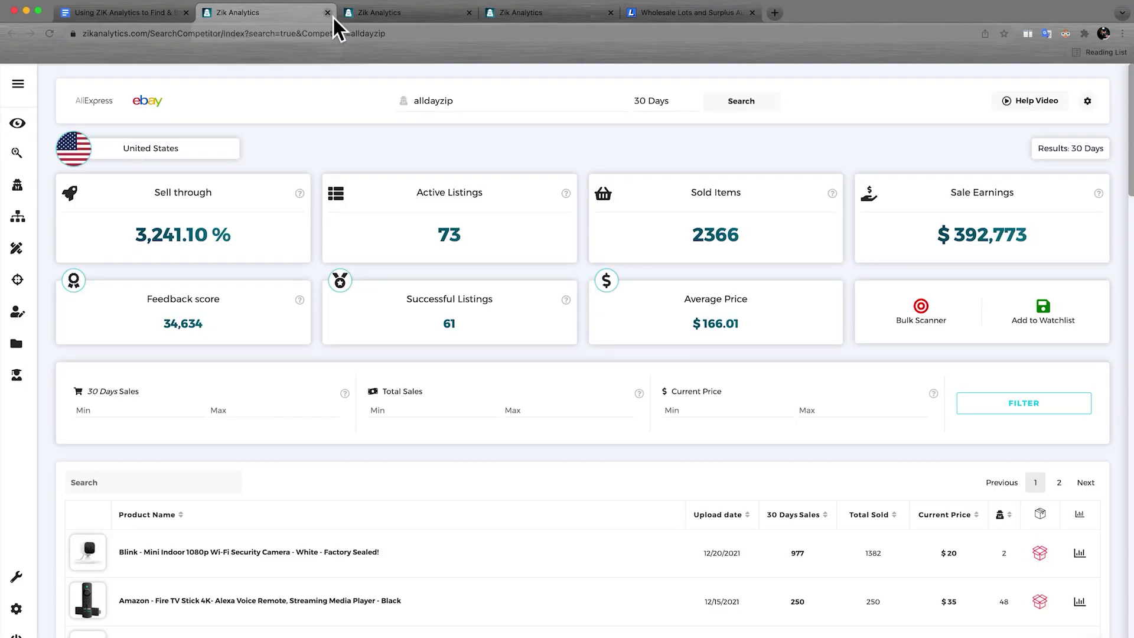
Close the seller analysis pages and review the sales statistics of the electronics product search
key(super+w)
key(super+w)
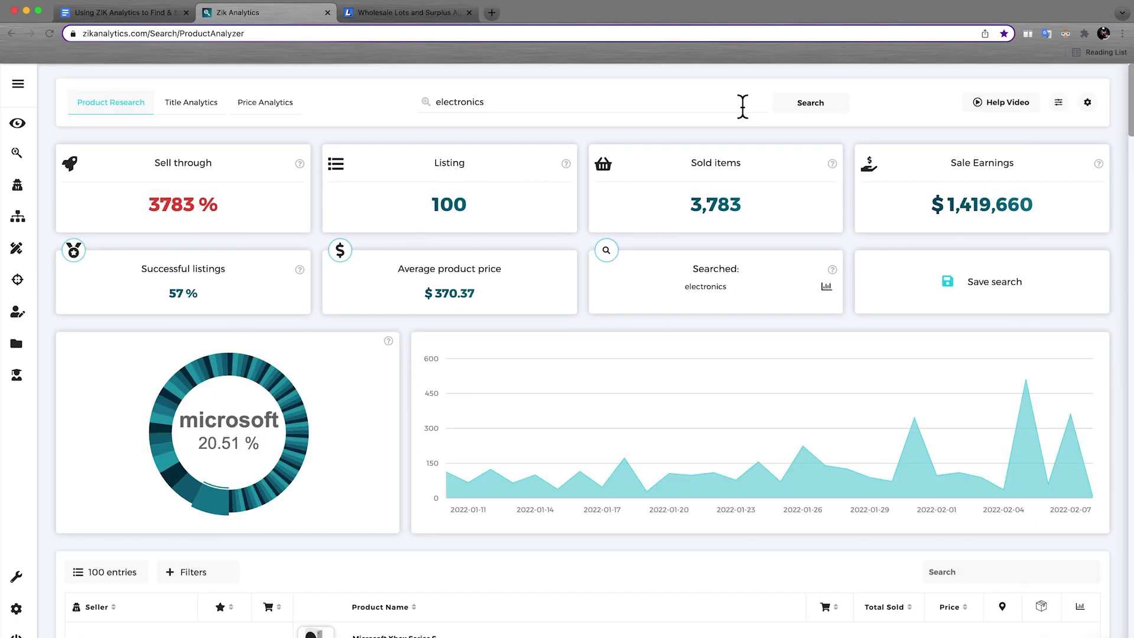
scroll(742, 106, down, 1)
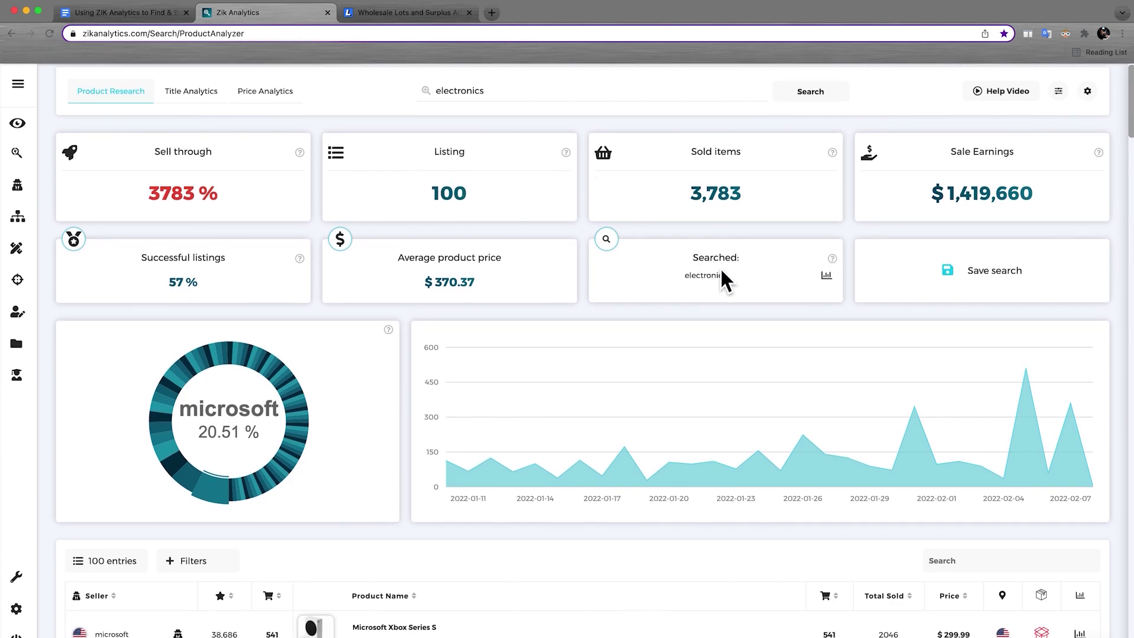
scroll(720, 267, up, 1)
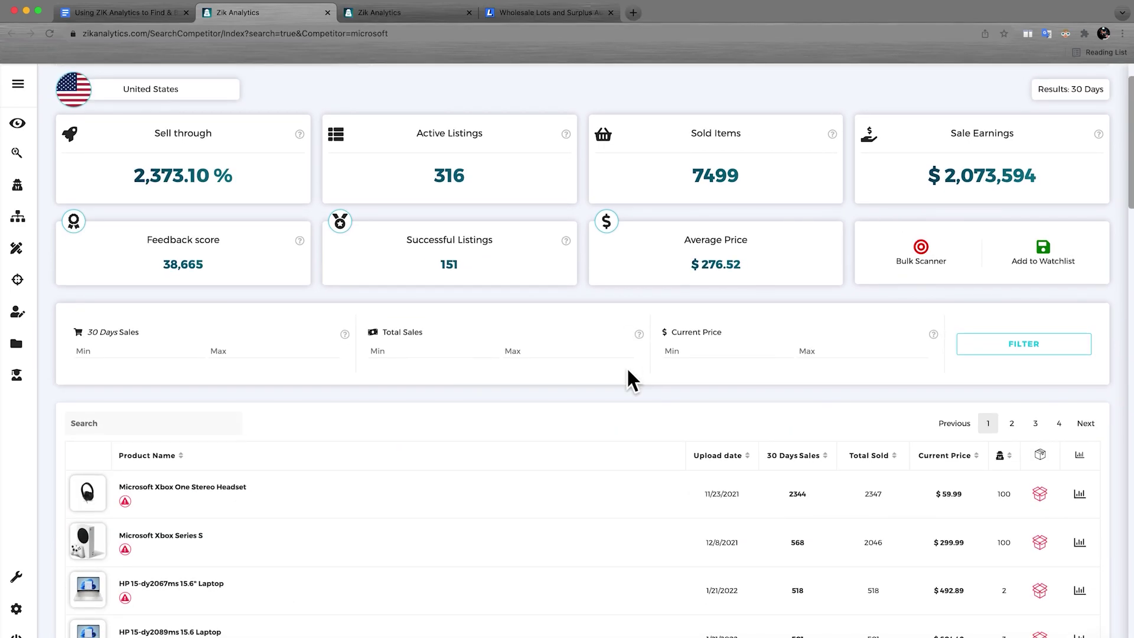
Compare the 30-day sales and prices of microsoft's laptops, consoles and accessories, and close that seller's page
scroll(628, 378, down, 3)
scroll(629, 377, down, 5)
scroll(627, 371, down, 8)
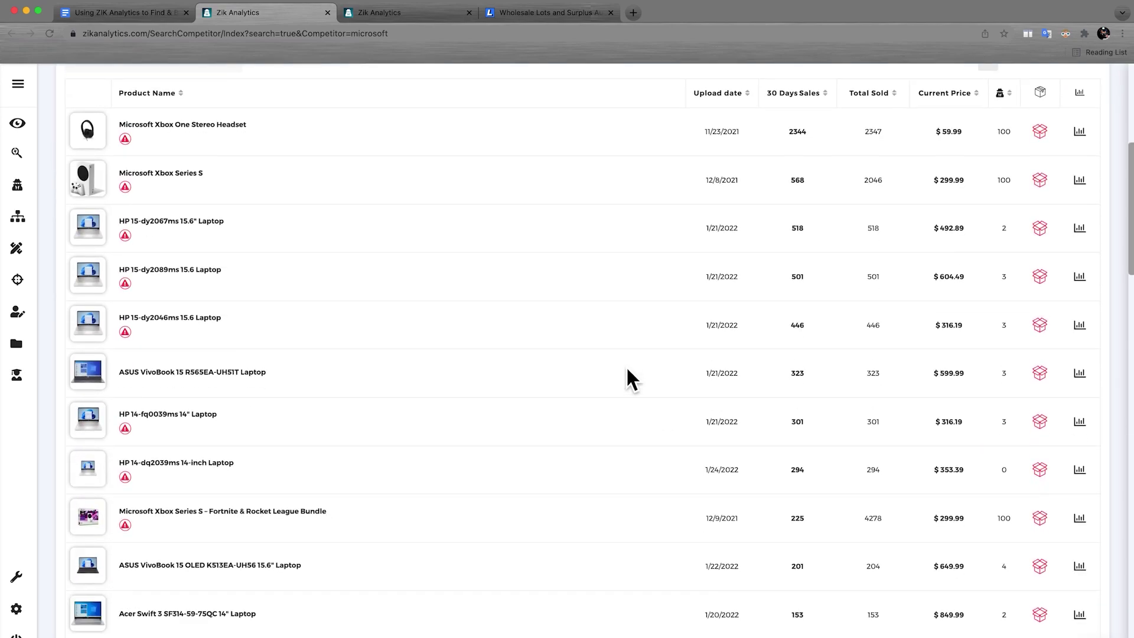
scroll(627, 371, down, 5)
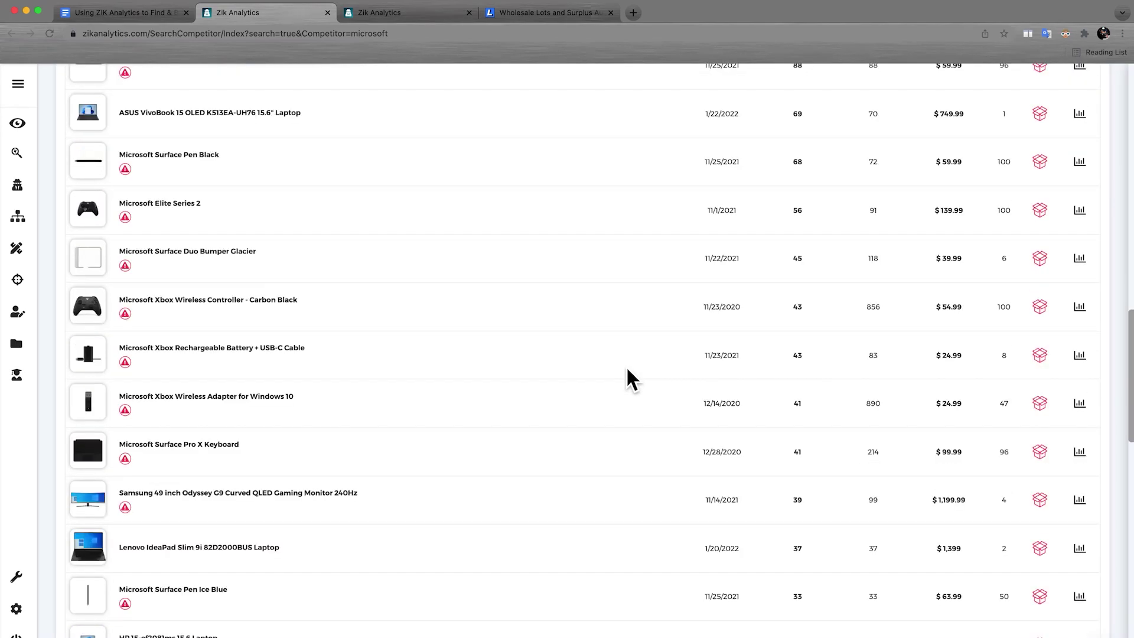
scroll(628, 372, up, 15)
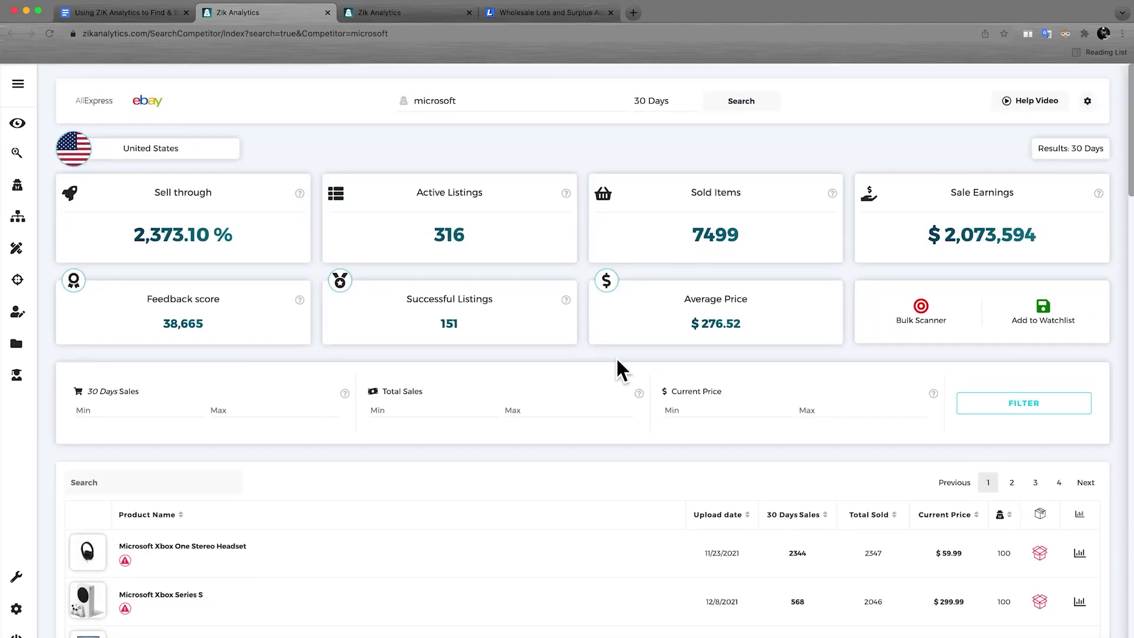
click(332, 16)
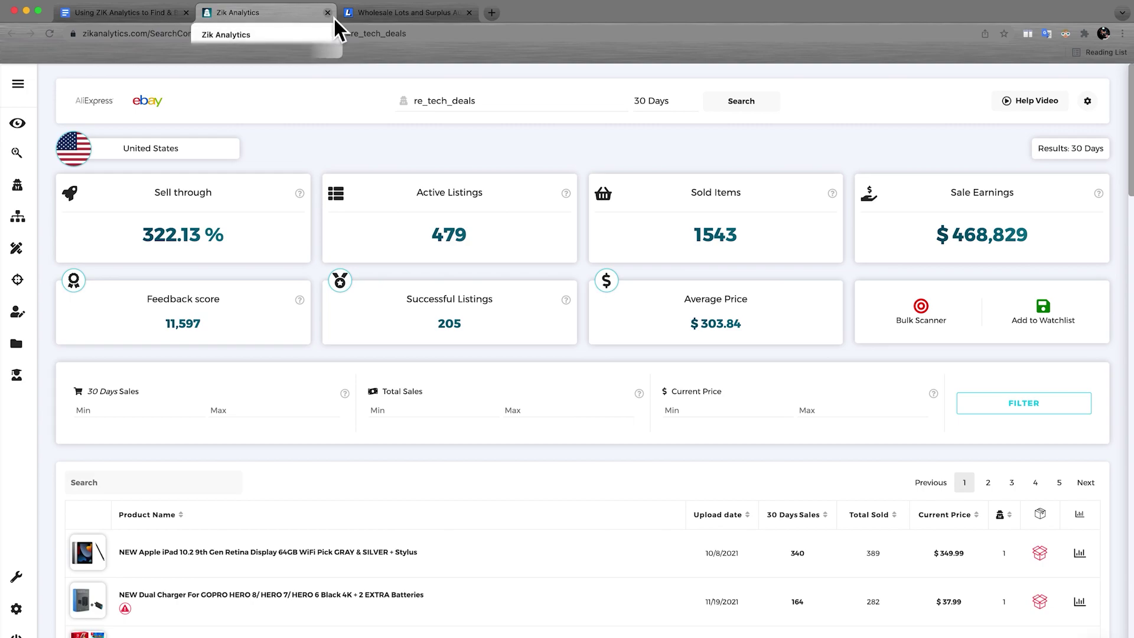
Switch to the Liquidation.com home page and look over its featured and closing-soon auctions
key(ctrl+Tab)
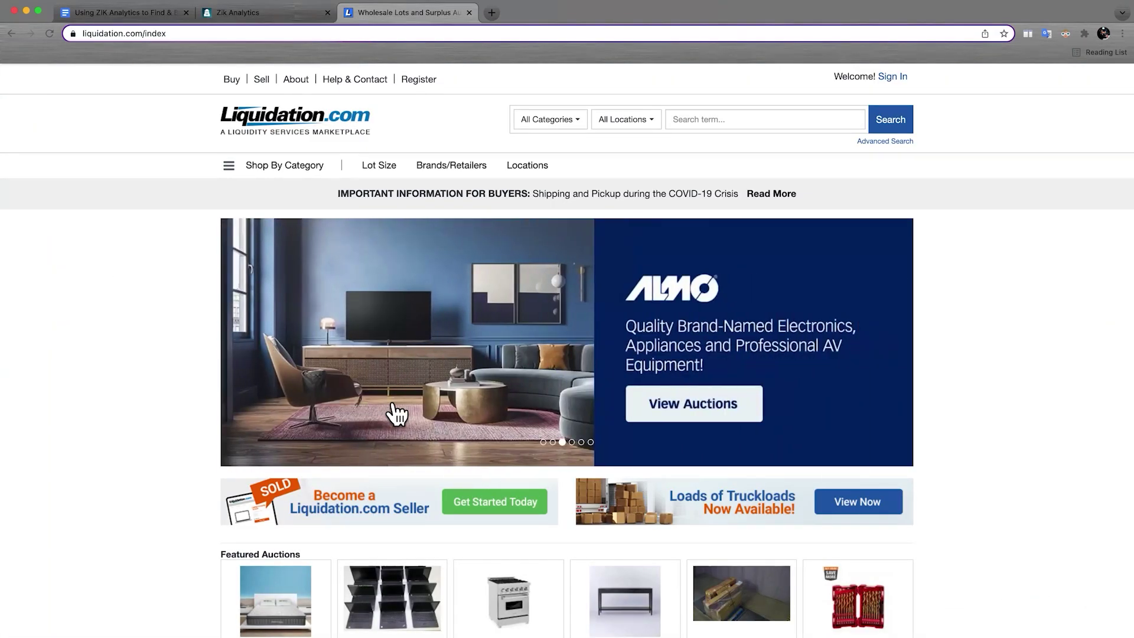
scroll(447, 431, down, 2)
scroll(450, 440, down, 5)
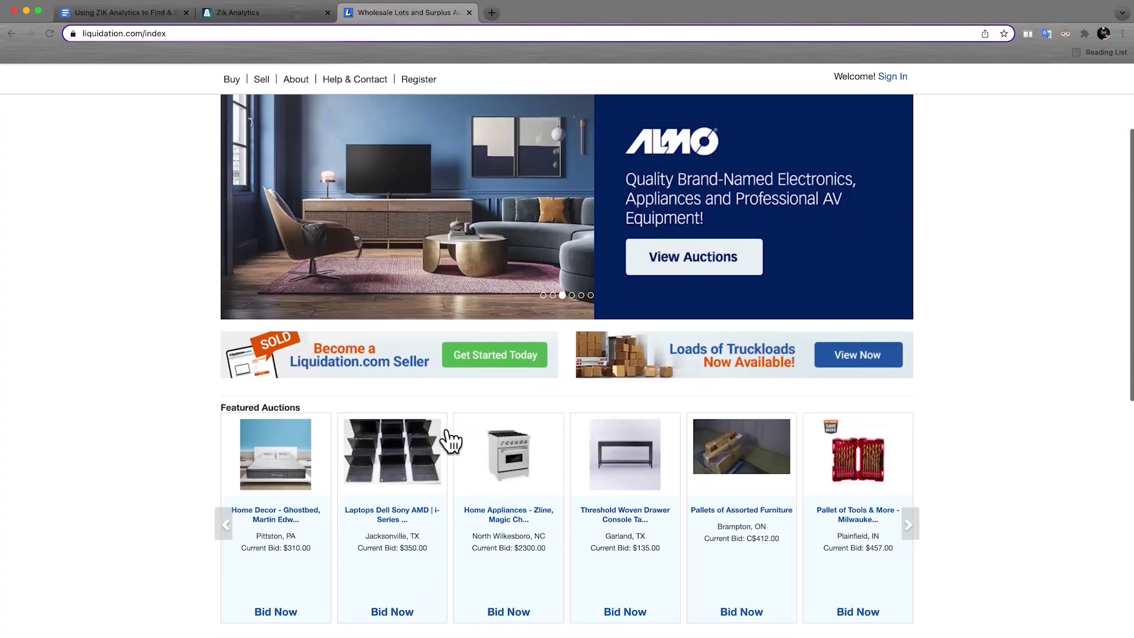
scroll(448, 439, down, 12)
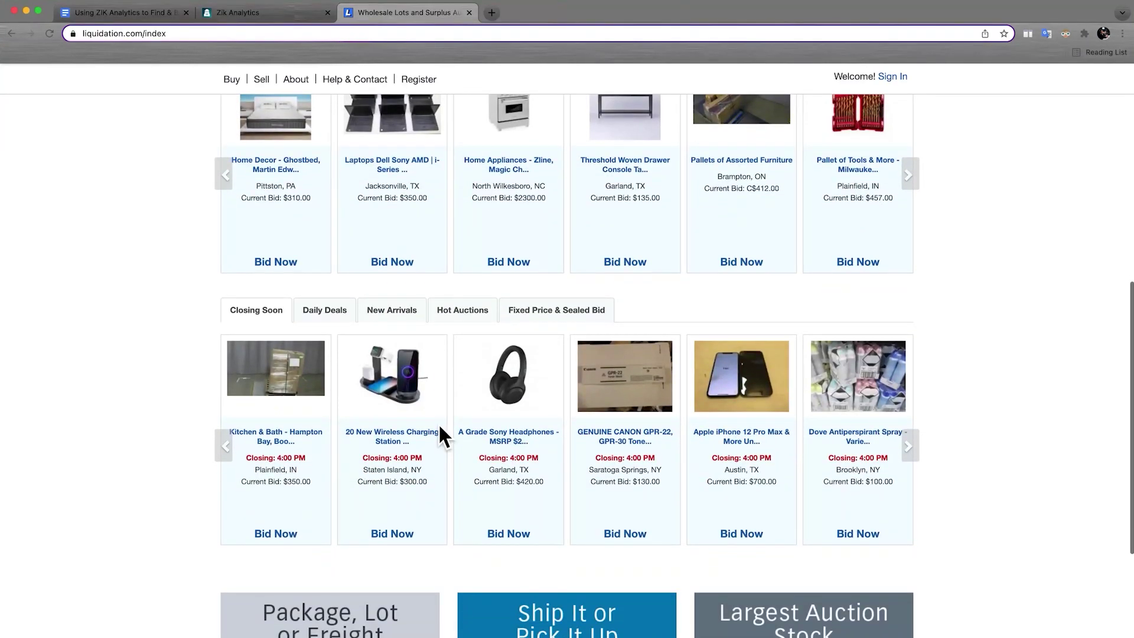
scroll(438, 423, down, 6)
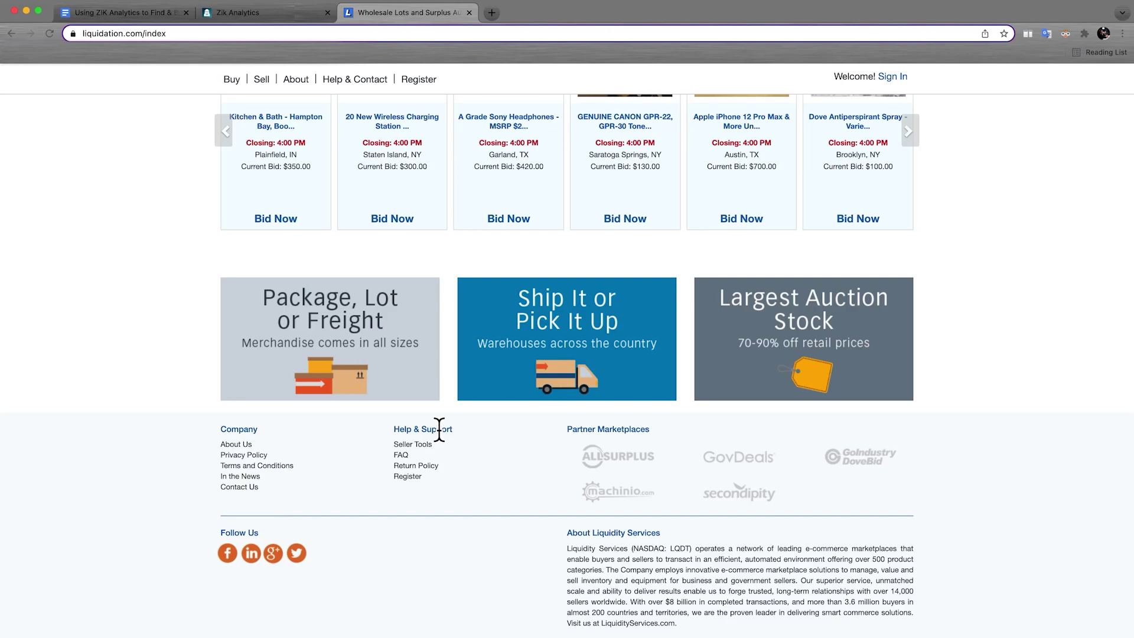
scroll(443, 435, up, 20)
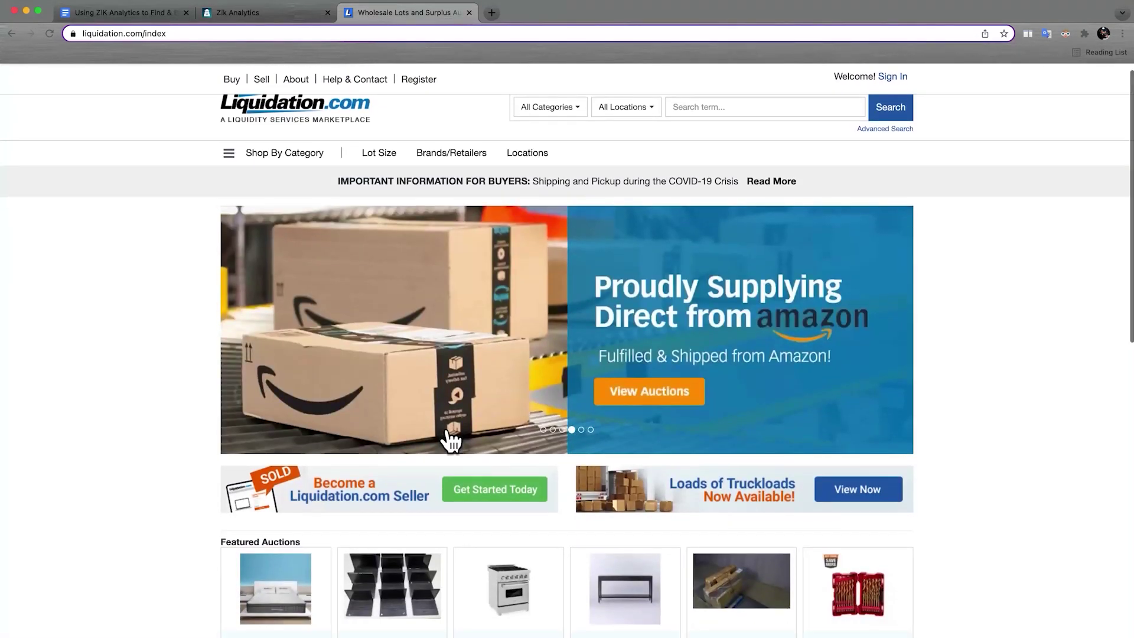
Page through further lots in the Featured Auctions and Closing Soon carousels, checking their current bids and locations
scroll(451, 440, down, 5)
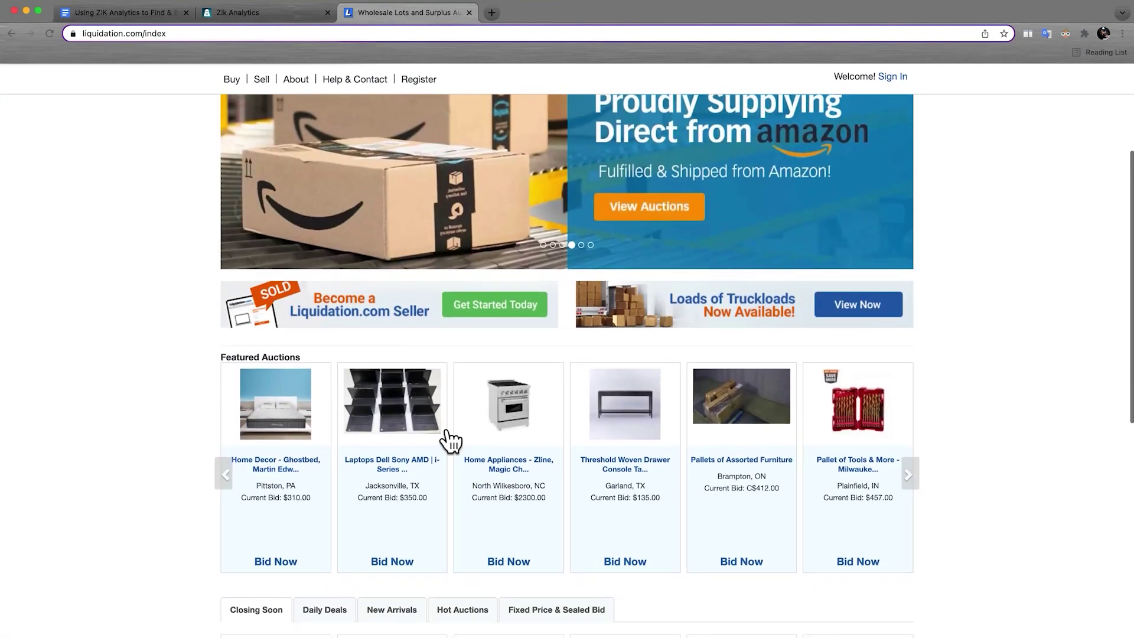
click(917, 483)
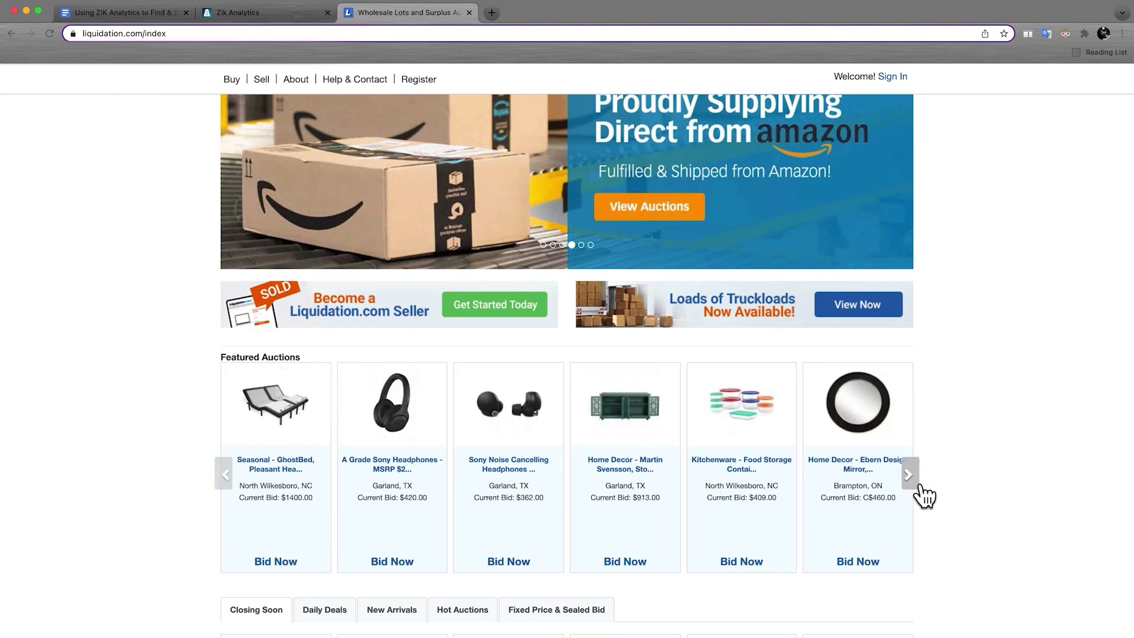
click(919, 485)
scroll(921, 487, down, 2)
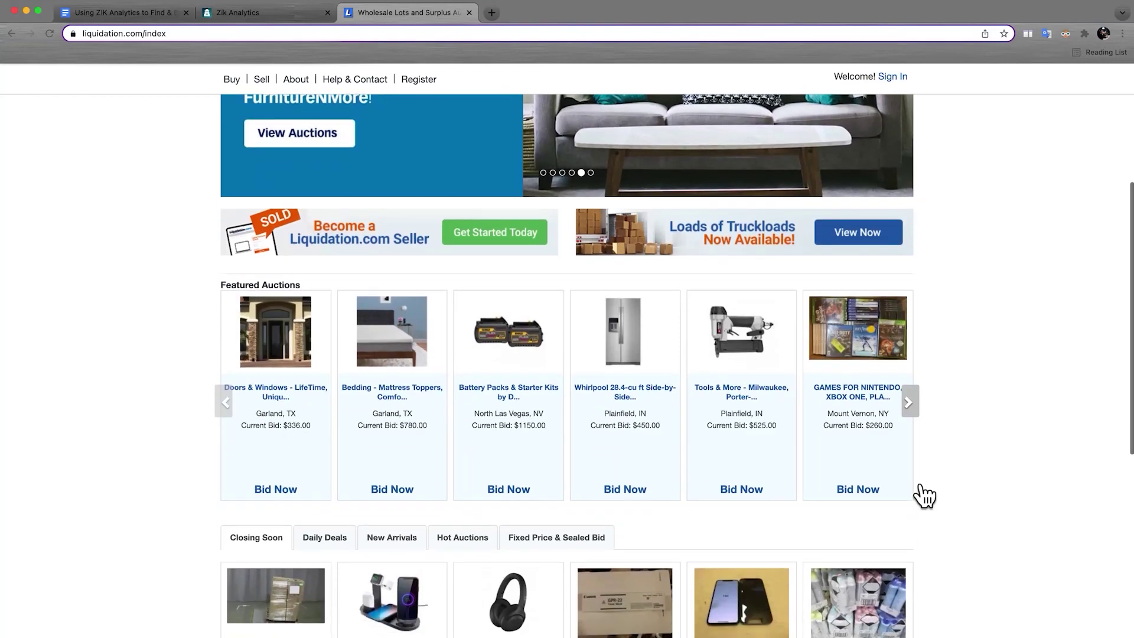
scroll(915, 490, down, 4)
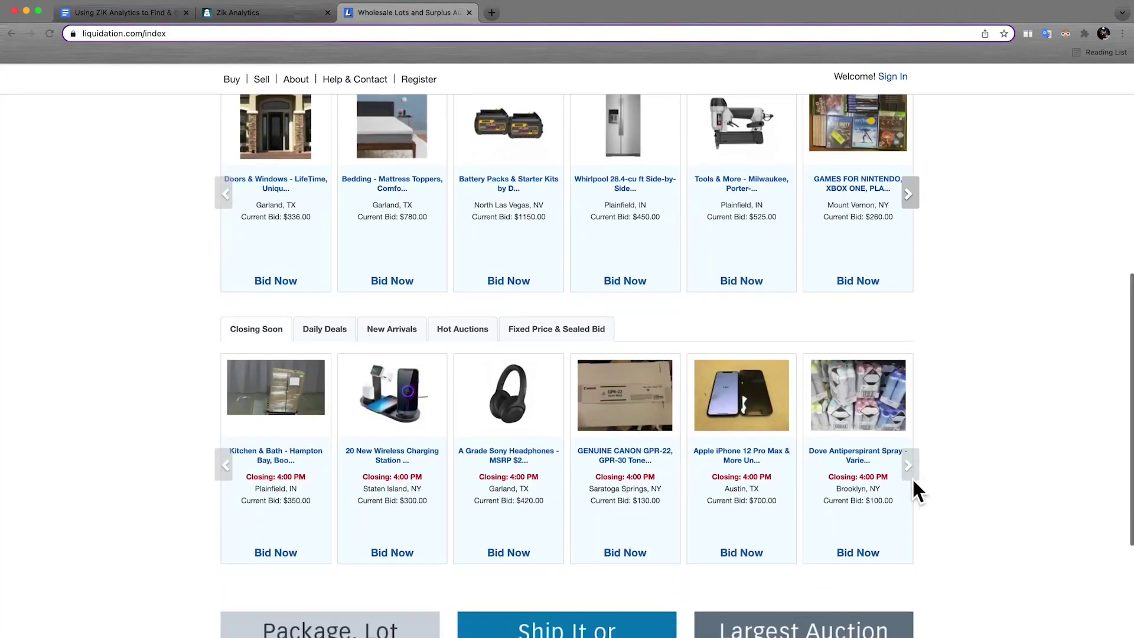
click(919, 474)
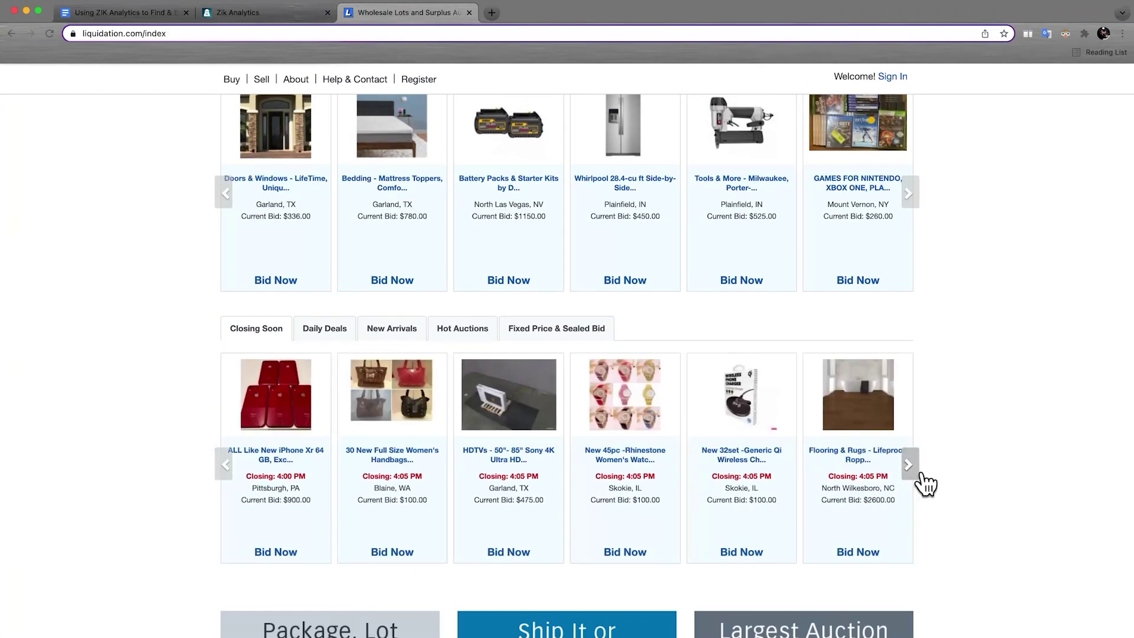
scroll(925, 484, down, 6)
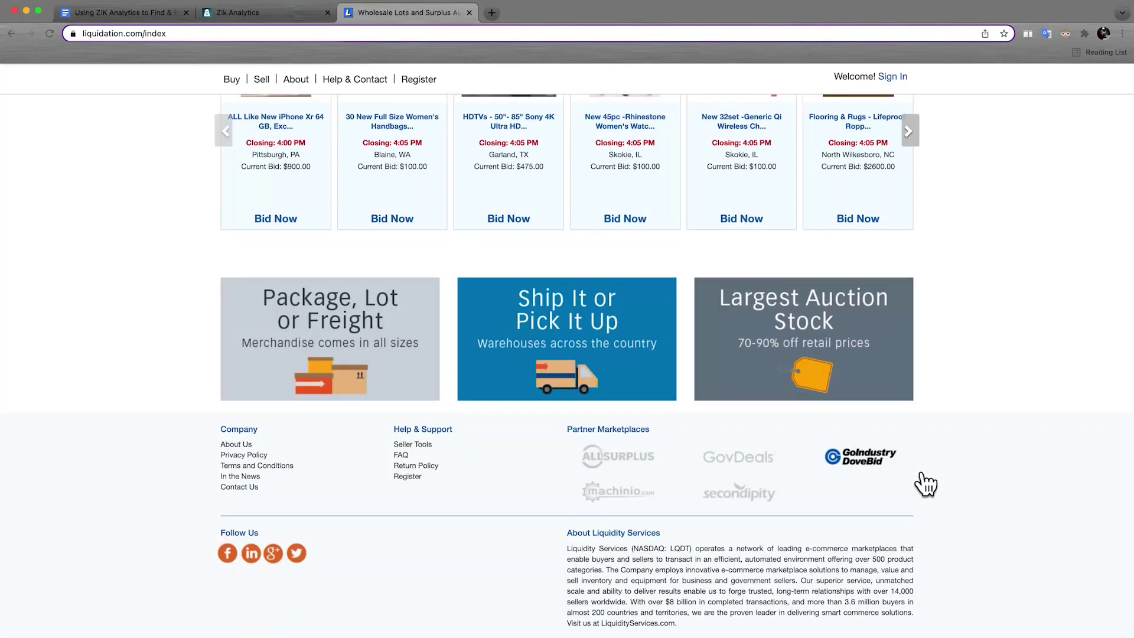
Open the list of product categories available for the Liquidation.com auction search
scroll(925, 484, up, 12)
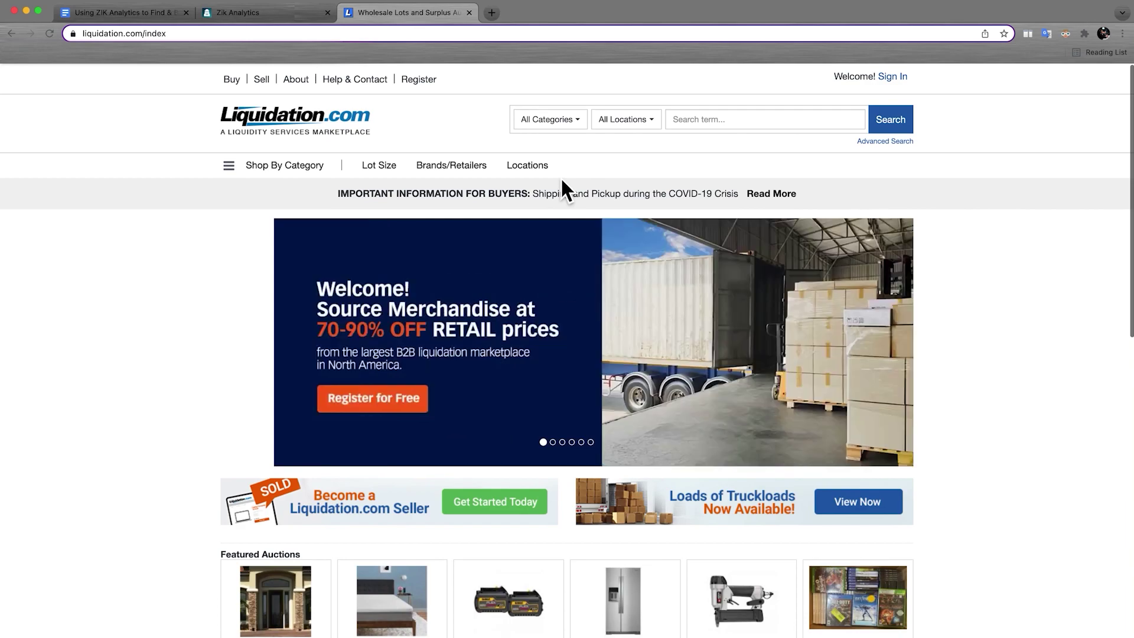
mouse_move(565, 179)
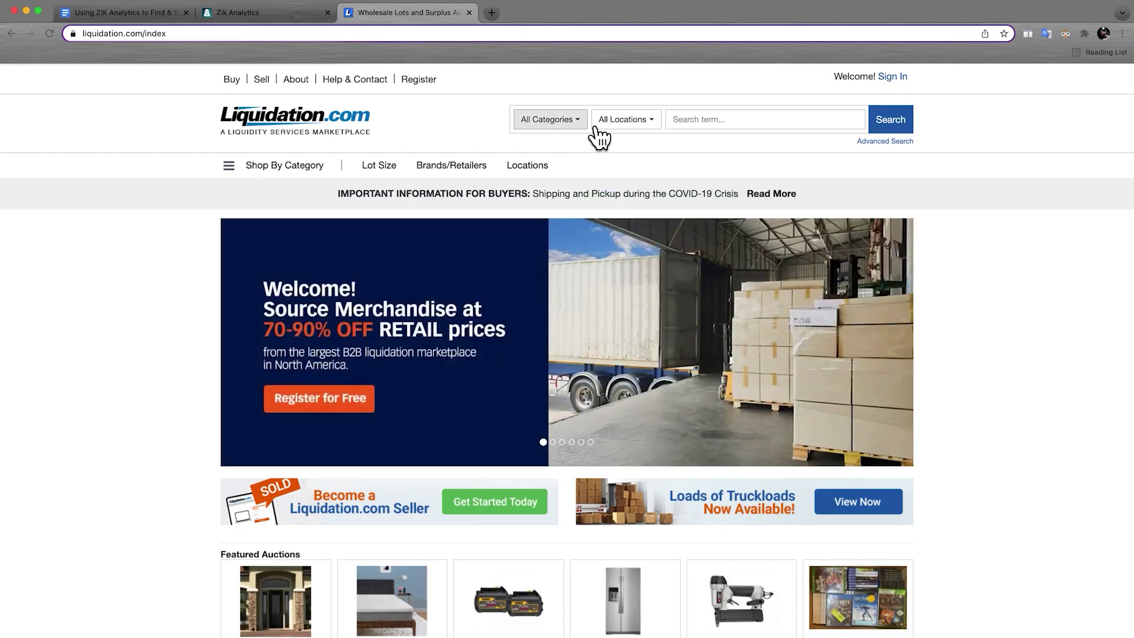
click(584, 123)
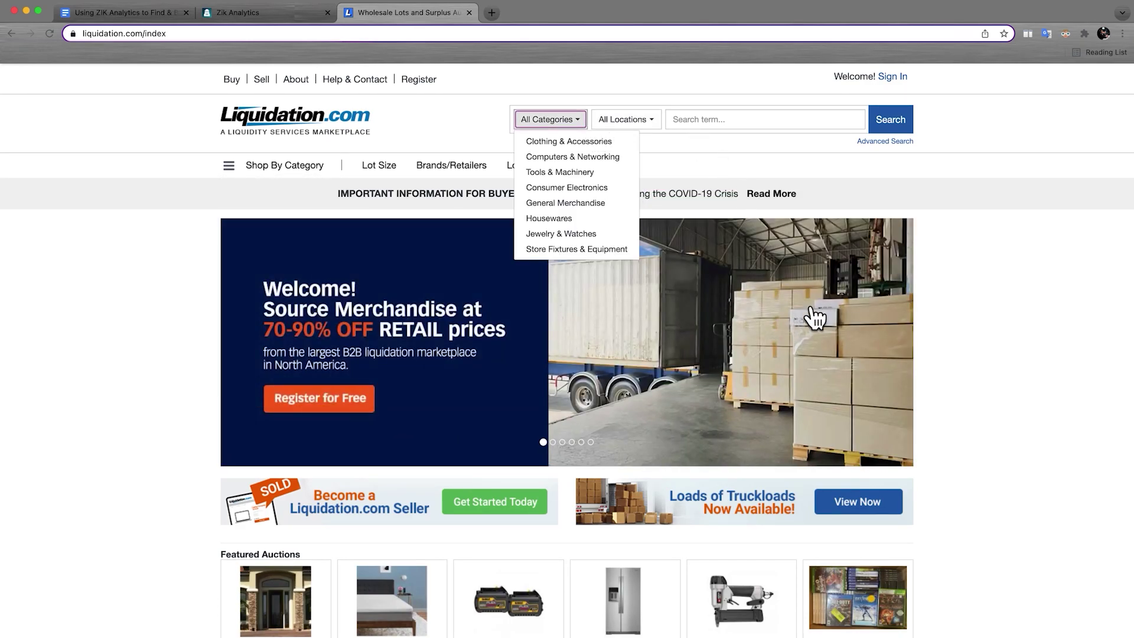
Search Liquidation.com for General Merchandise auctions located in Phoenix, AZ, without a search term
click(607, 204)
click(673, 123)
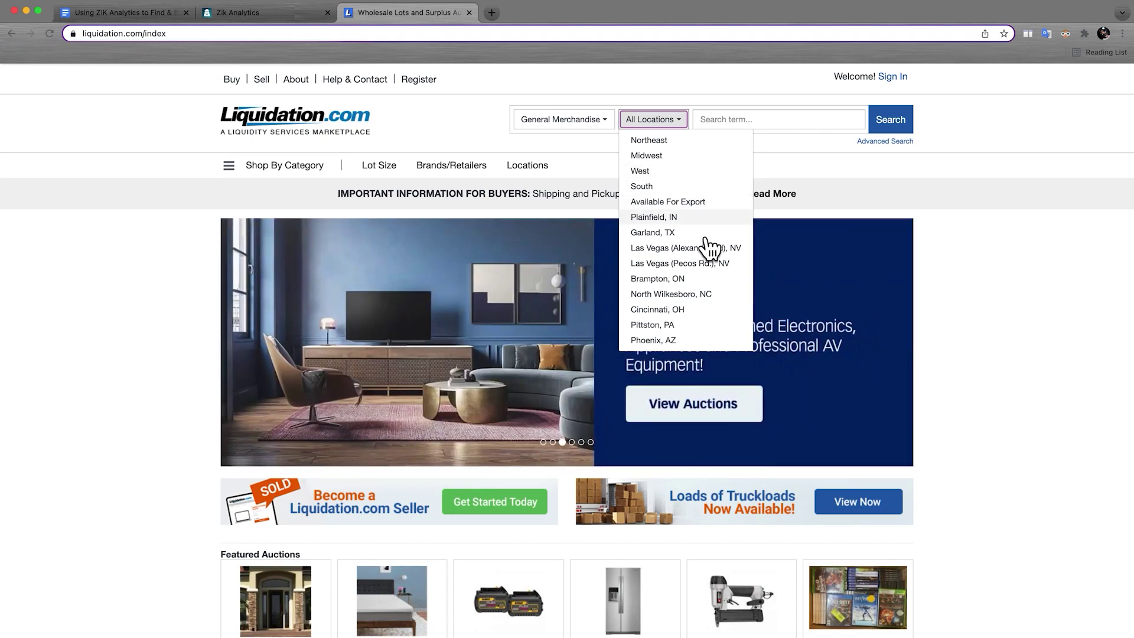
click(655, 341)
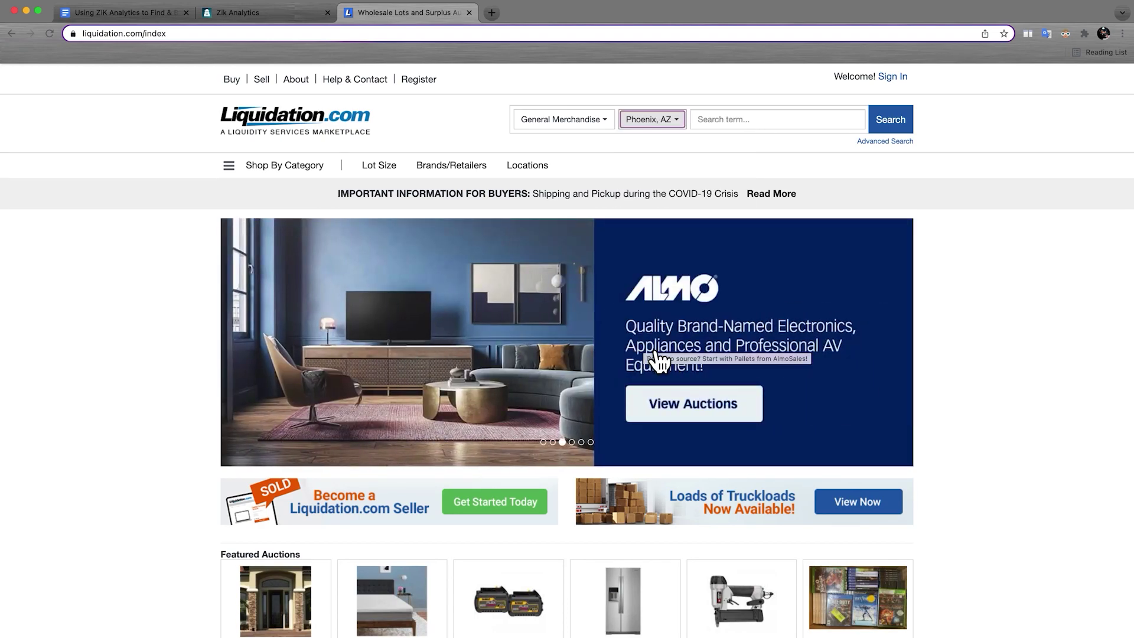
click(824, 123)
click(891, 131)
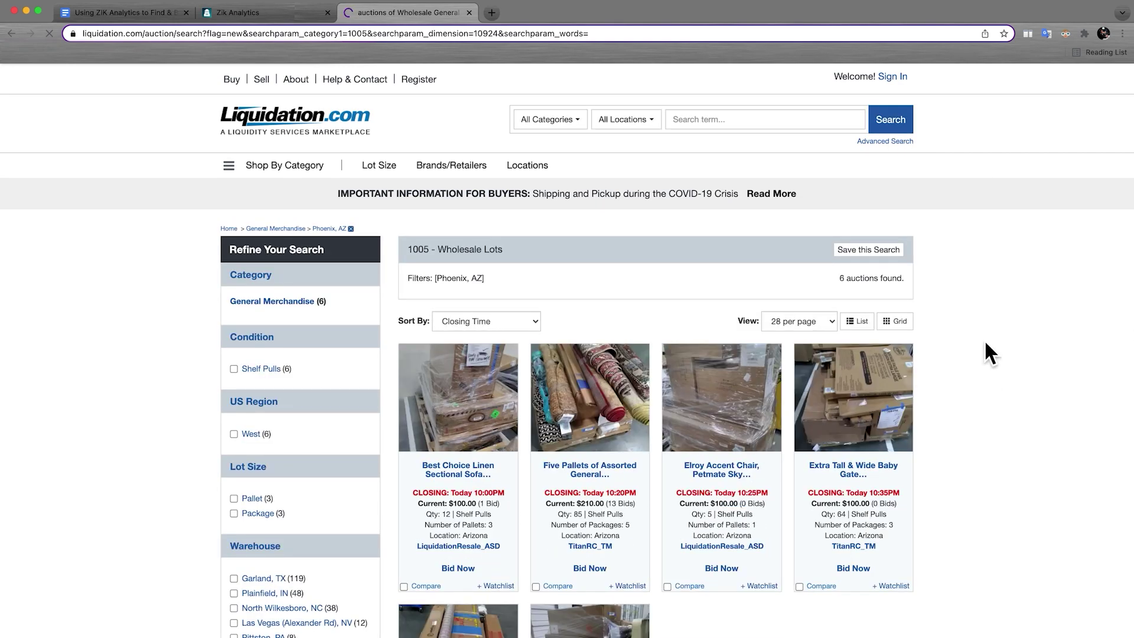
Look over the Phoenix auction results and filter them to the Pallet lot size
scroll(986, 338, down, 3)
scroll(986, 340, down, 1)
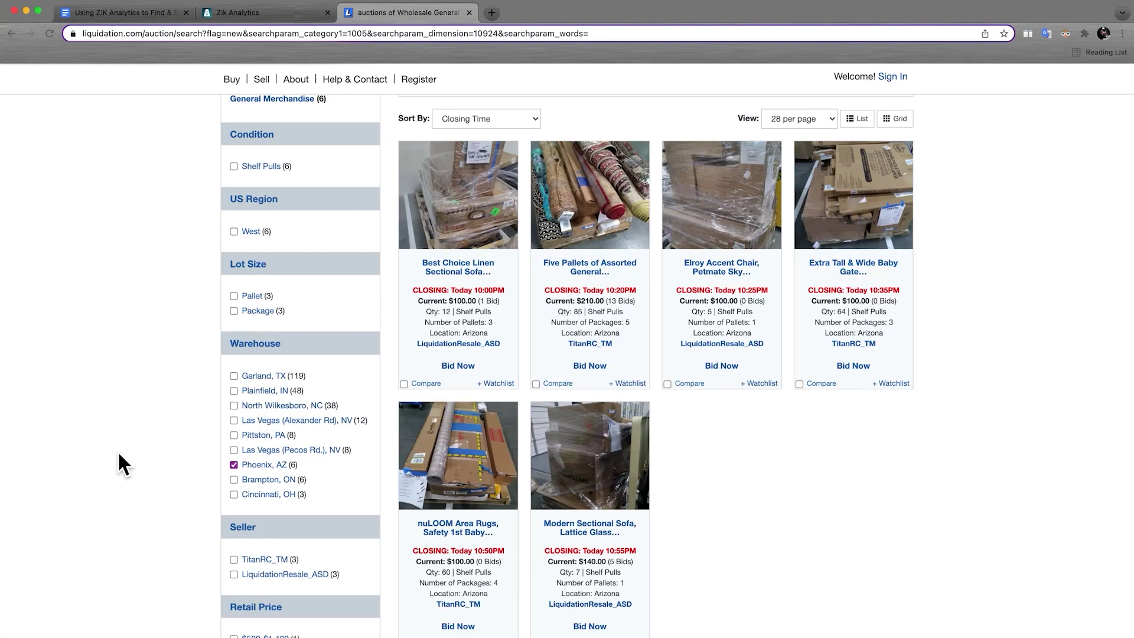
scroll(213, 357, up, 2)
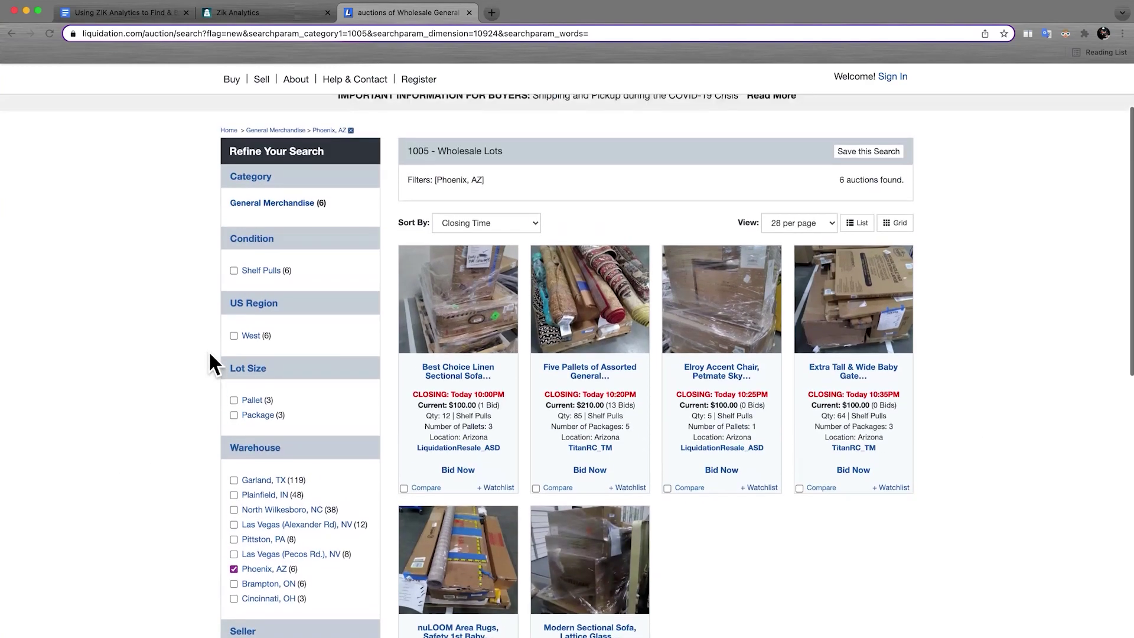
click(234, 400)
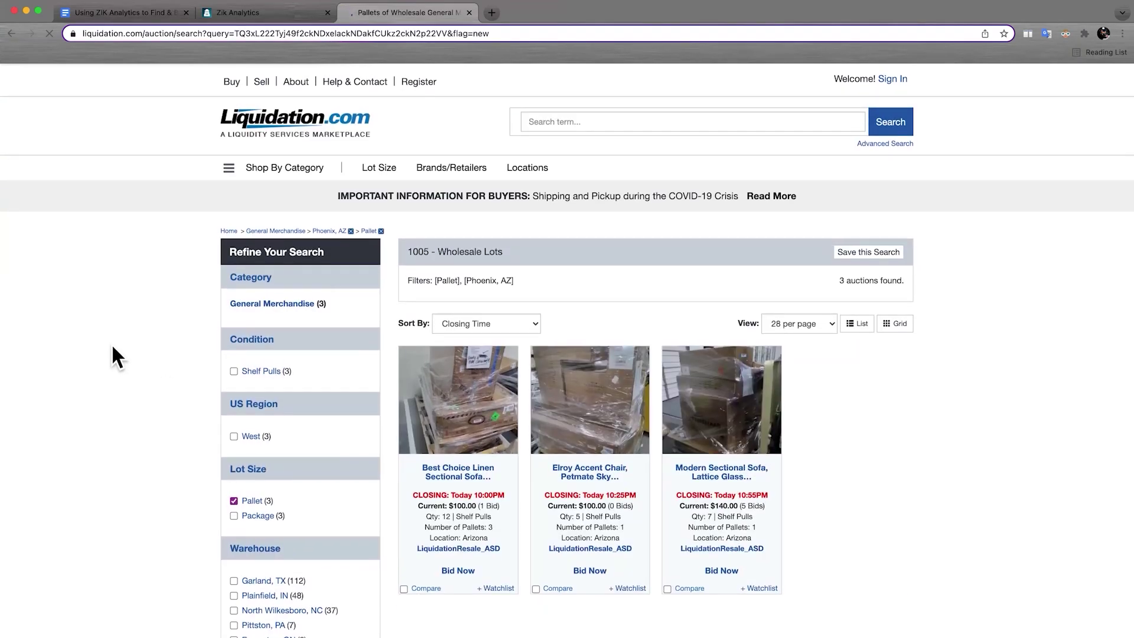
Open the Best Choice Linen Sectional Sofa lot in a separate tab and review the Elroy Accent Chair lot's description and shipping details
scroll(113, 348, down, 5)
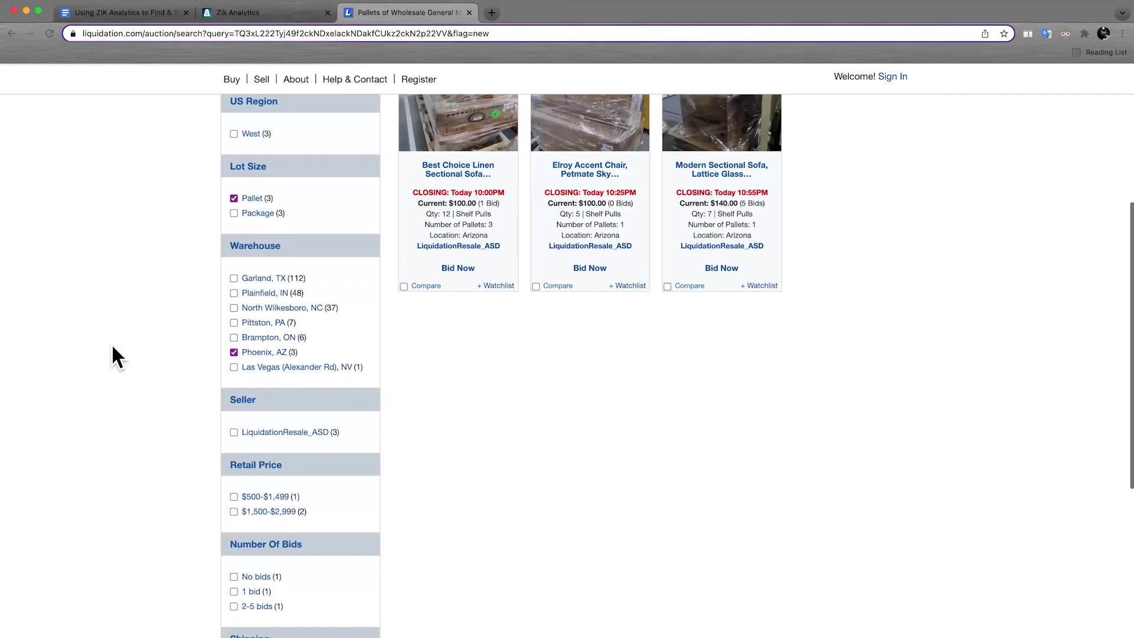
scroll(113, 347, down, 5)
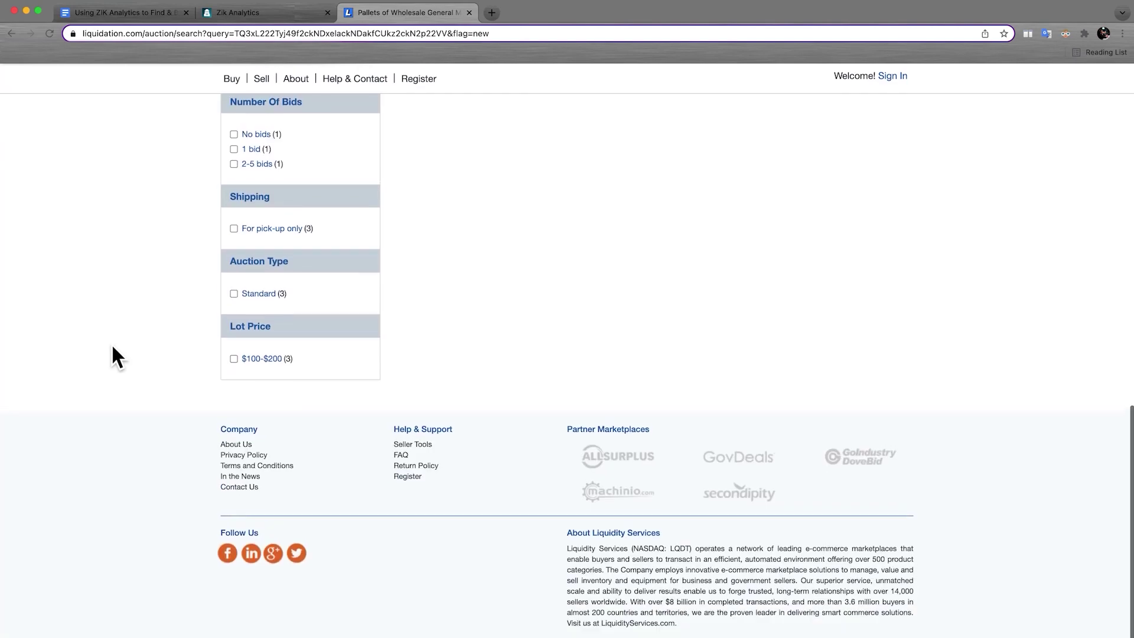
scroll(113, 347, up, 12)
right_click(495, 432)
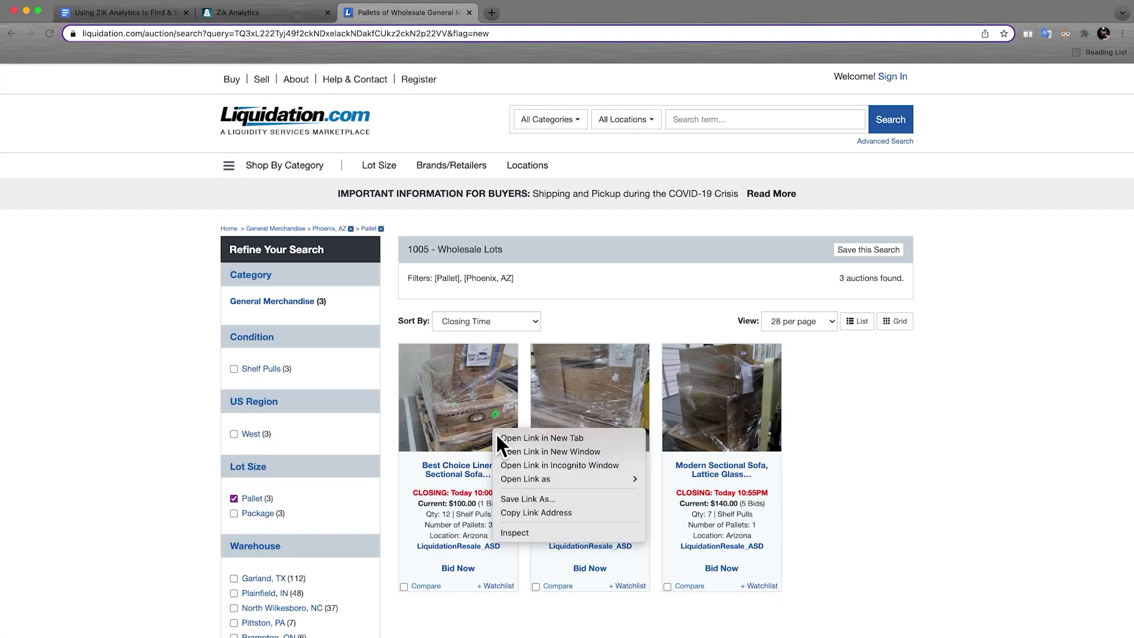
click(508, 439)
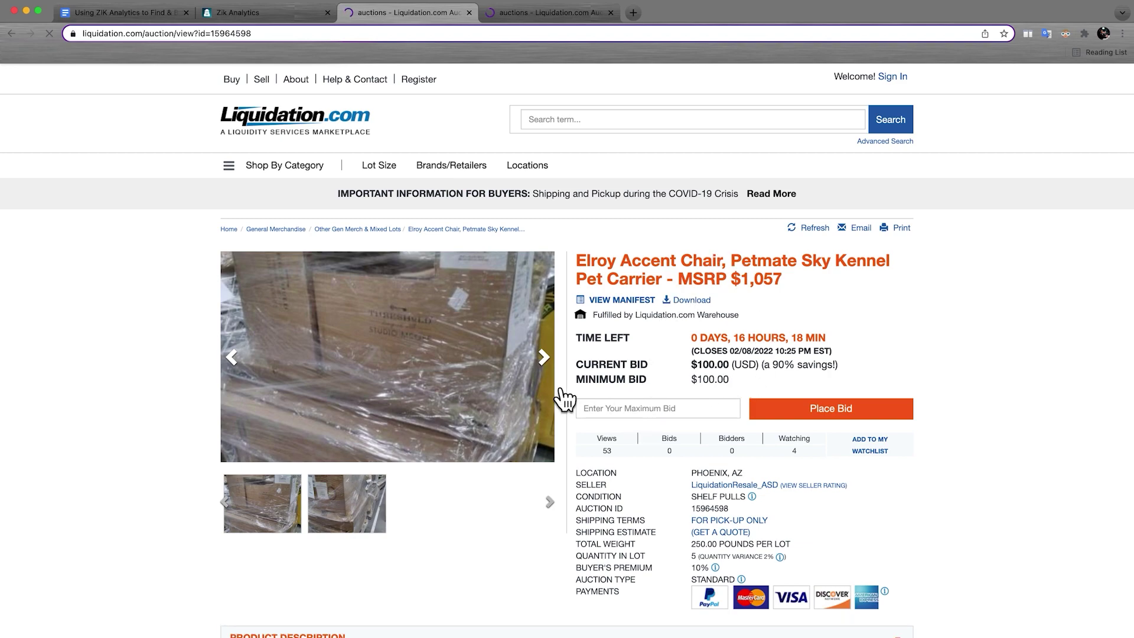
scroll(571, 564, down, 5)
scroll(571, 564, down, 2)
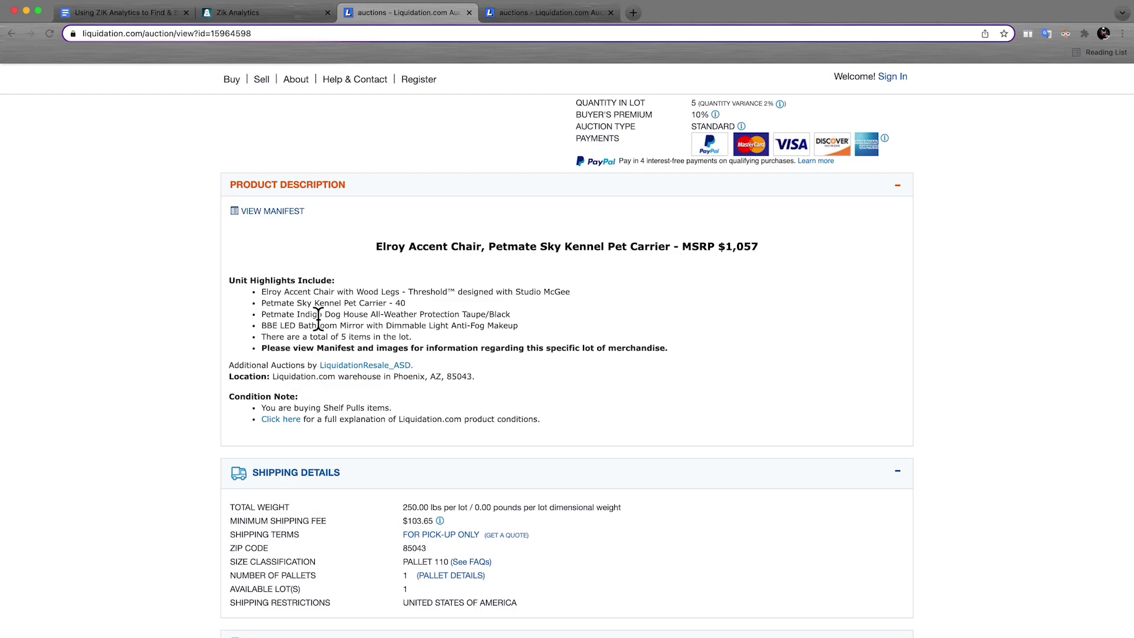
From the all-categories page, open the Other Electronics & Mixed Lots category under Consumer Electronics
key(ctrl+Tab)
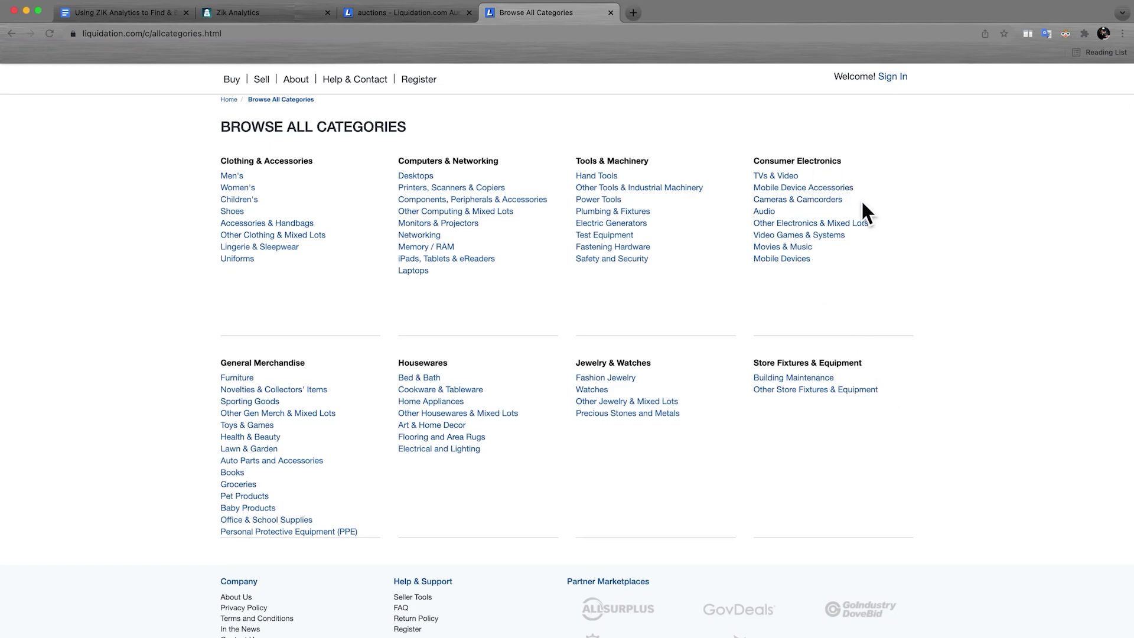
right_click(849, 227)
click(856, 228)
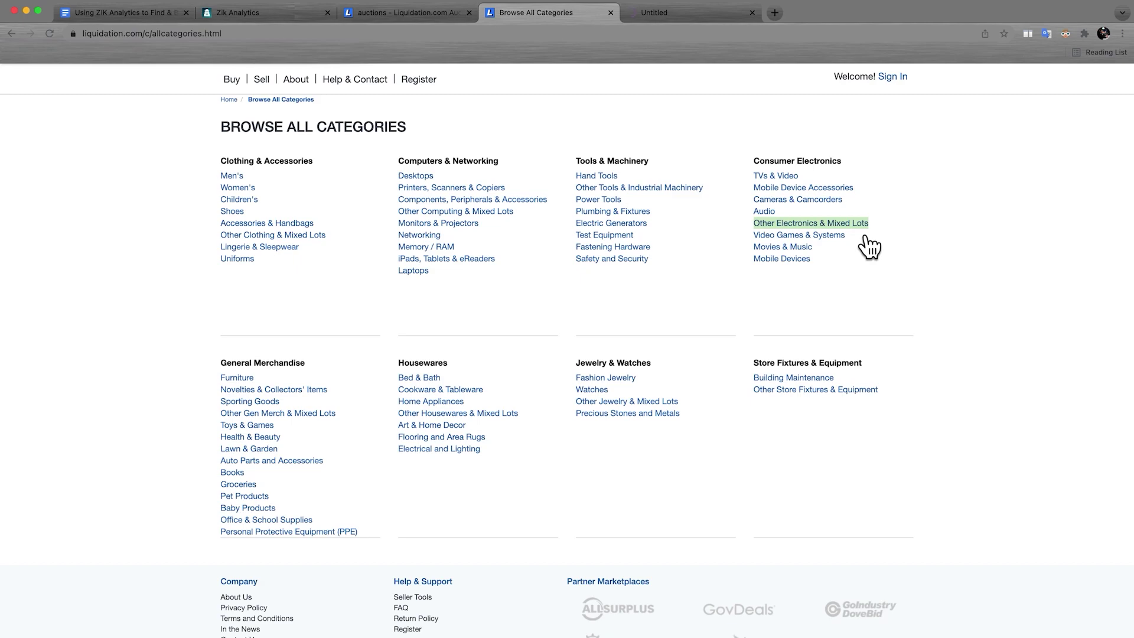
key(super+w)
Look through the Other Electronics & Mixed Lots auctions and filter them to the Pallet lot size
scroll(923, 405, up, 5)
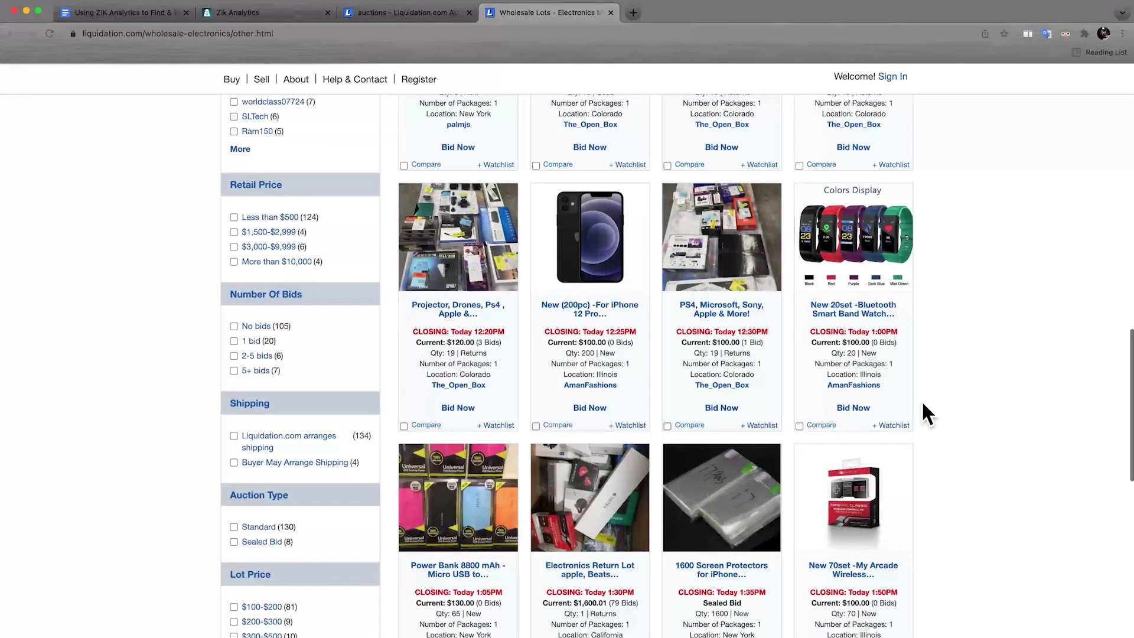
scroll(923, 403, up, 4)
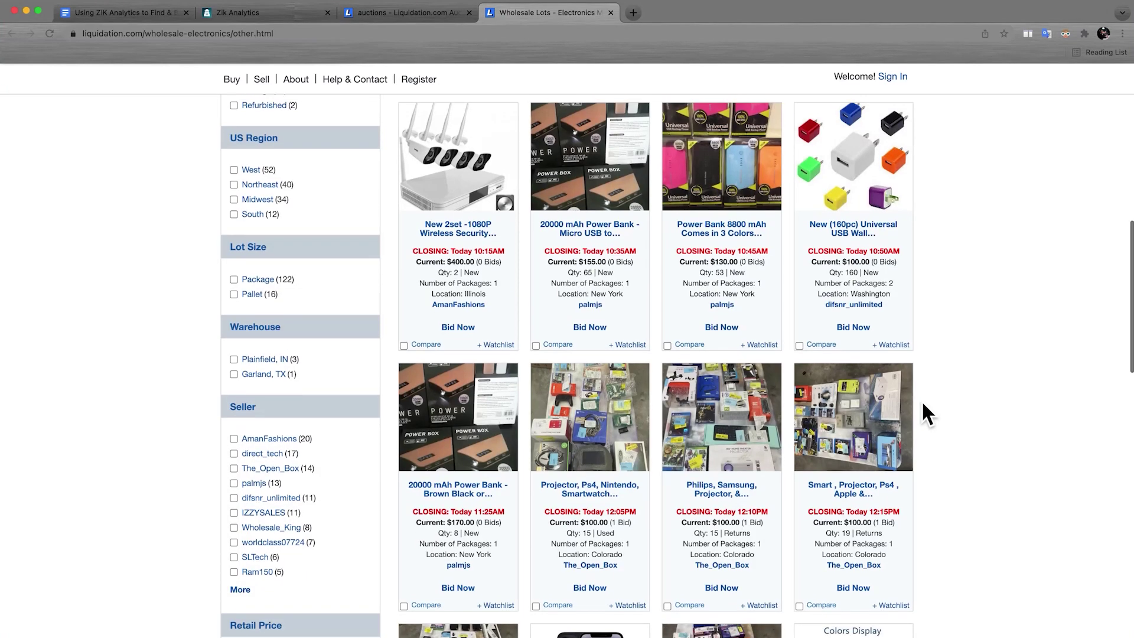
scroll(923, 403, up, 1)
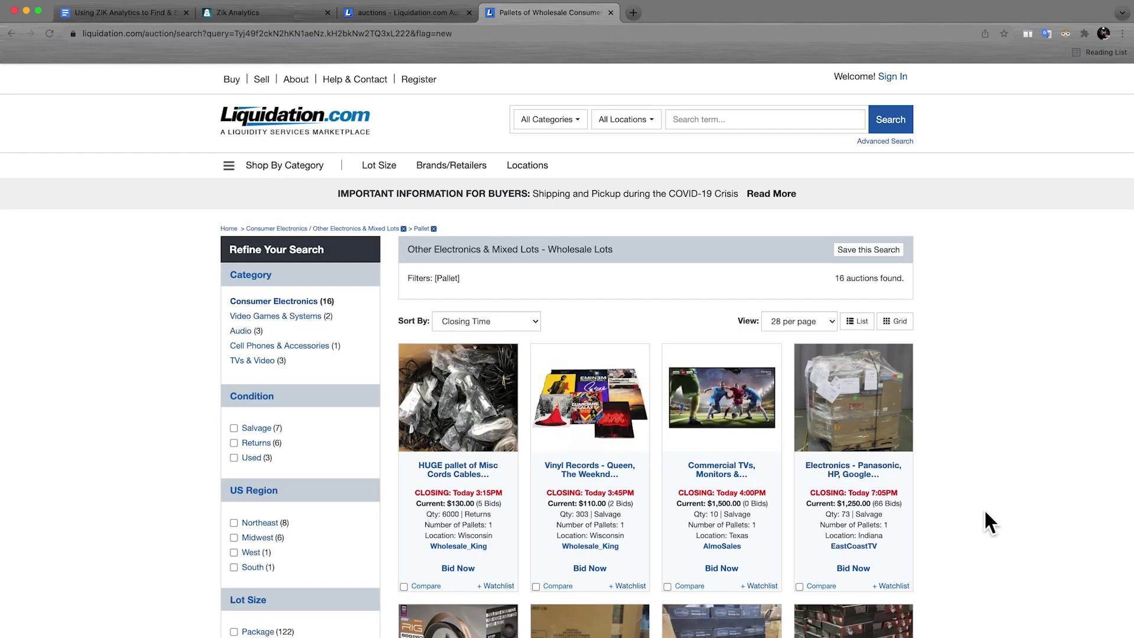
Open the "Electronics - Panasonic, HP, Google, Samsung, LG" pallet lot in a separate tab
scroll(918, 520, down, 2)
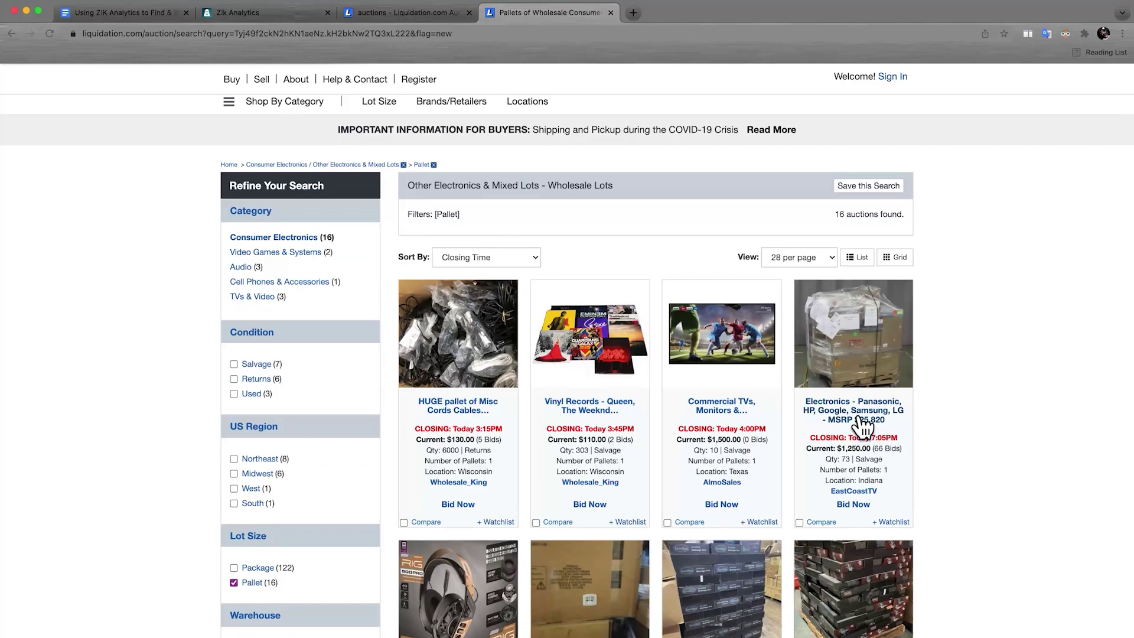
right_click(849, 409)
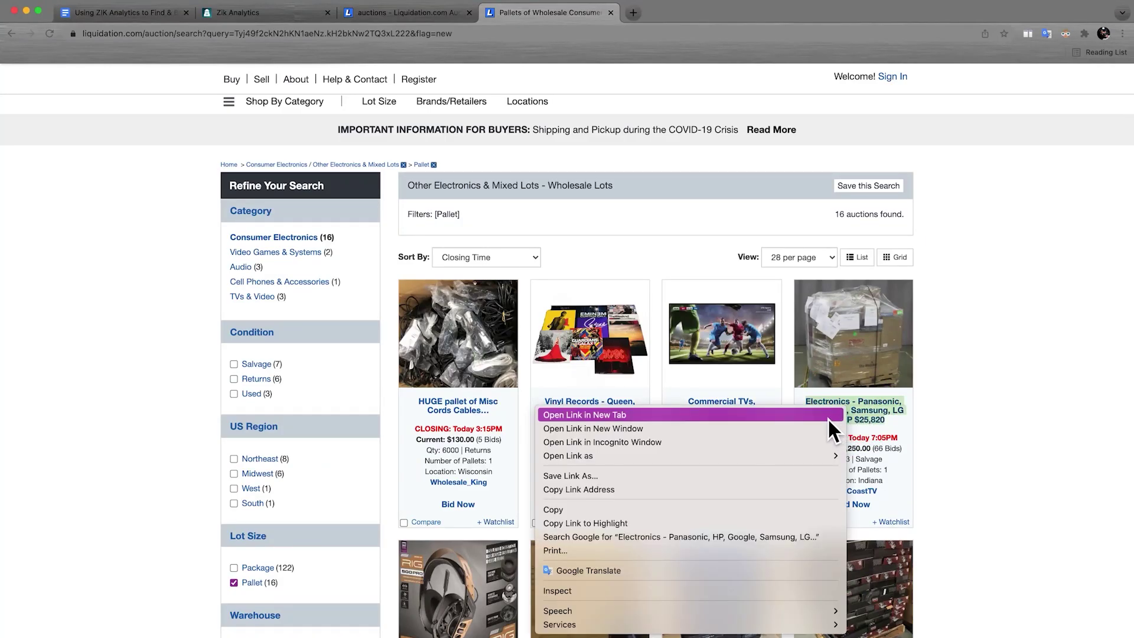
click(825, 419)
Open the "Lot of mixed brand name electronics" from the pallet results and view the first three photos in its image gallery
scroll(941, 481, down, 6)
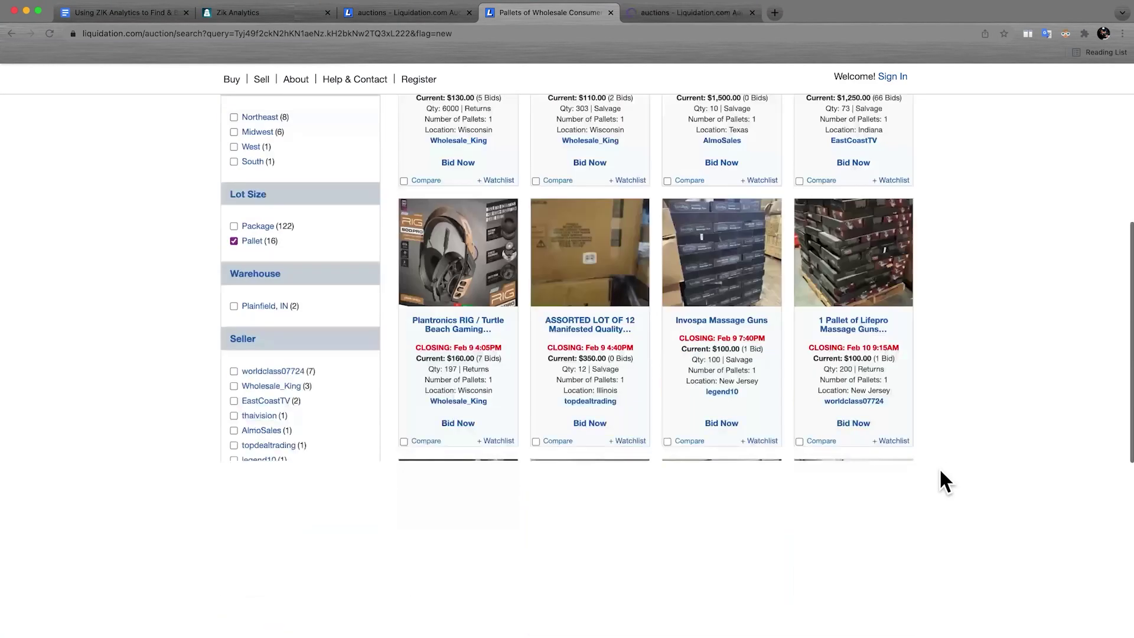
scroll(940, 471, down, 1)
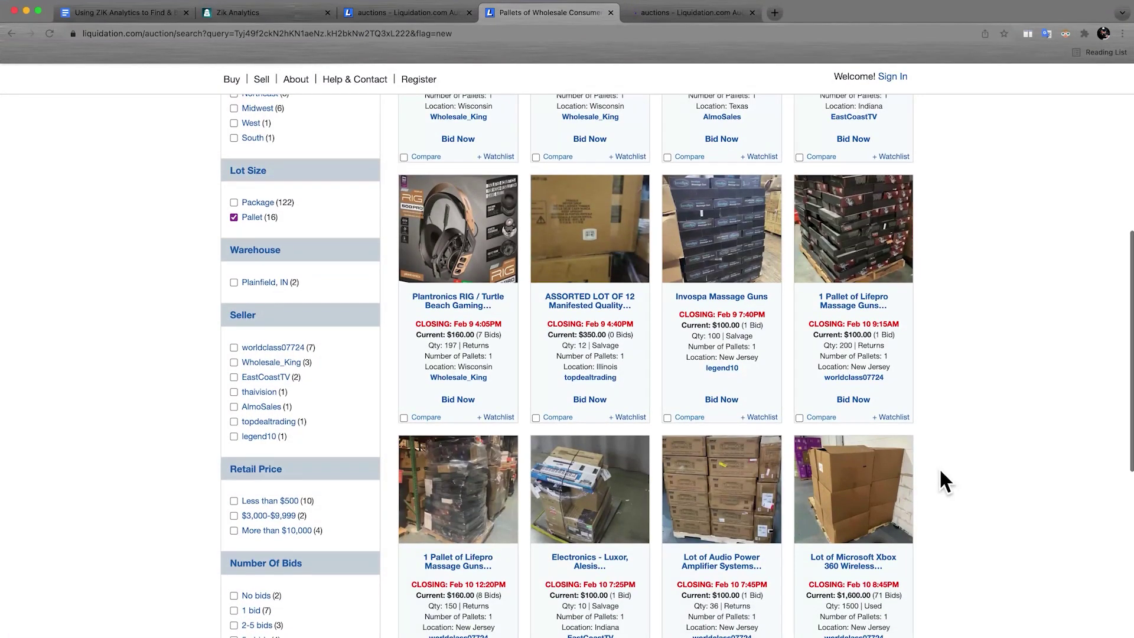
scroll(940, 472, down, 1)
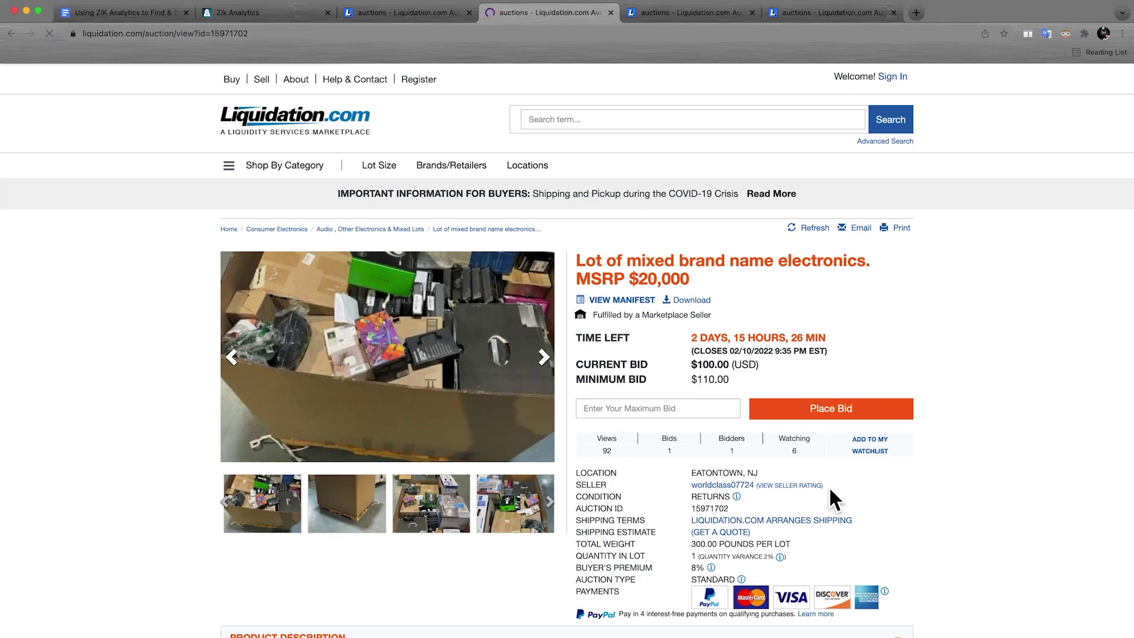
scroll(829, 489, down, 1)
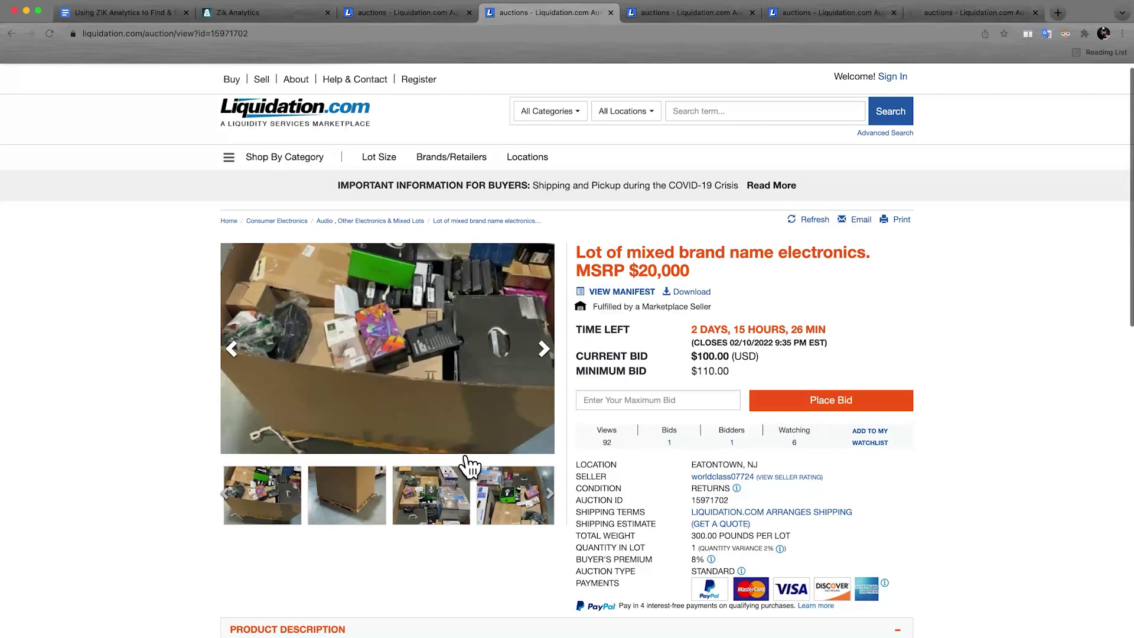
click(361, 391)
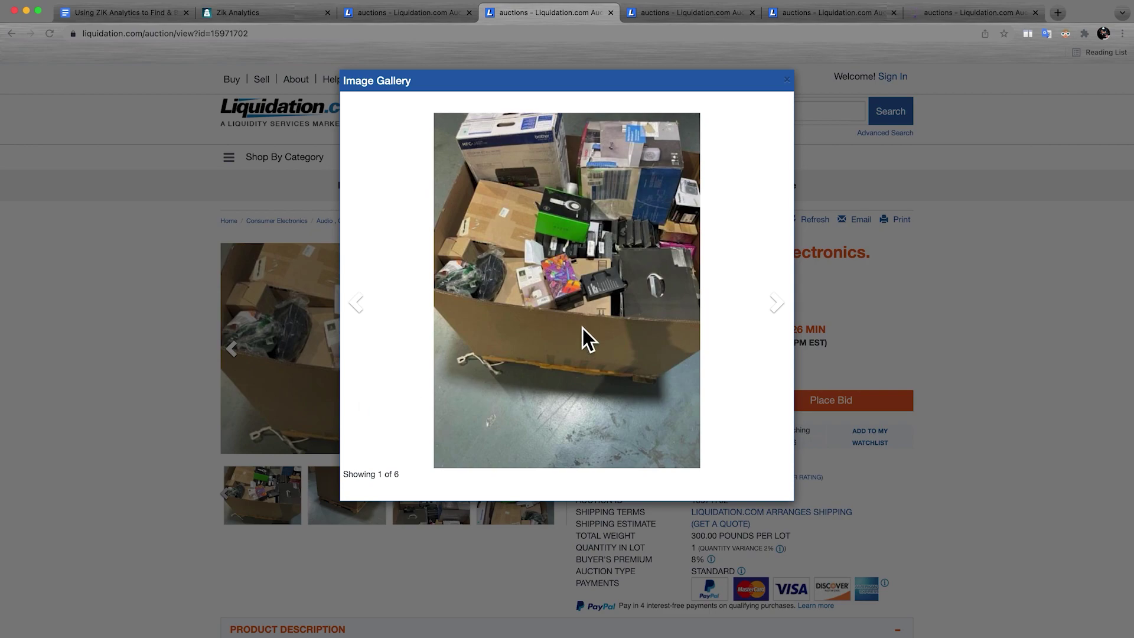
click(790, 313)
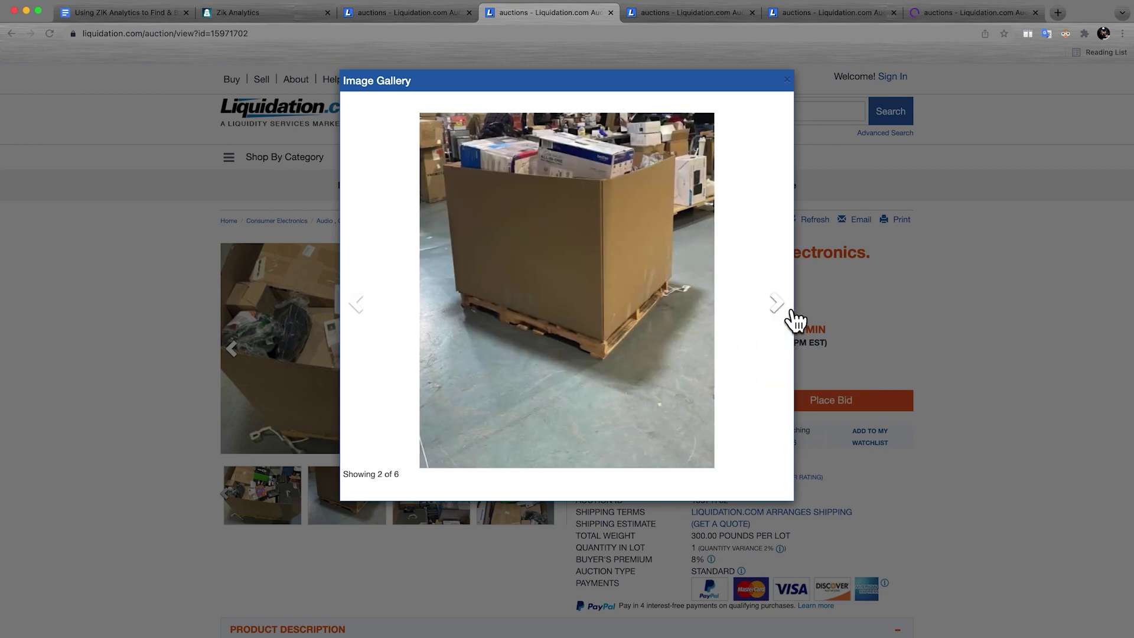
click(794, 320)
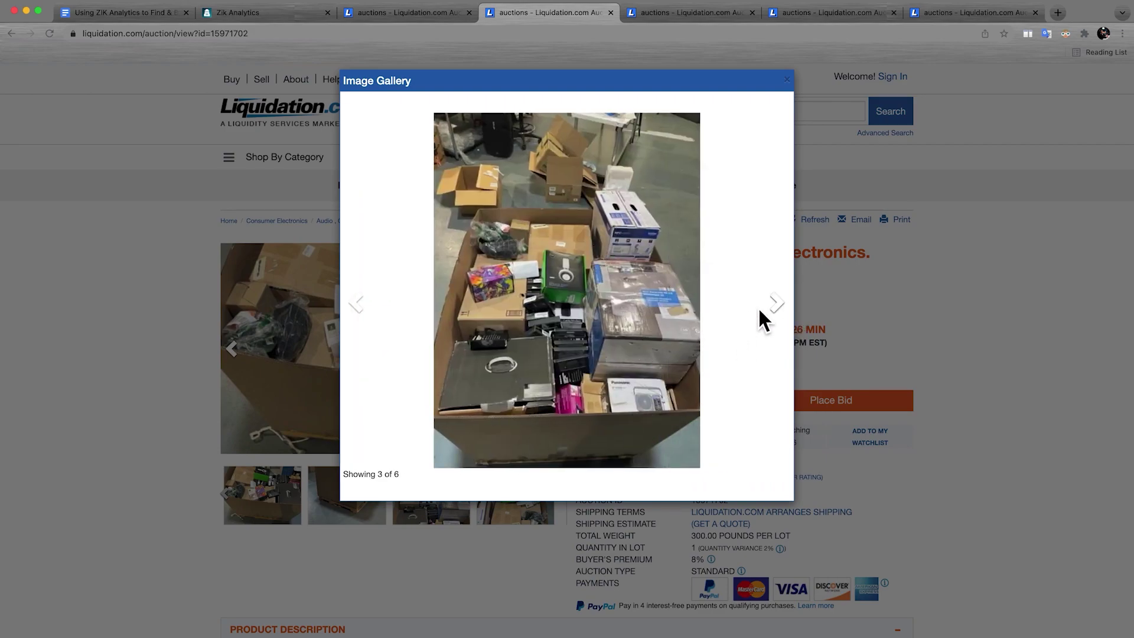
Switch to the Panasonic, HP, Google, Samsung, LG electronics lot and read its bid details, product description and shipping terms
key(ctrl+Tab)
scroll(458, 460, down, 3)
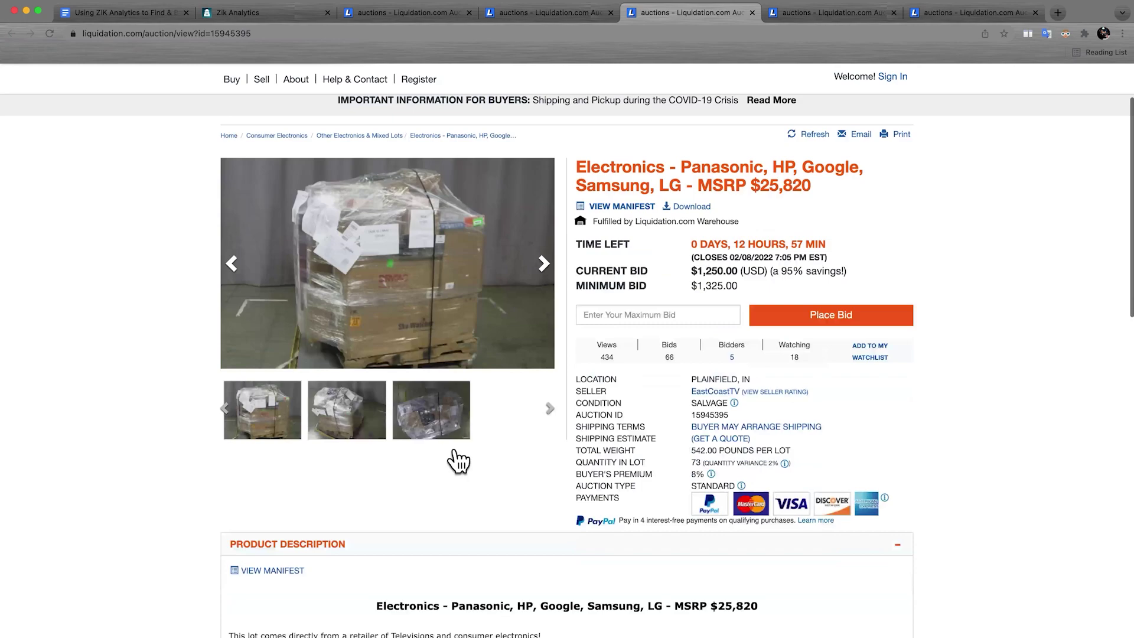
scroll(457, 461, down, 10)
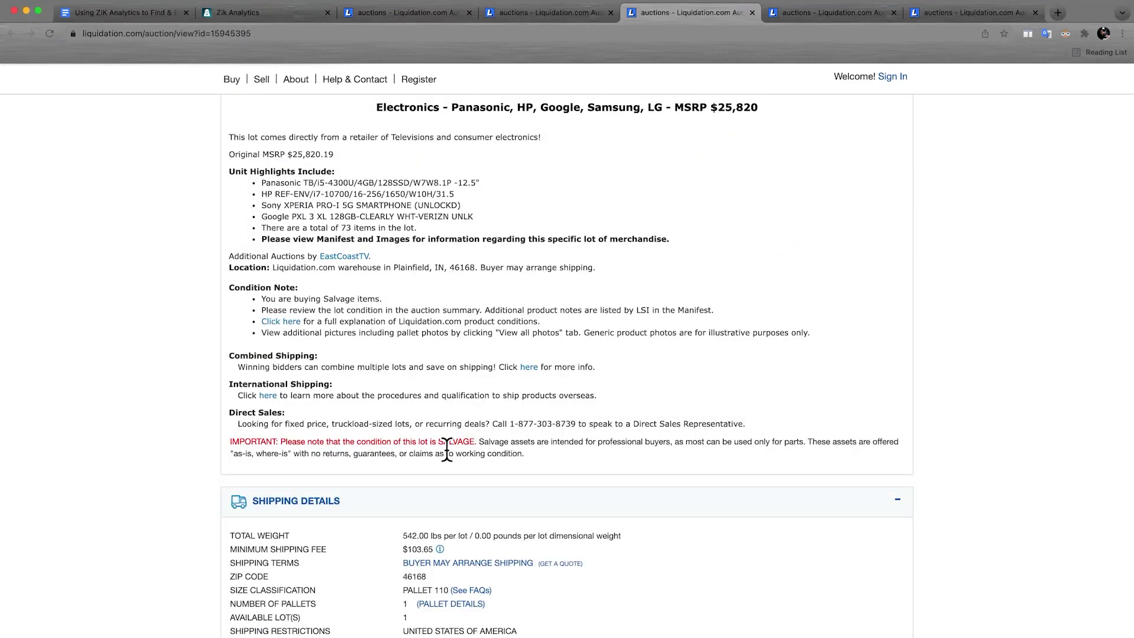
scroll(447, 448, up, 8)
scroll(447, 449, down, 4)
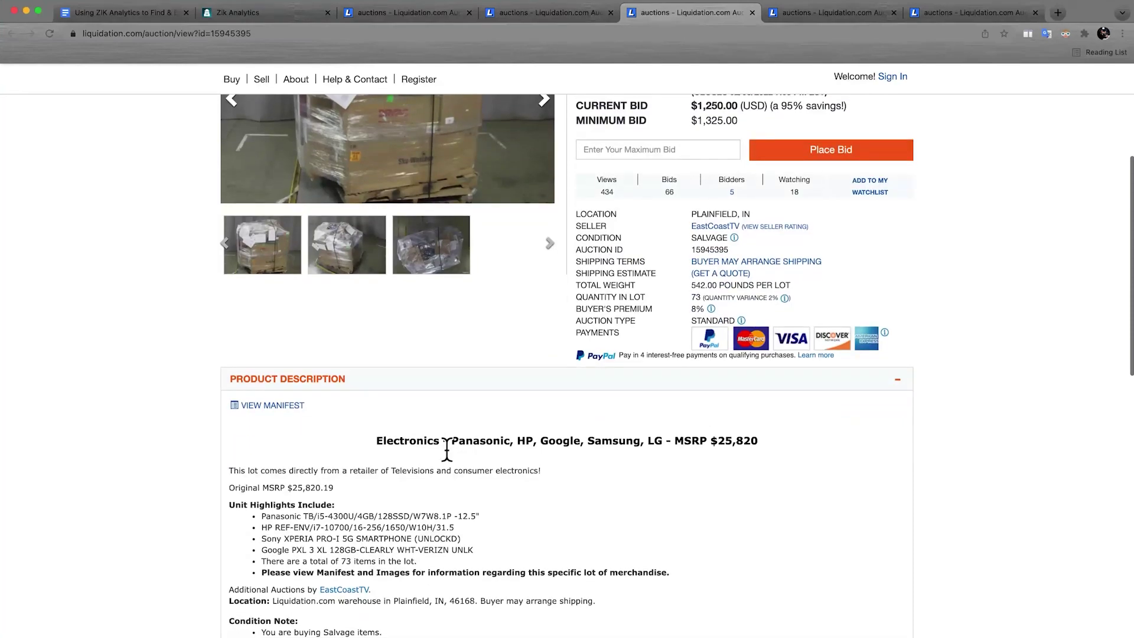
scroll(447, 449, down, 5)
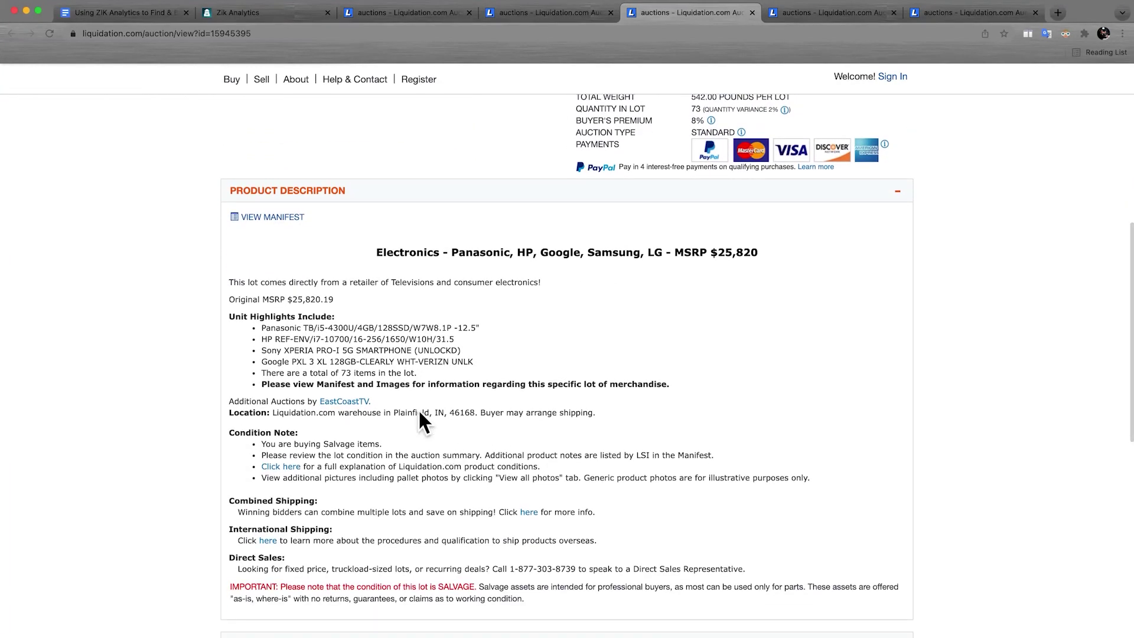
Examine the original MSRP and the unit highlights in the electronics lot's product description
drag(270, 301, 333, 304)
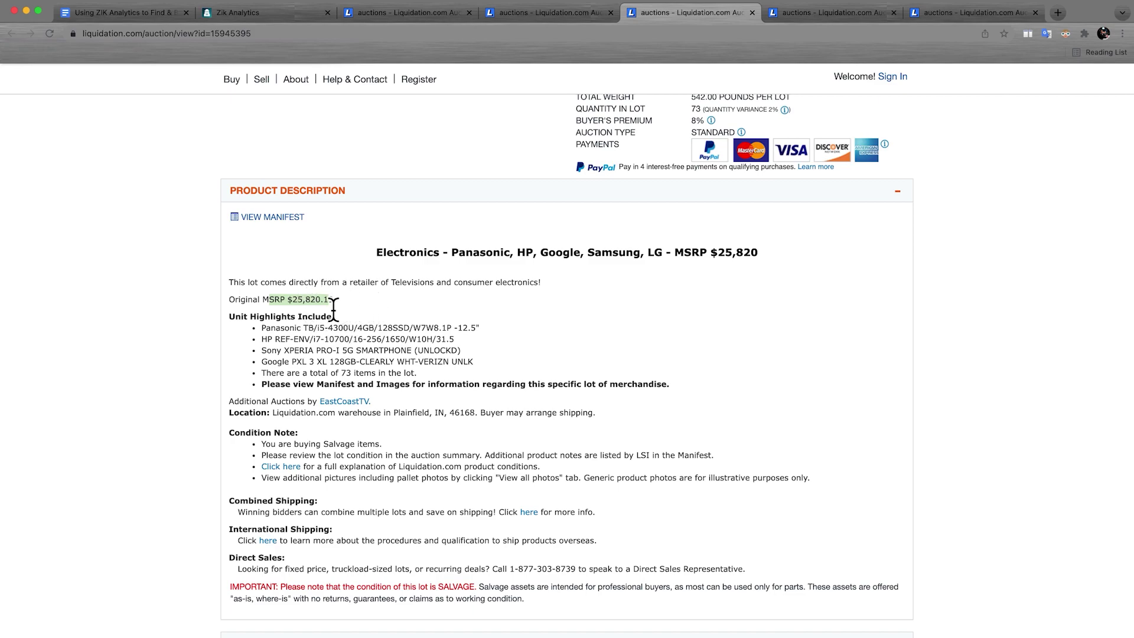
click(347, 314)
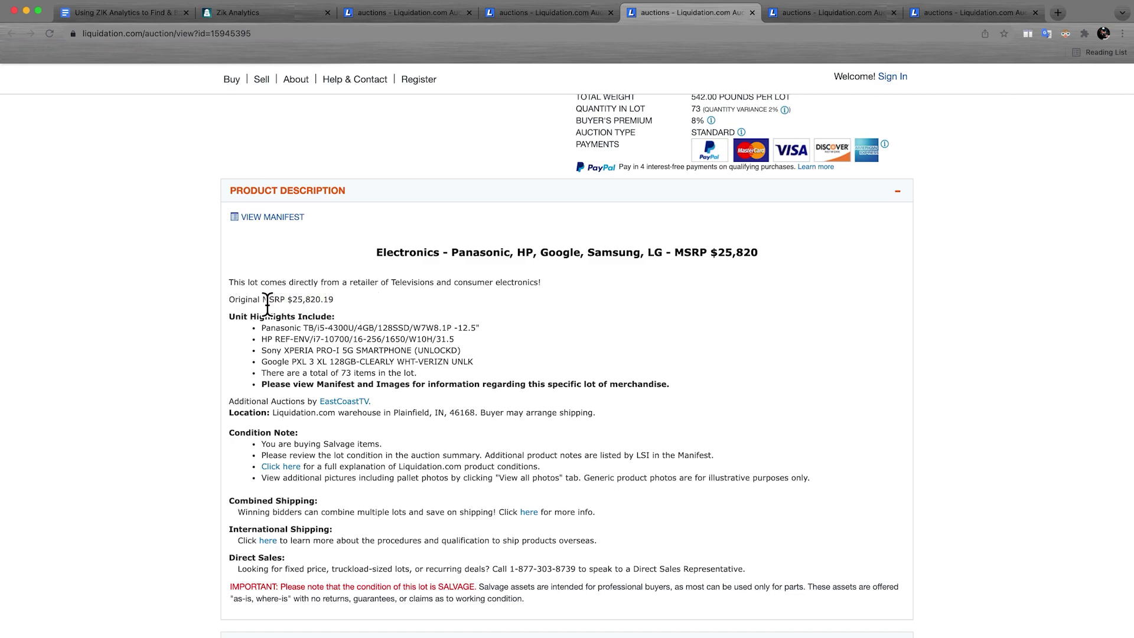
click(347, 393)
scroll(499, 399, down, 2)
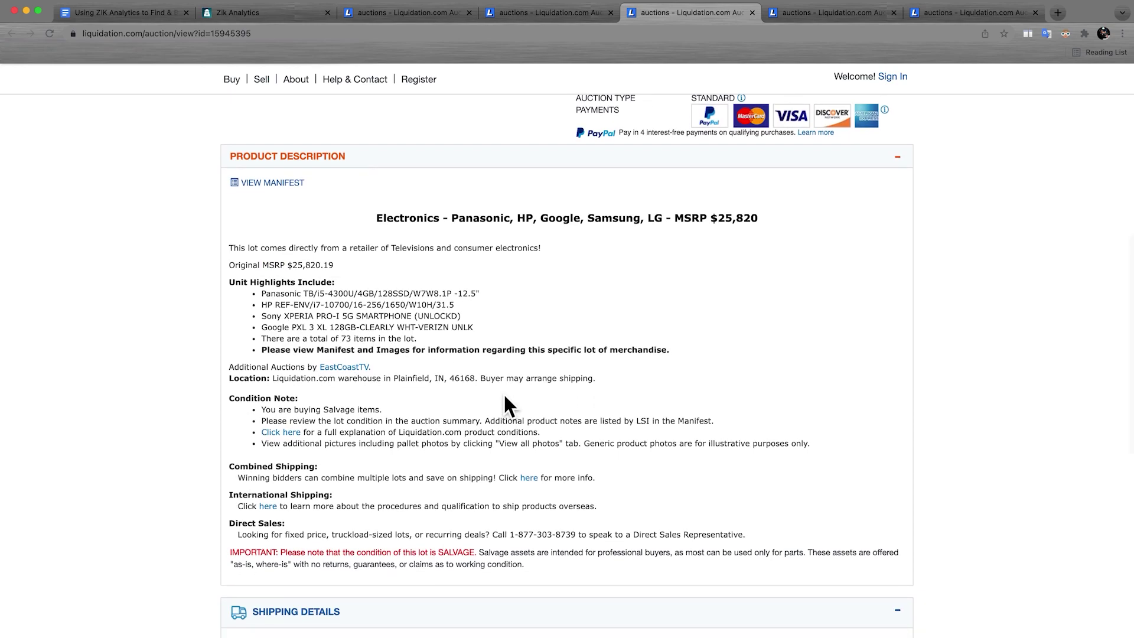
scroll(506, 406, up, 1)
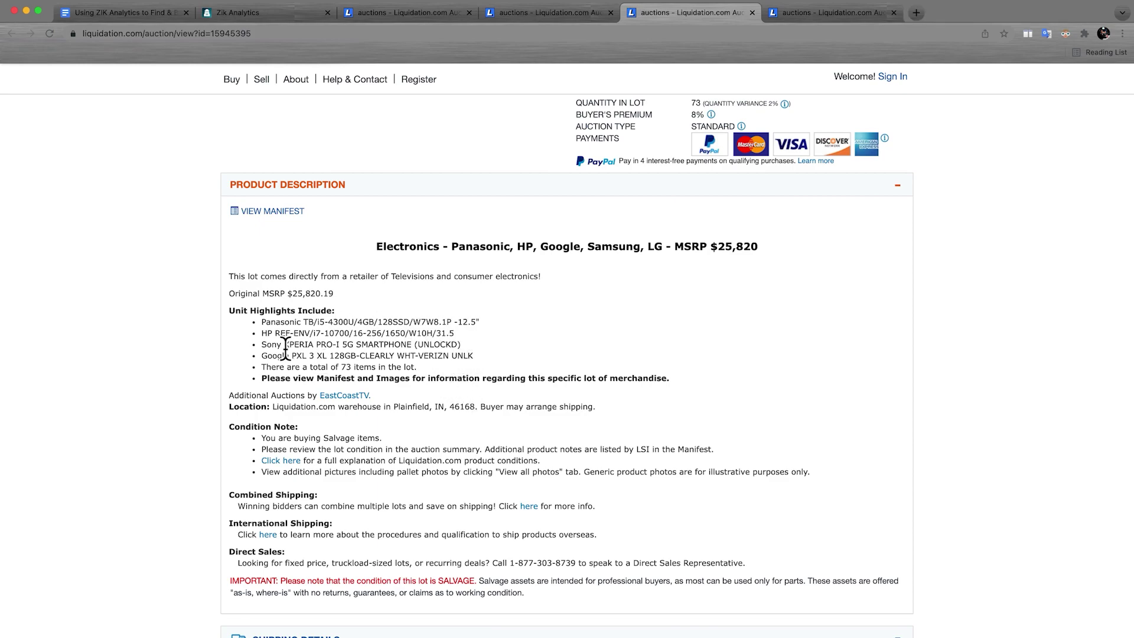
Search Google for "Sony XPERIA PRO-I 5G SMARTPHONE" using the item text in the lot's unit highlights
drag(267, 355, 417, 353)
right_click(417, 353)
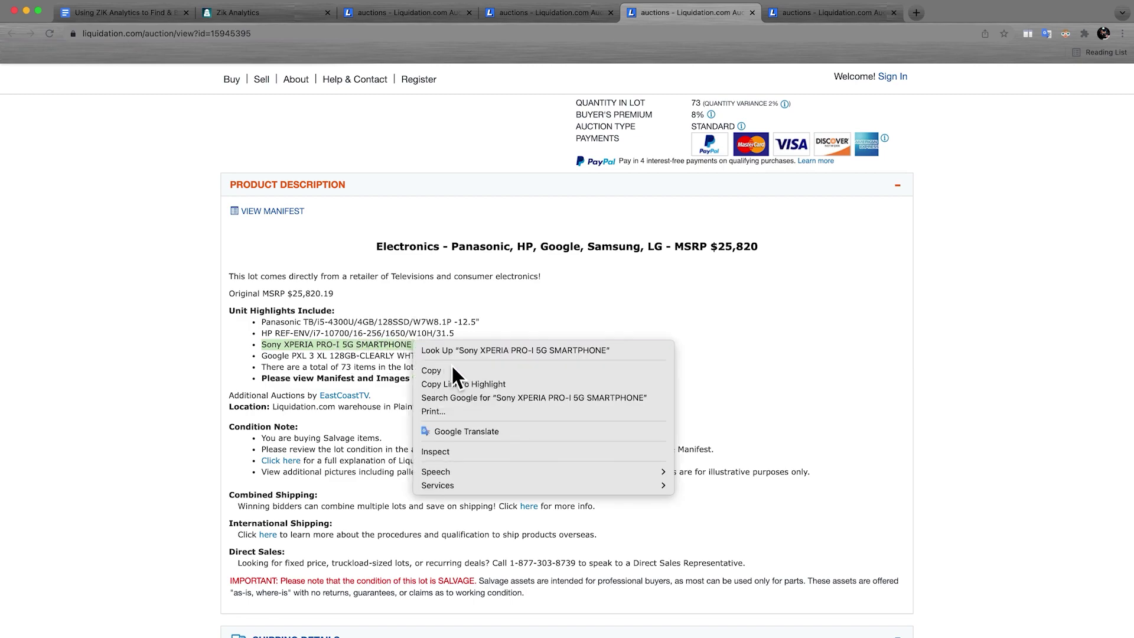
click(459, 395)
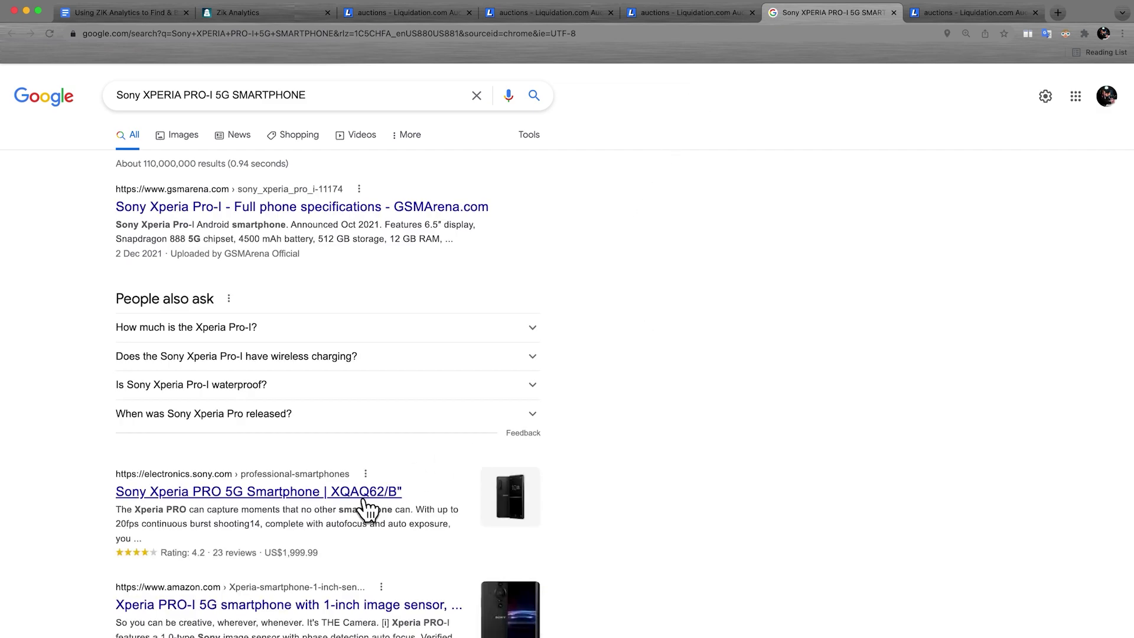
Check the Xperia PRO-I 5G smartphone's price on Amazon from the search results, then close it and review the electronics lot's bid details
scroll(367, 501, down, 3)
click(359, 506)
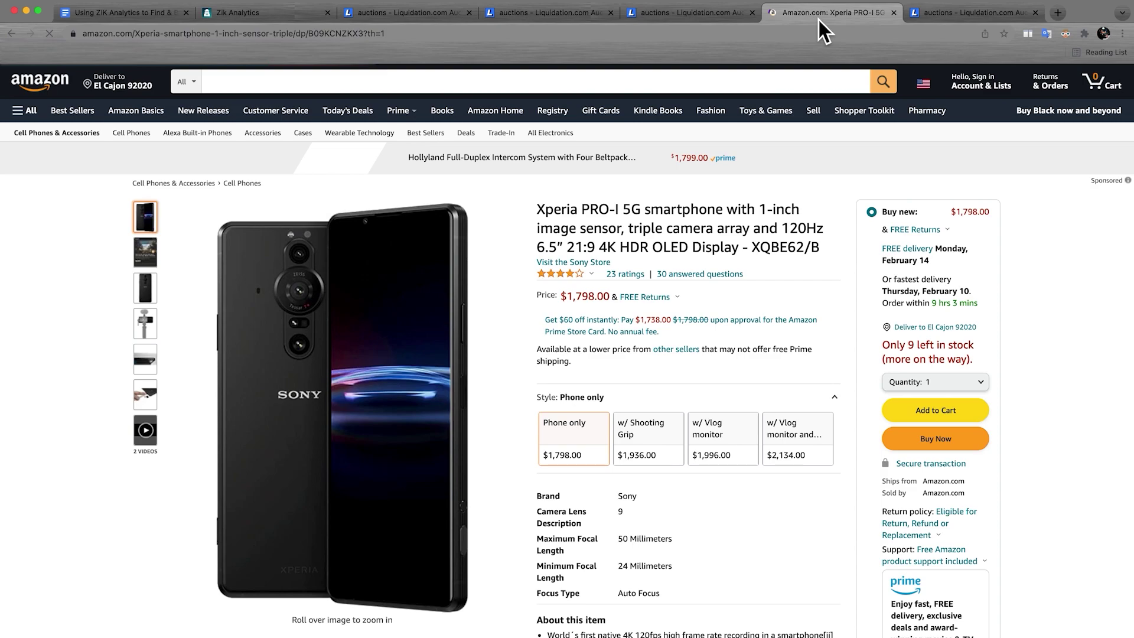
key(super+w)
scroll(608, 328, up, 10)
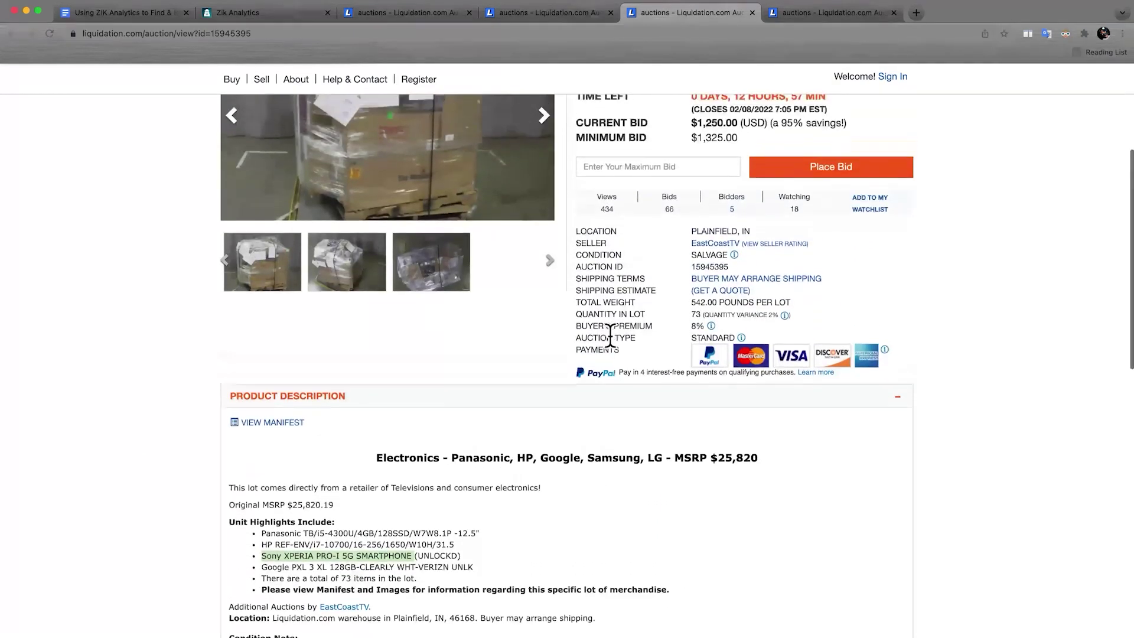
scroll(609, 336, up, 2)
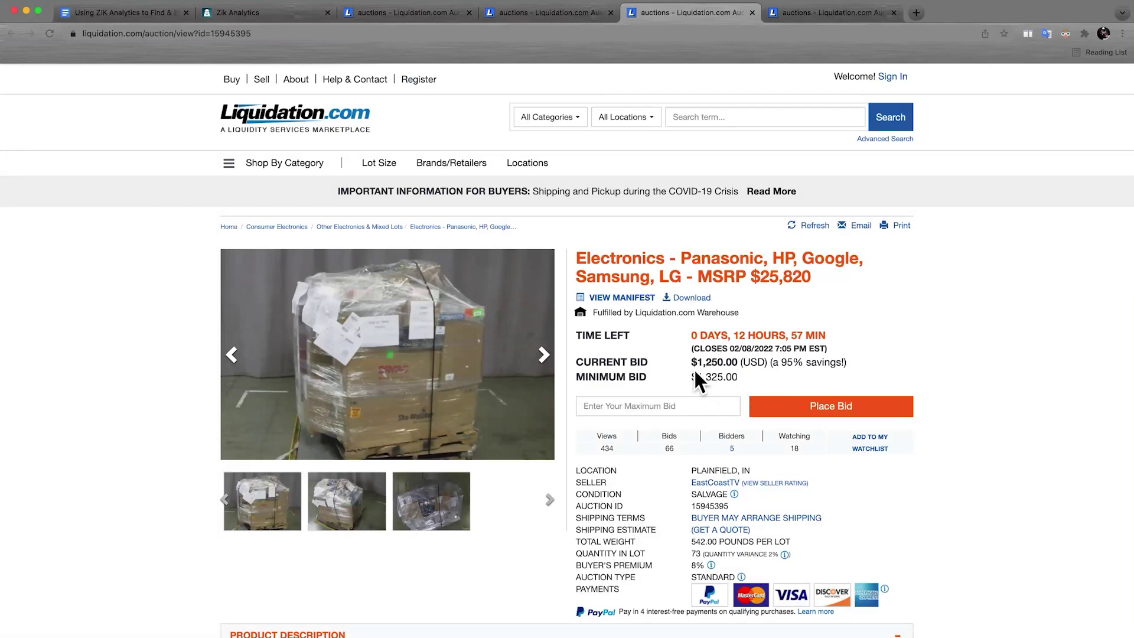
Search Google for "Google PXL 3 XL 128GB-CLEARLY WHT-VERIZN UNLK" using the item text in the lot's unit highlights
scroll(697, 367, down, 7)
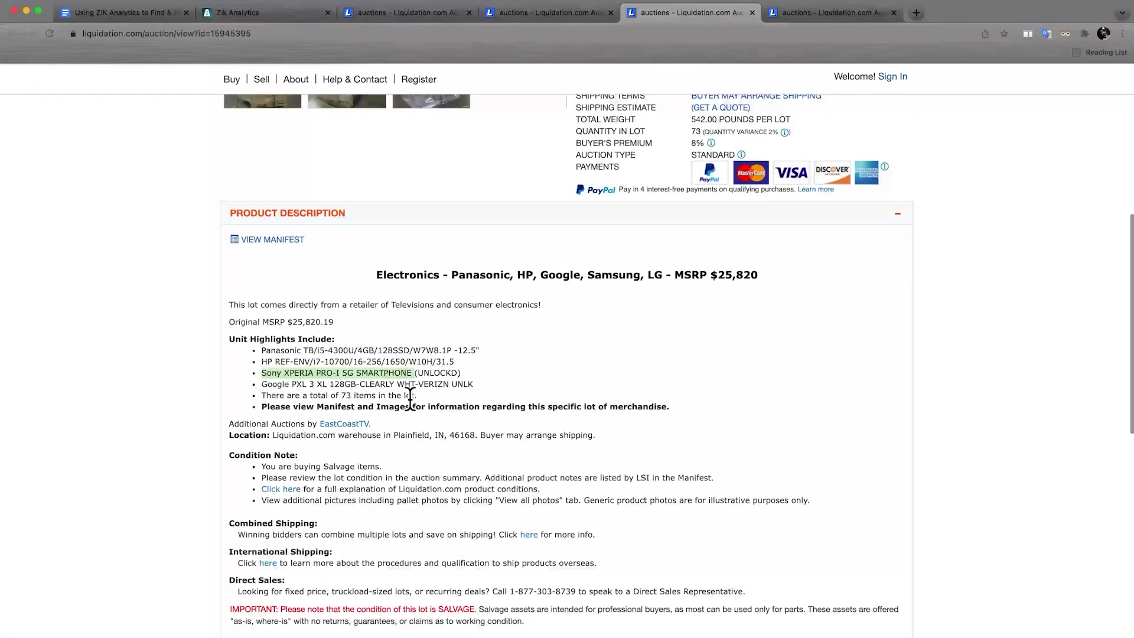
drag(473, 384, 262, 385)
right_click(462, 389)
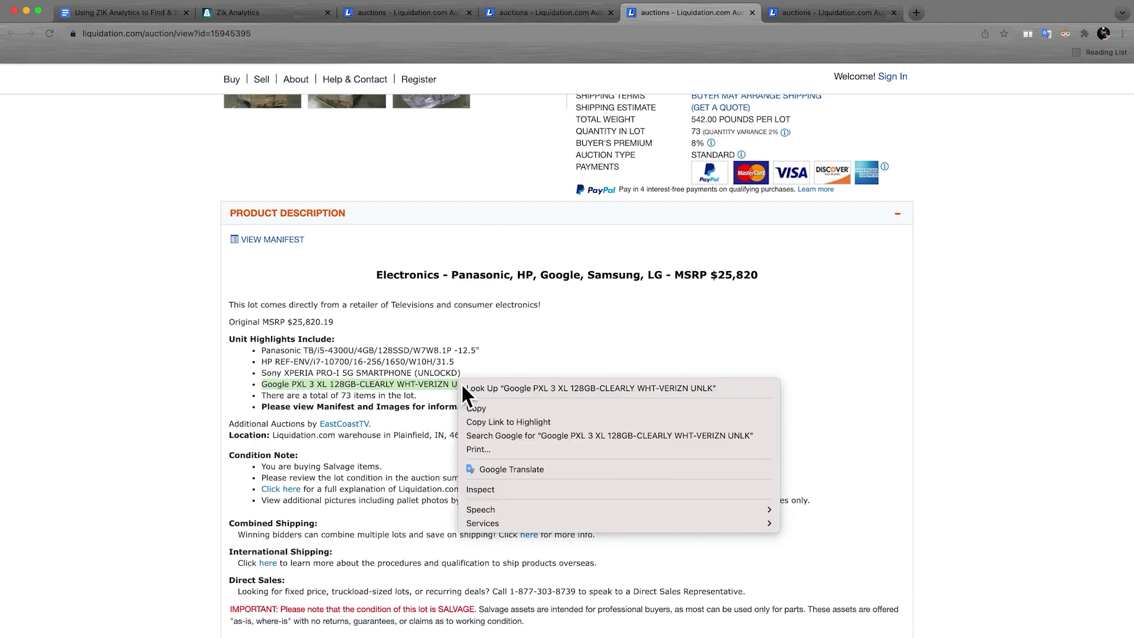
click(510, 431)
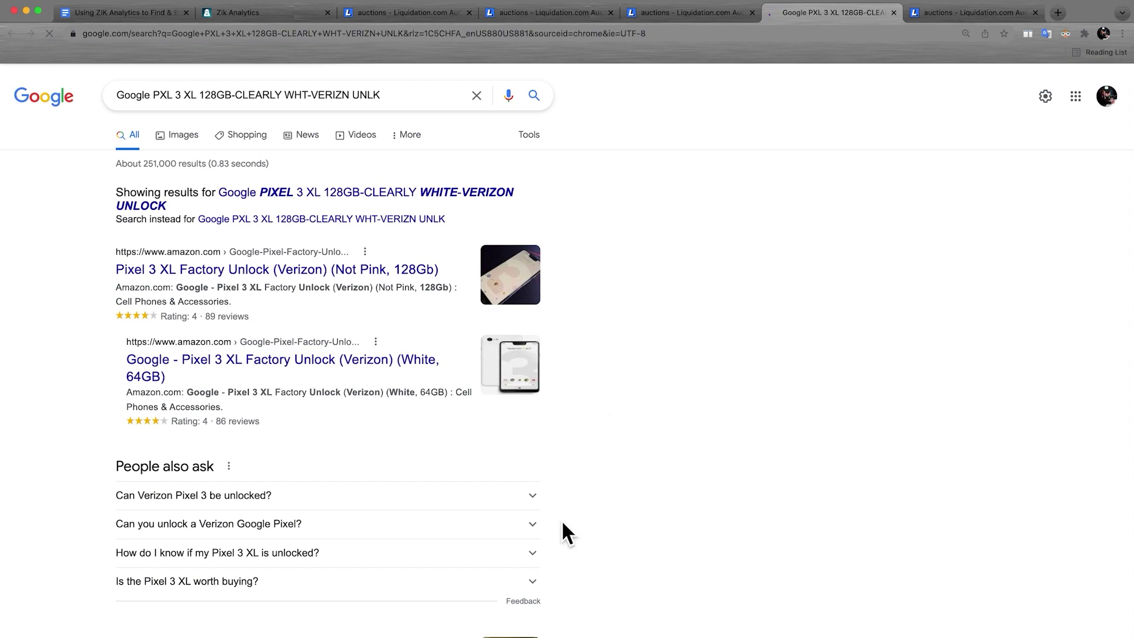
View the Amazon listing for the white 64GB Google Pixel 3 XL Factory Unlock (Verizon), then return to the electronics lot's description
click(283, 359)
scroll(520, 494, down, 2)
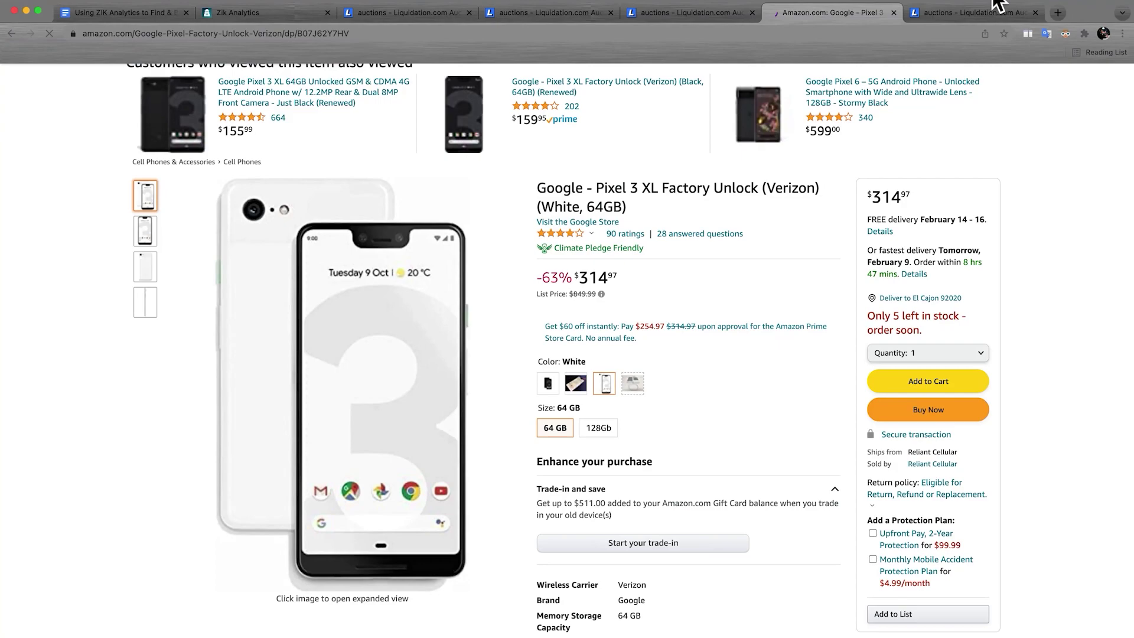
key(super+w)
key(super+w)
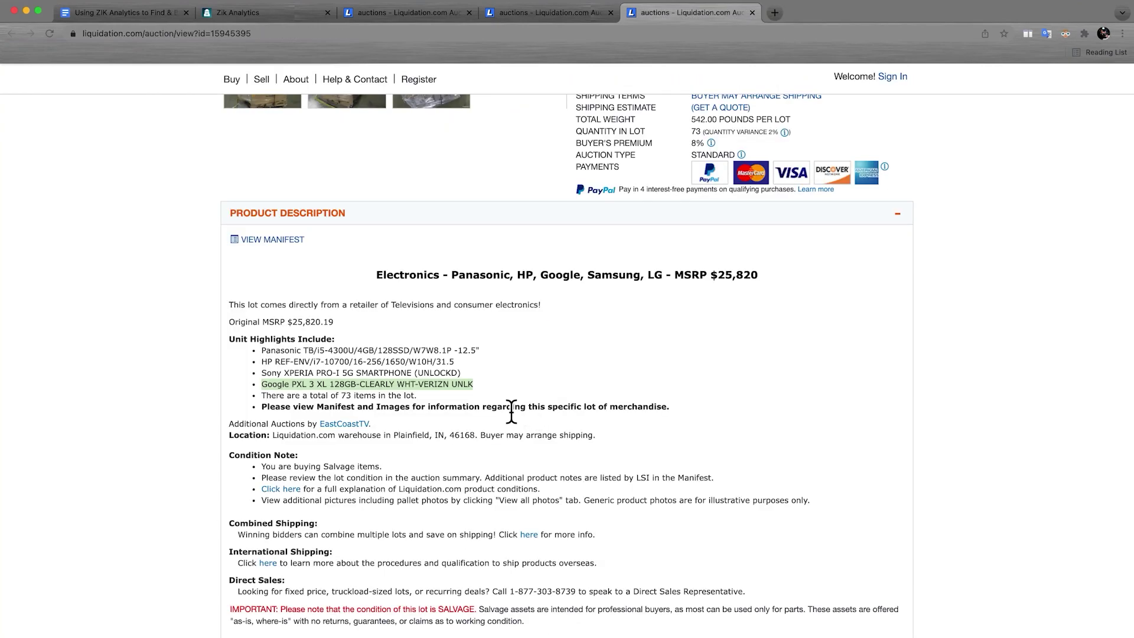
drag(462, 362, 260, 364)
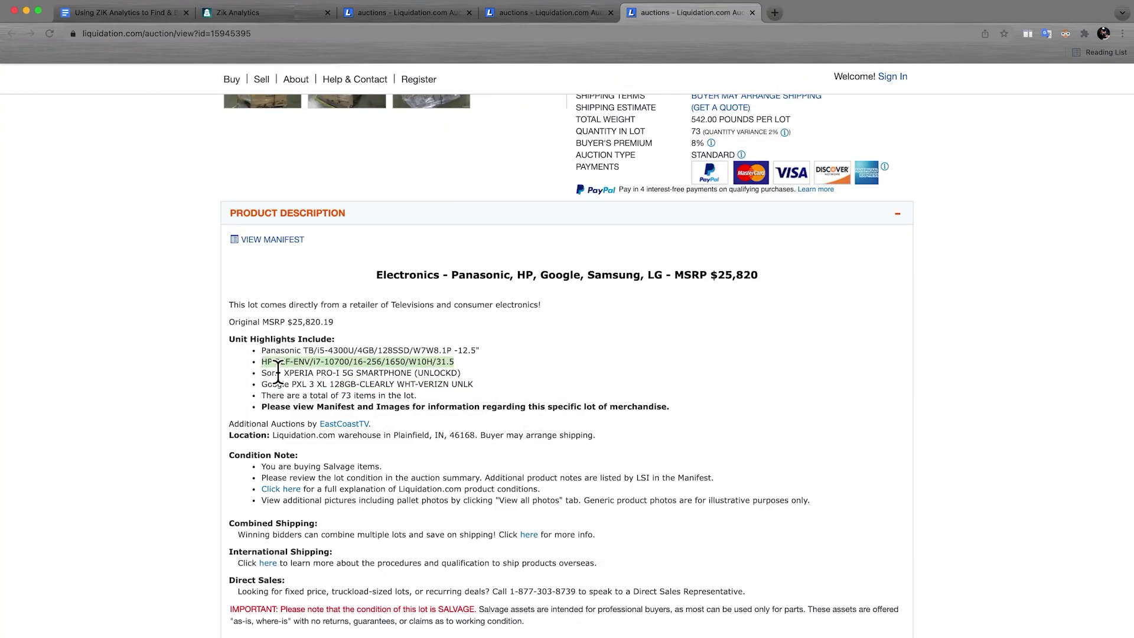
right_click(279, 368)
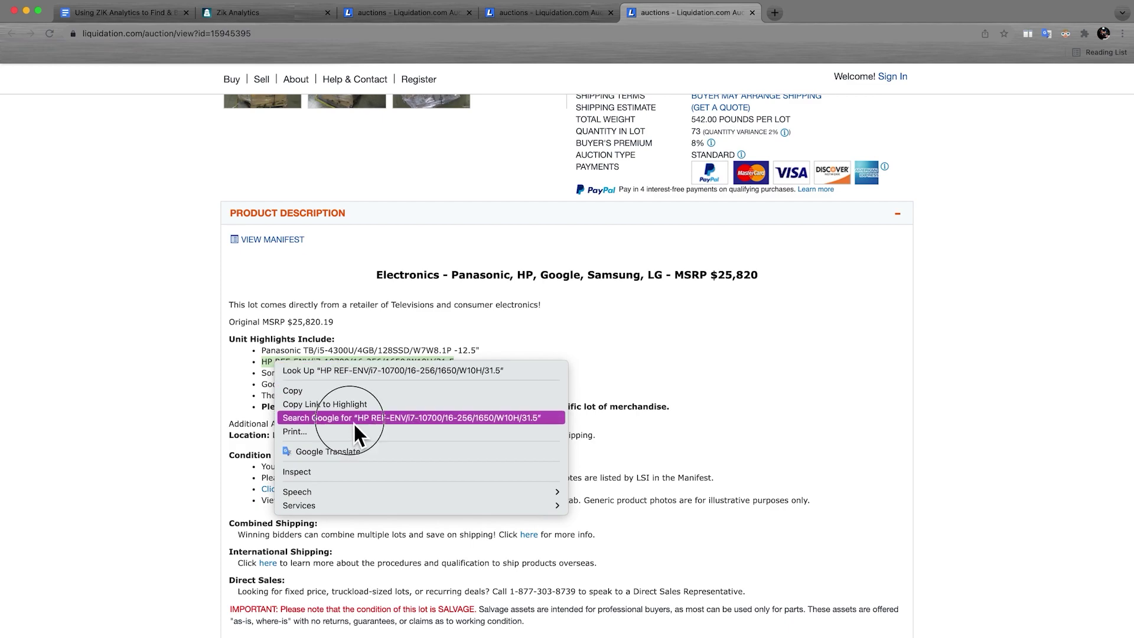
key(Escape)
Close the electronics lots and look over the Best Choice Linen Sectional Sofa, Babybjorn Bouncer Bliss lot
key(super+w)
key(super+w)
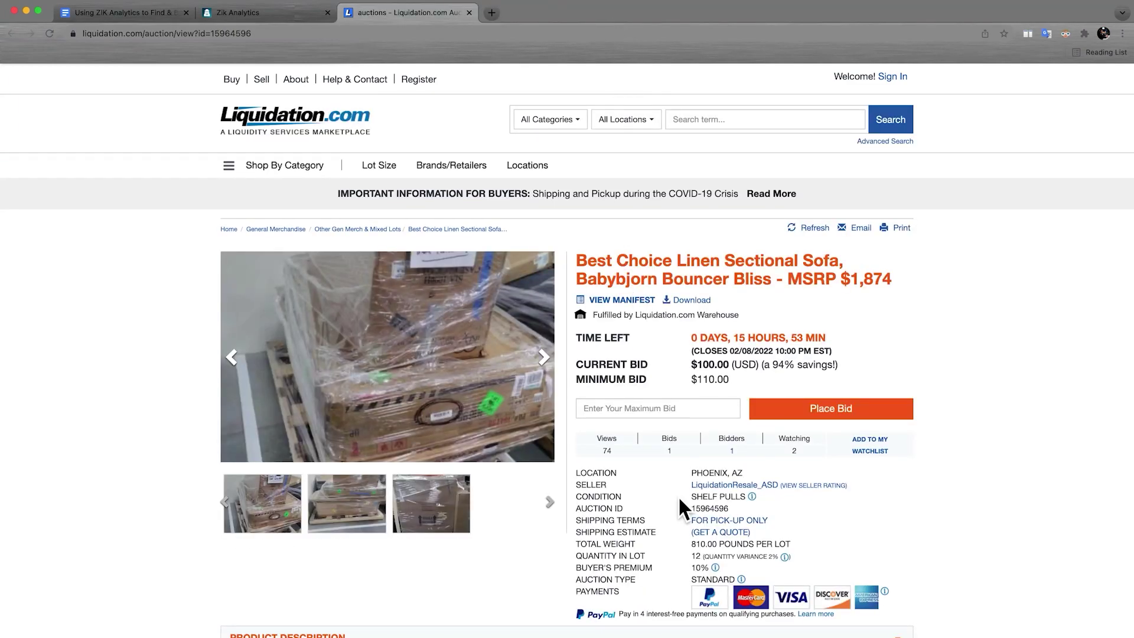
scroll(679, 500, down, 2)
scroll(677, 494, down, 5)
scroll(678, 495, up, 6)
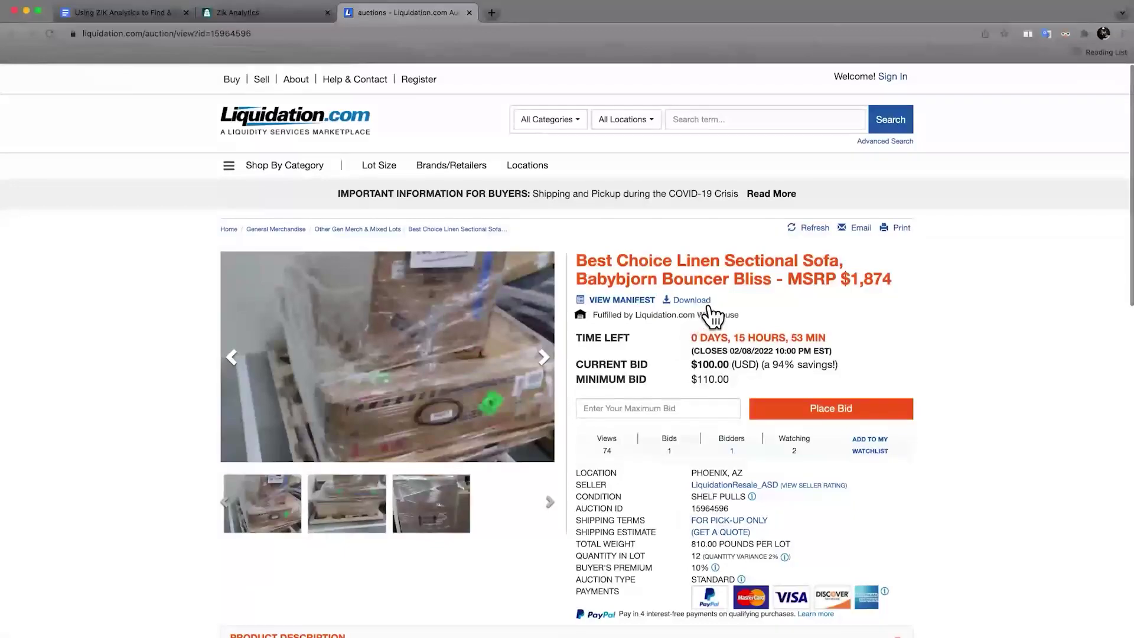
Search Google for "best choice products" in a new tab, based on the brand in the lot title, and open the brand's official website
drag(672, 270, 582, 271)
key(super+c)
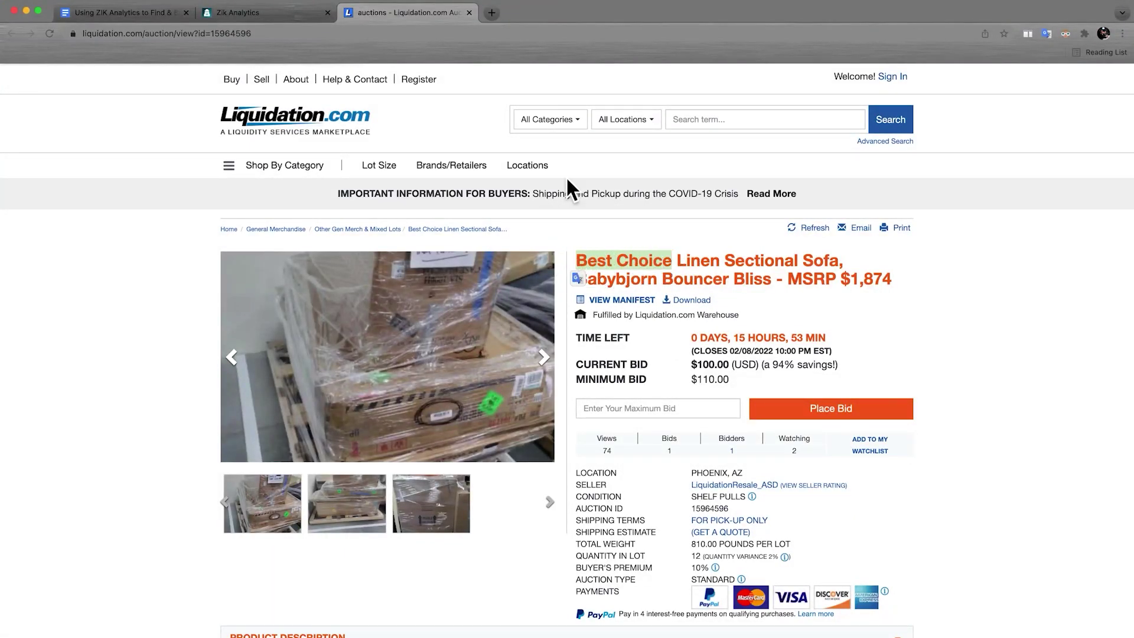
click(498, 19)
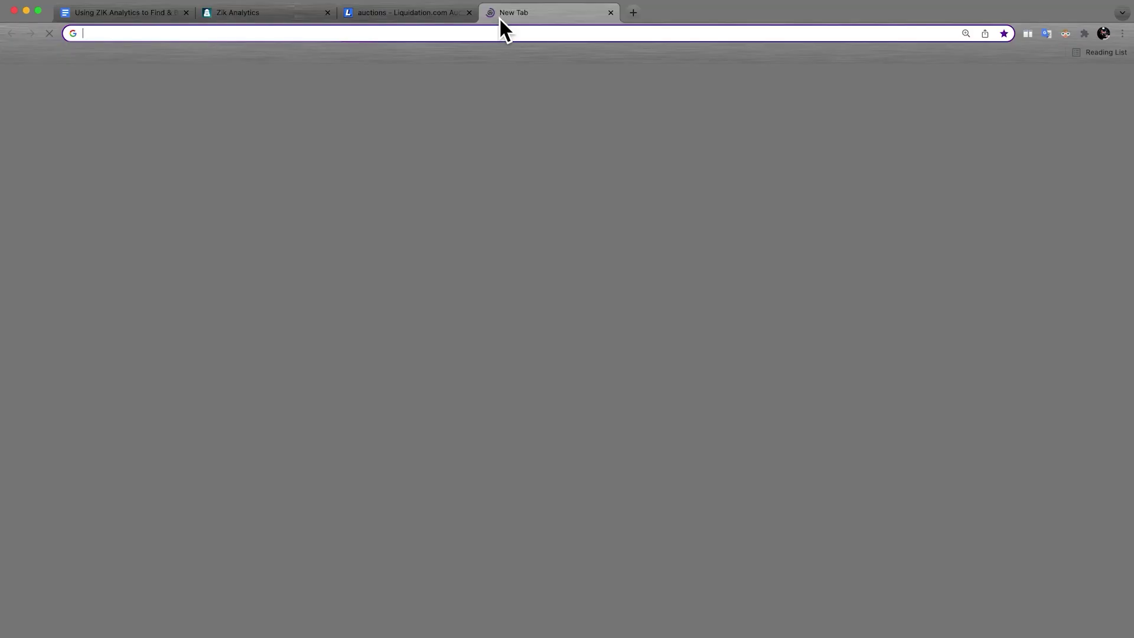
key(super+v)
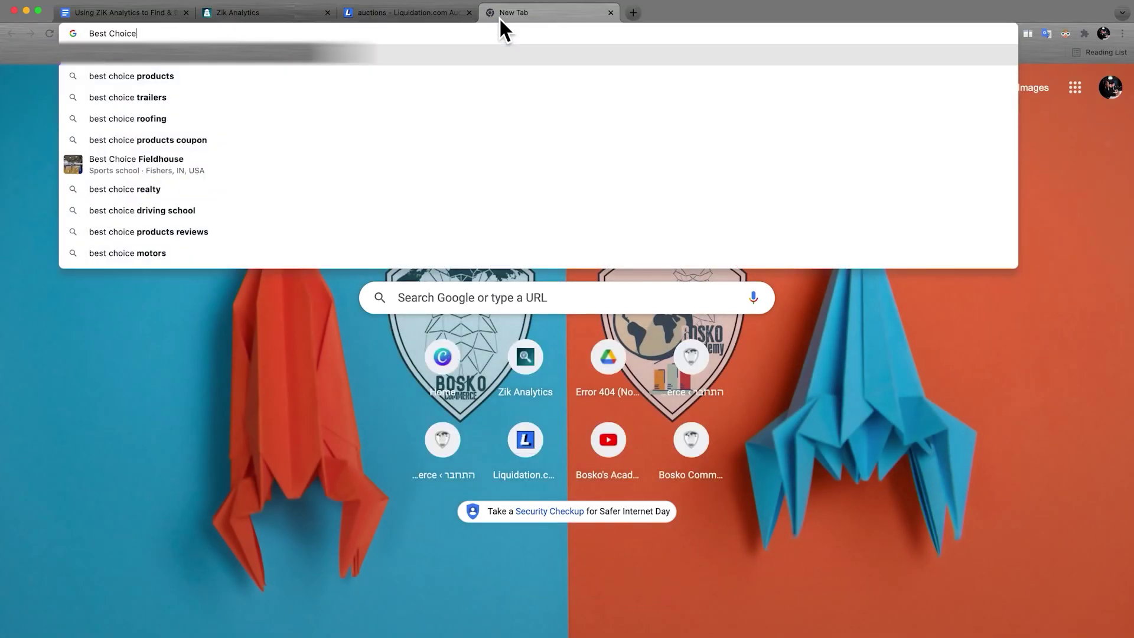
key(Down)
key(Return)
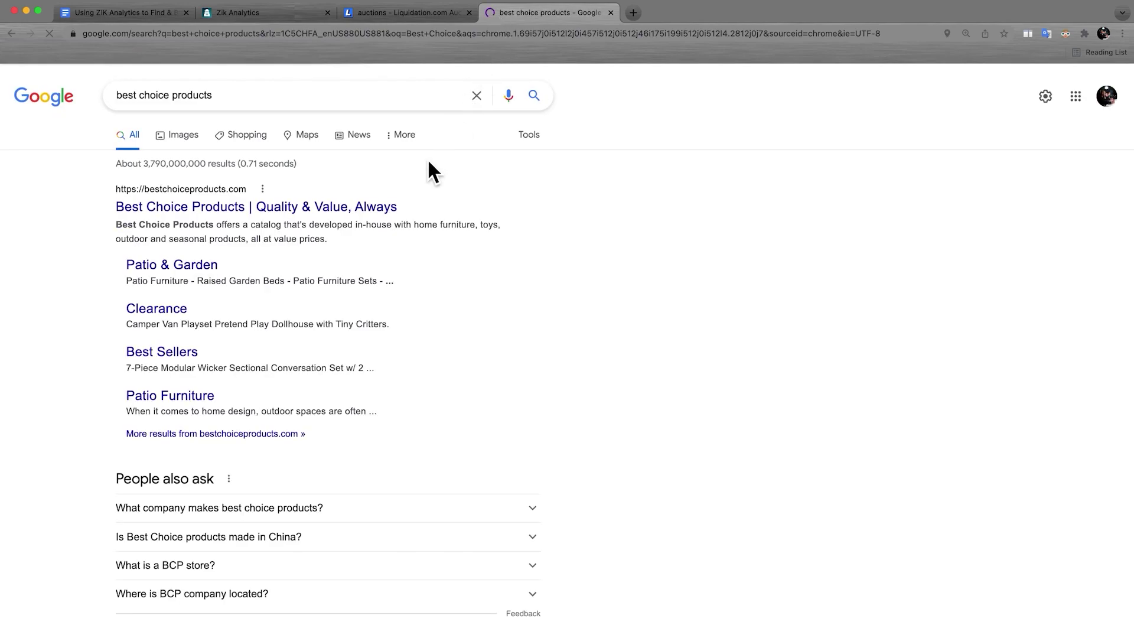
click(336, 211)
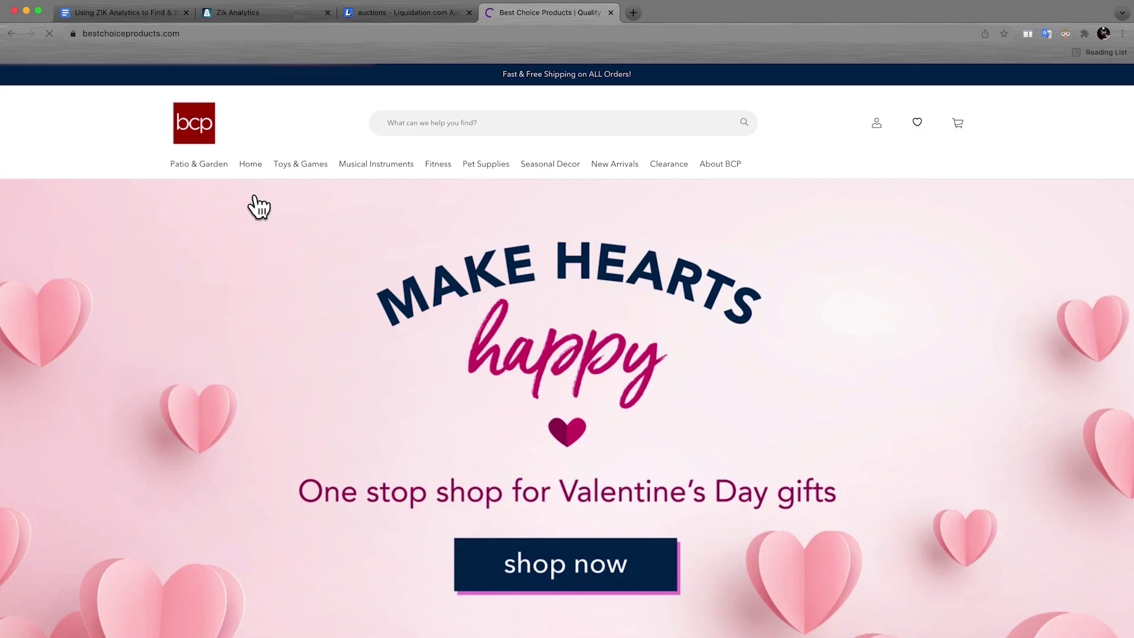
Browse the products and prices in the Patio & Garden and Musical Instruments collections on the Best Choice Products website
mouse_move(217, 173)
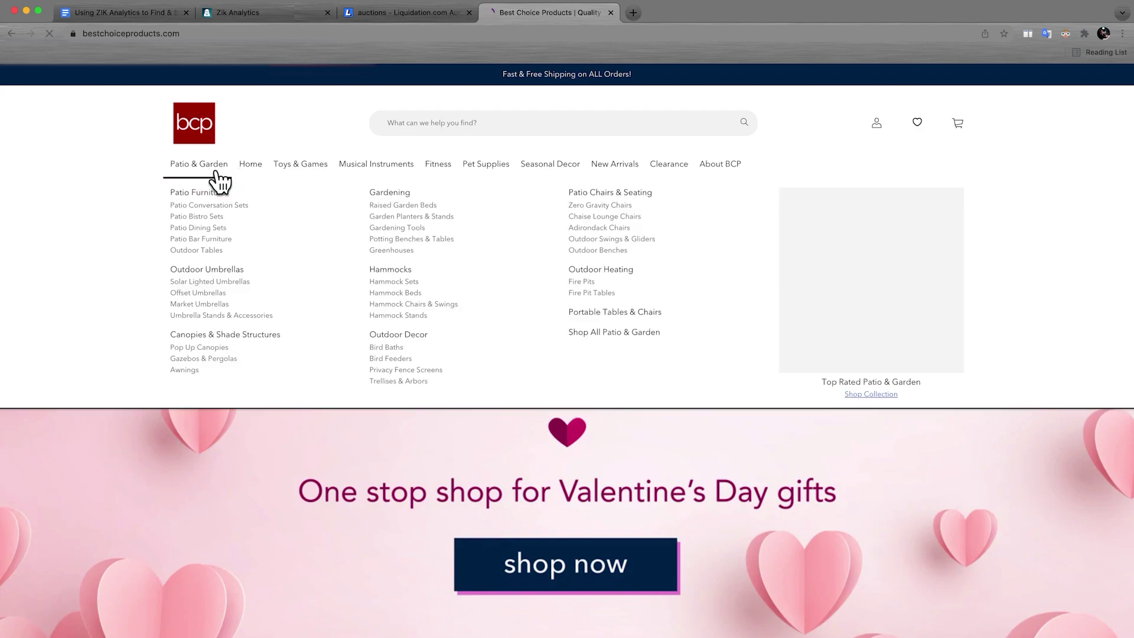
click(218, 173)
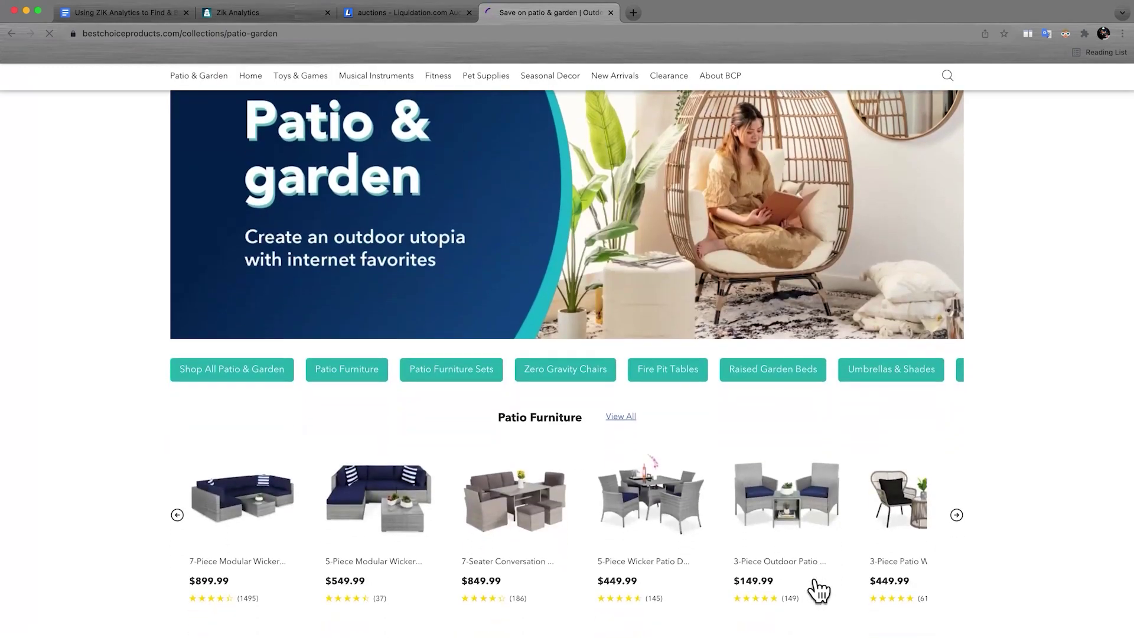
scroll(817, 587, down, 7)
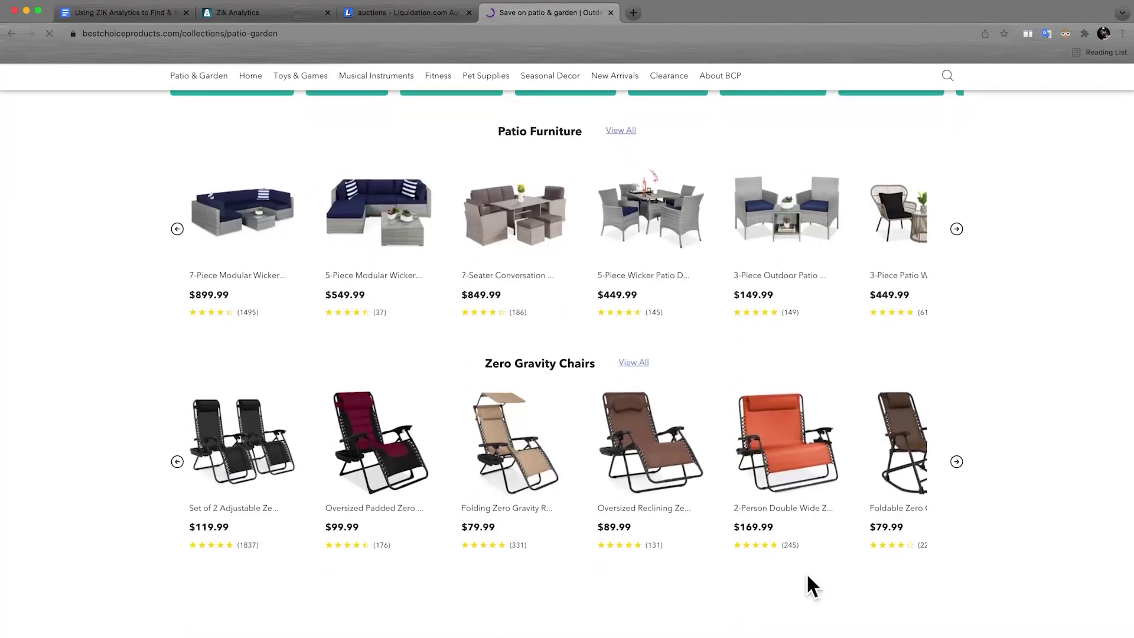
scroll(818, 588, down, 8)
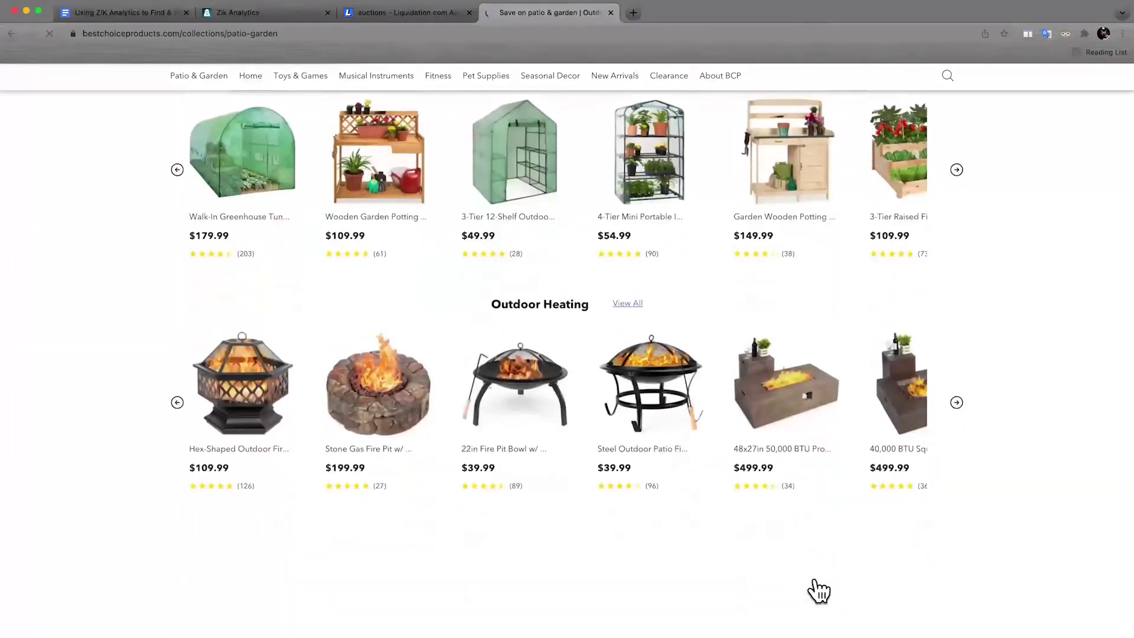
scroll(818, 589, down, 3)
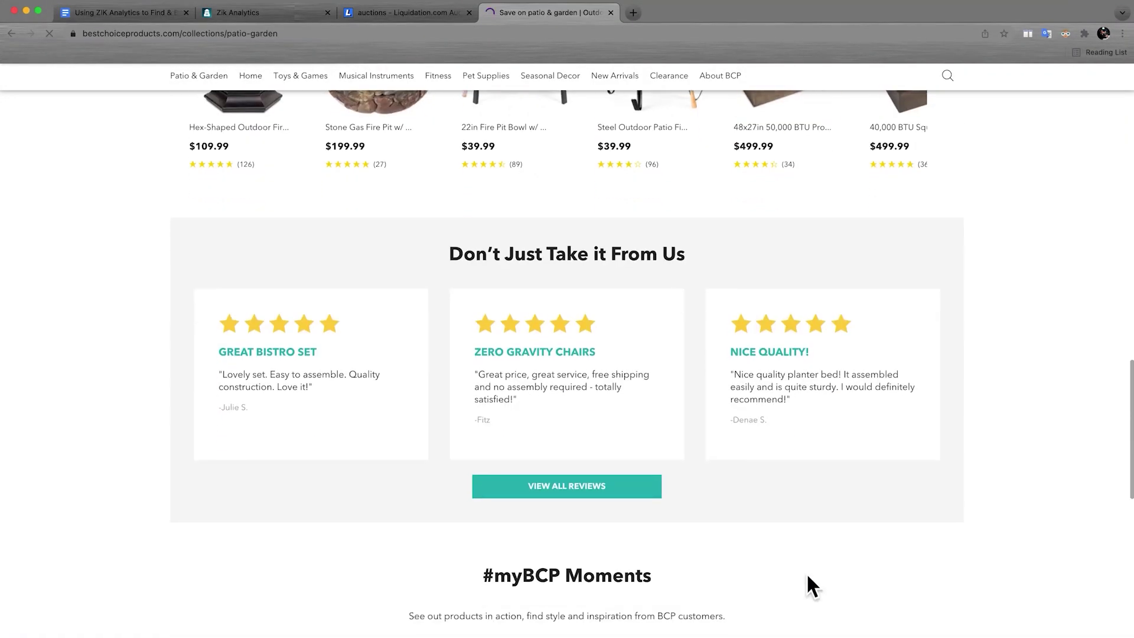
scroll(670, 499, down, 2)
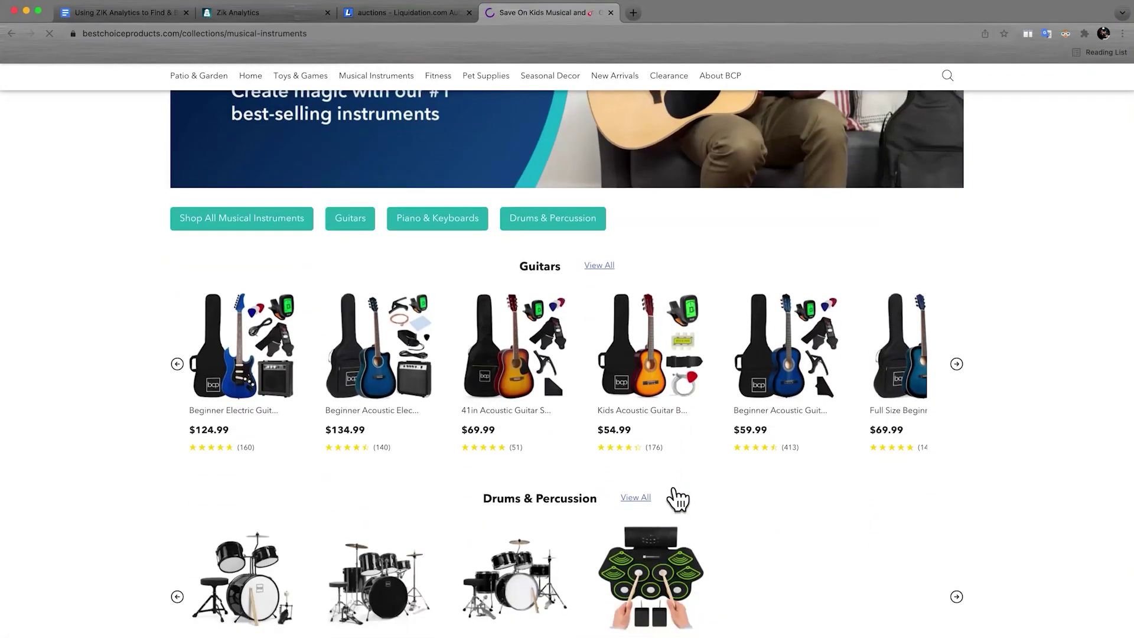
scroll(666, 483, up, 6)
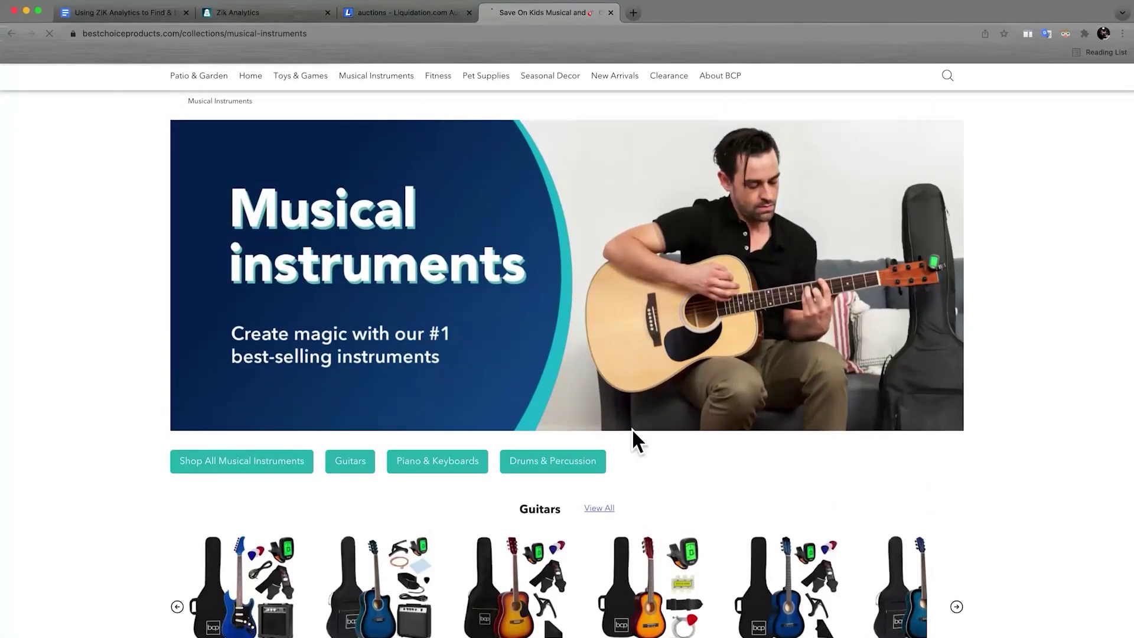
Return to the Best Choice Linen Sectional Sofa lot and read its unit highlights, condition note and shipping details
click(435, 20)
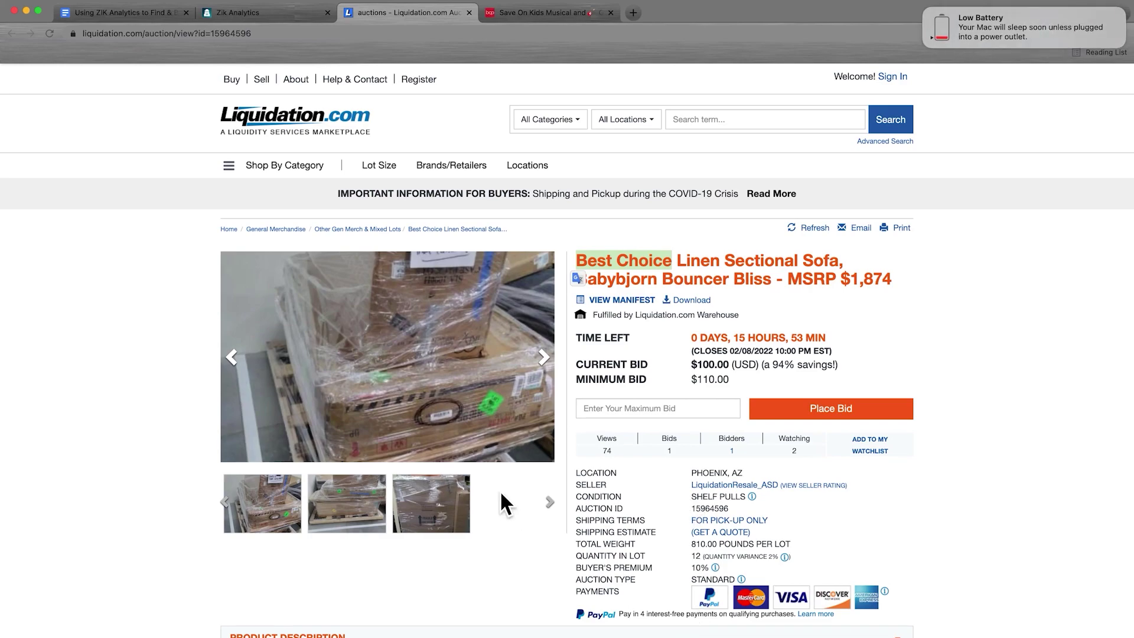
scroll(502, 499, down, 3)
scroll(501, 495, down, 5)
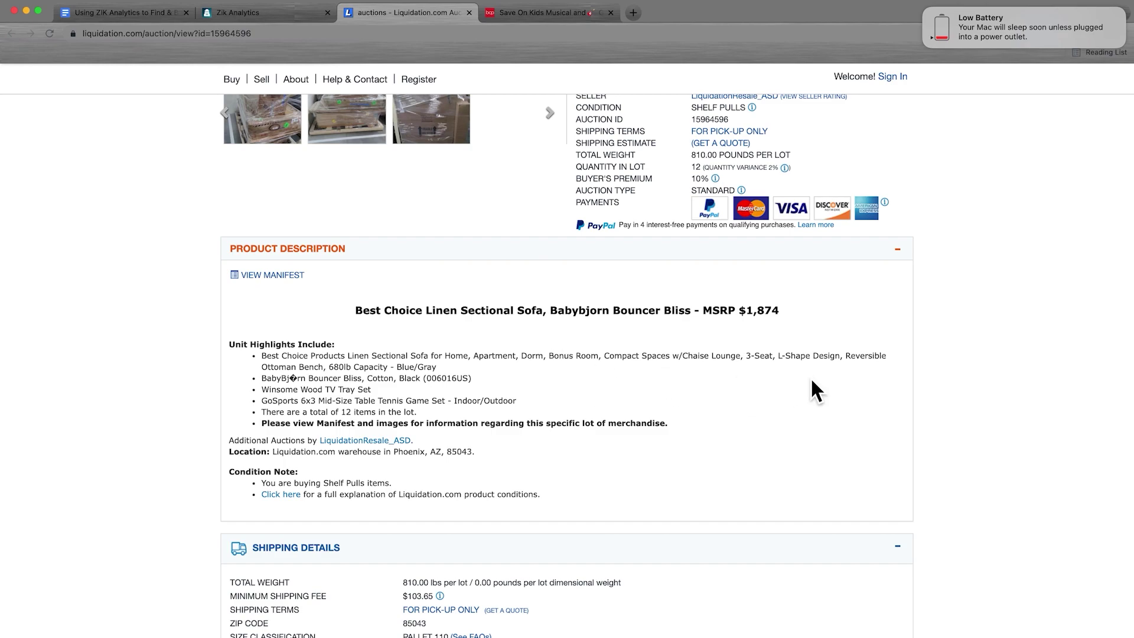
scroll(492, 504, down, 3)
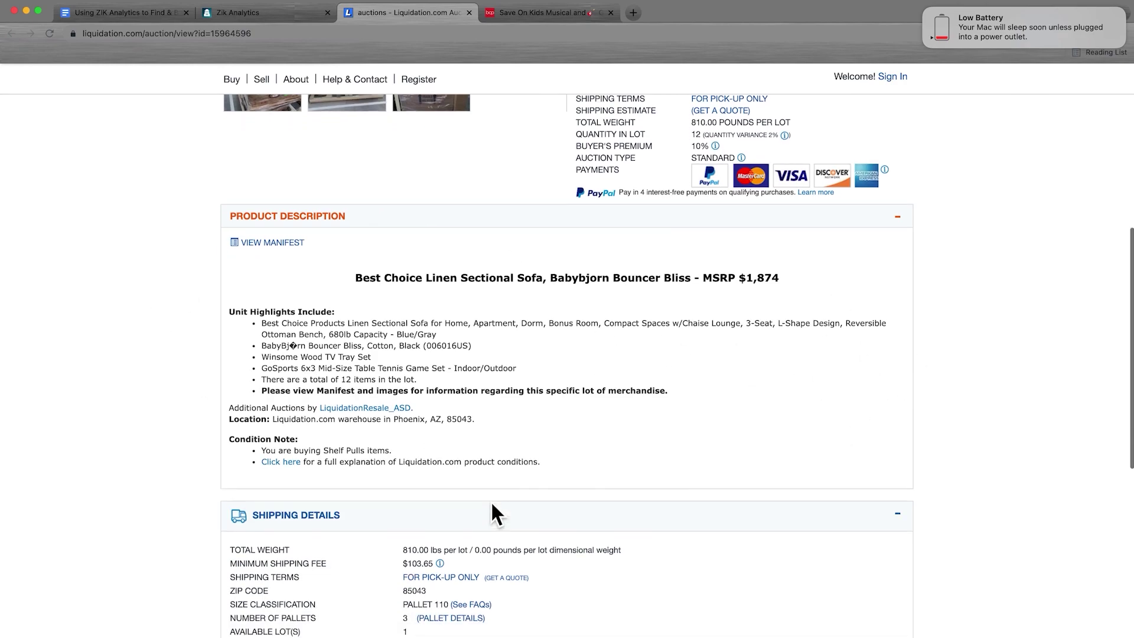
scroll(492, 504, down, 3)
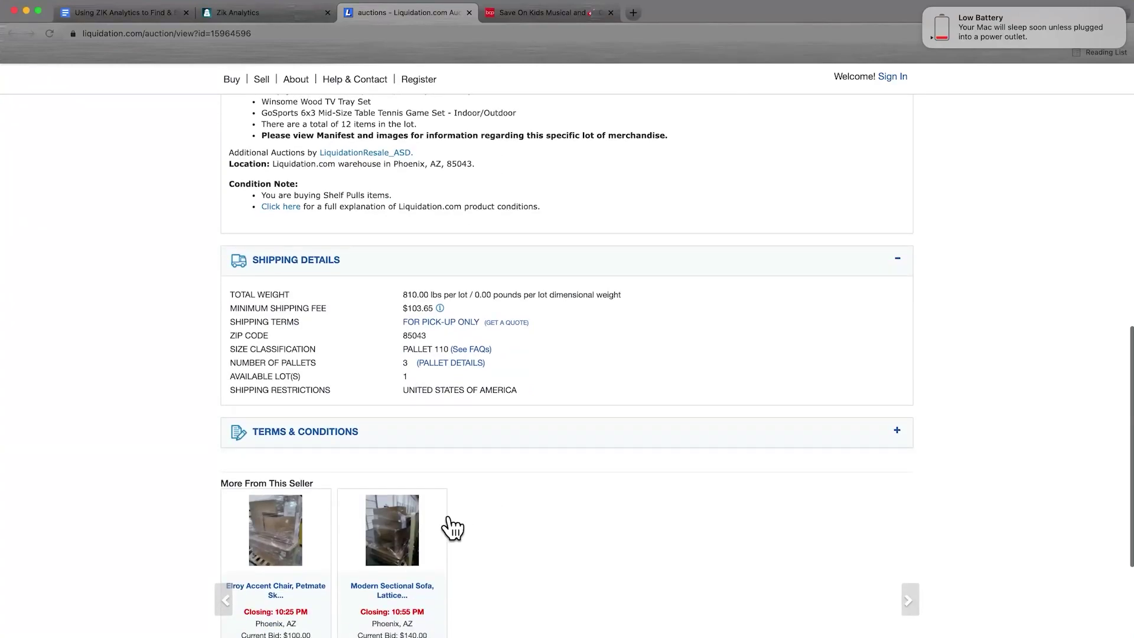
Open the Modern Sectional Sofa, Lattice Glass Sliding Barn Door lot from the seller's other auctions and review its description and bid details
click(418, 542)
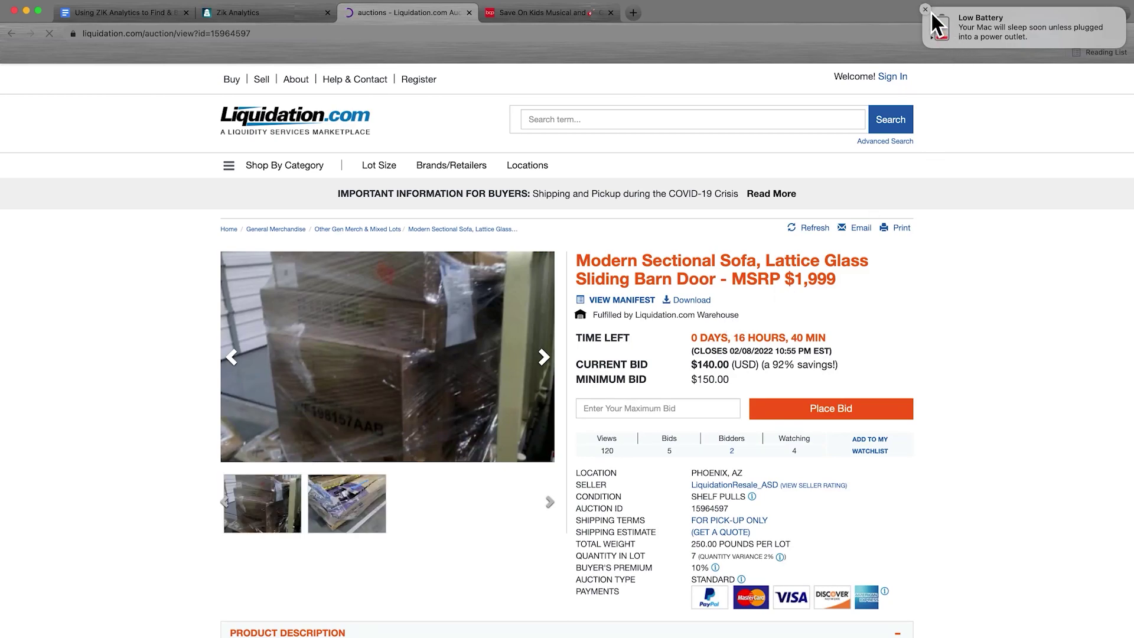
scroll(584, 337, down, 6)
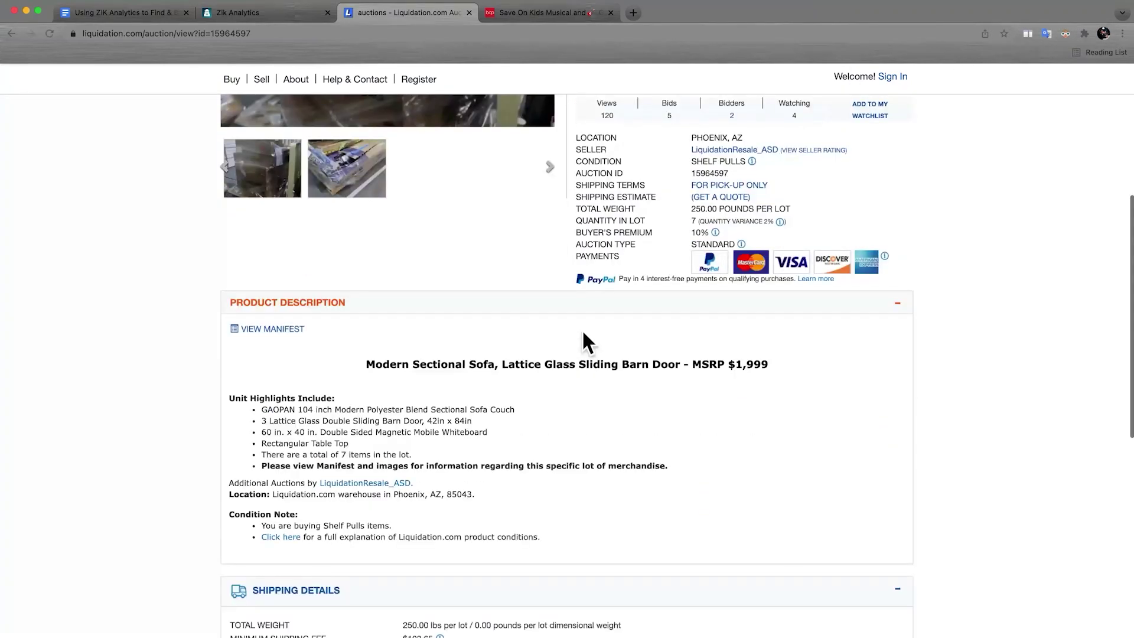
scroll(583, 334, up, 6)
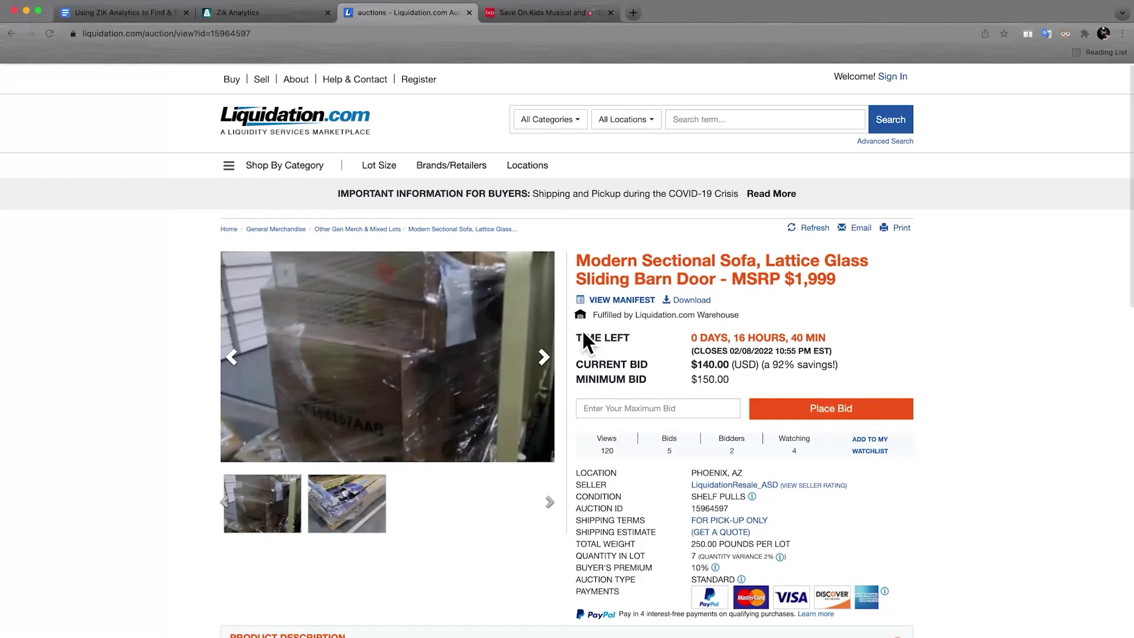